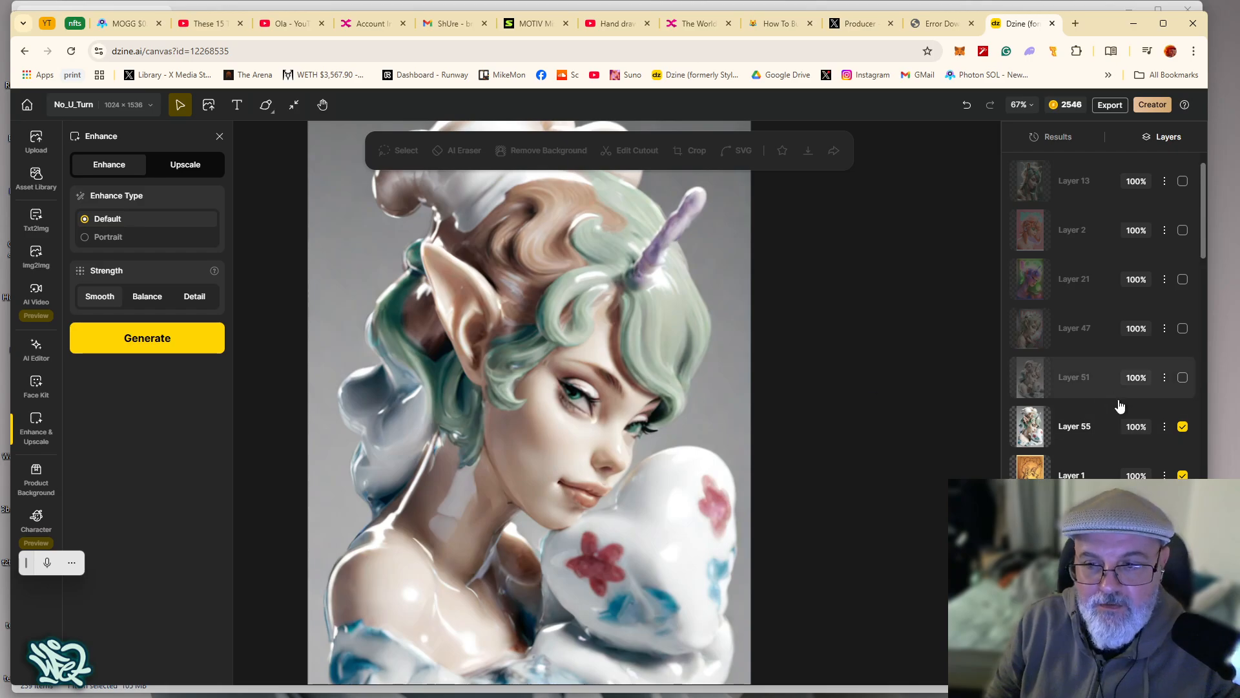
Hide Layer 55
click(1096, 436)
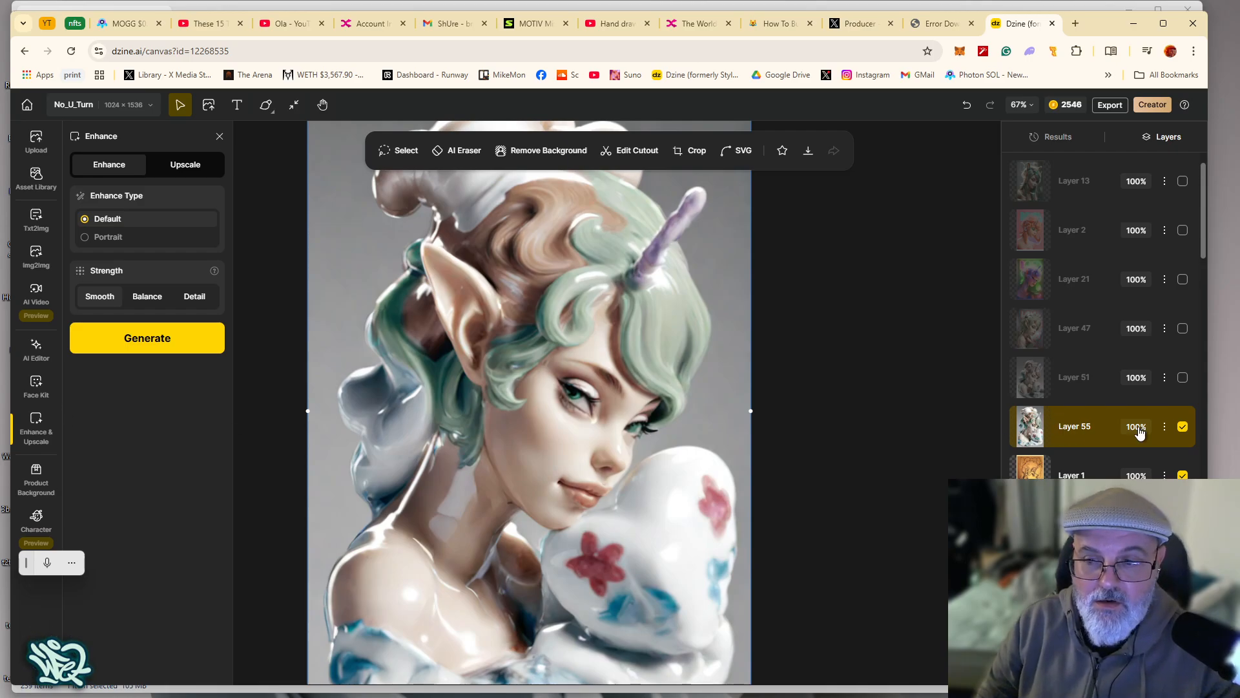
click(1182, 427)
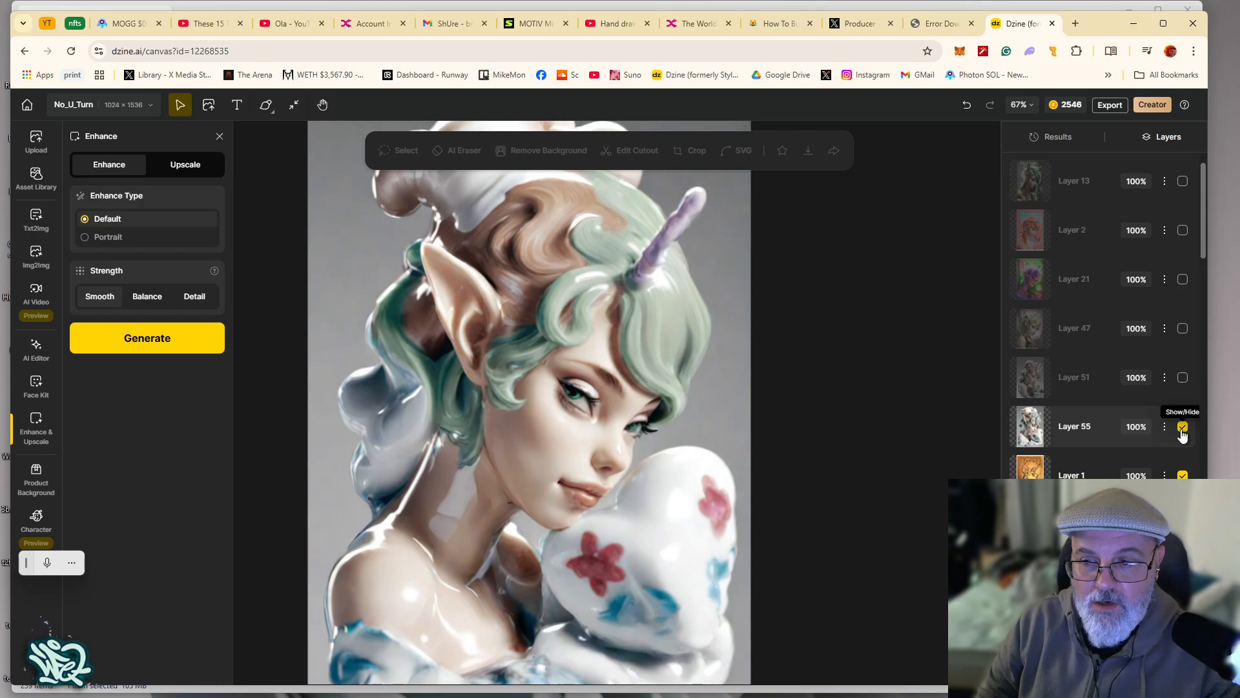
Hide Layer 50 to look over the sketch underneath it, and undo that hiding
scroll(1168, 327, up, 1)
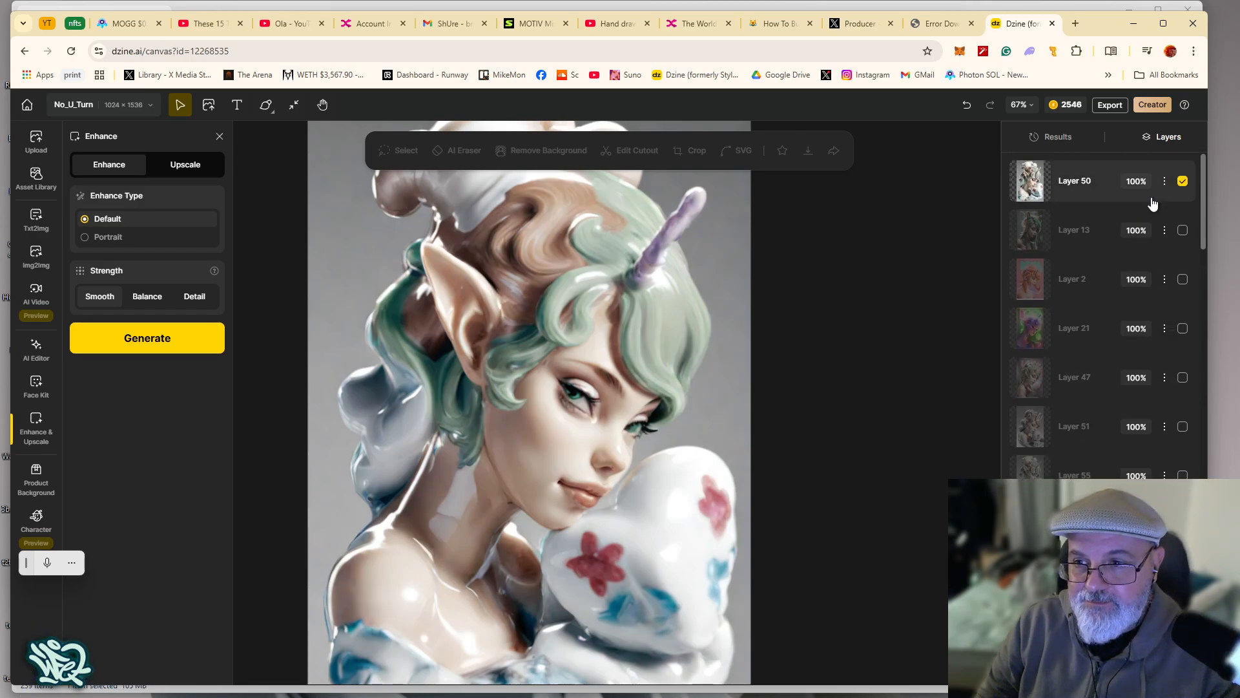
click(1182, 182)
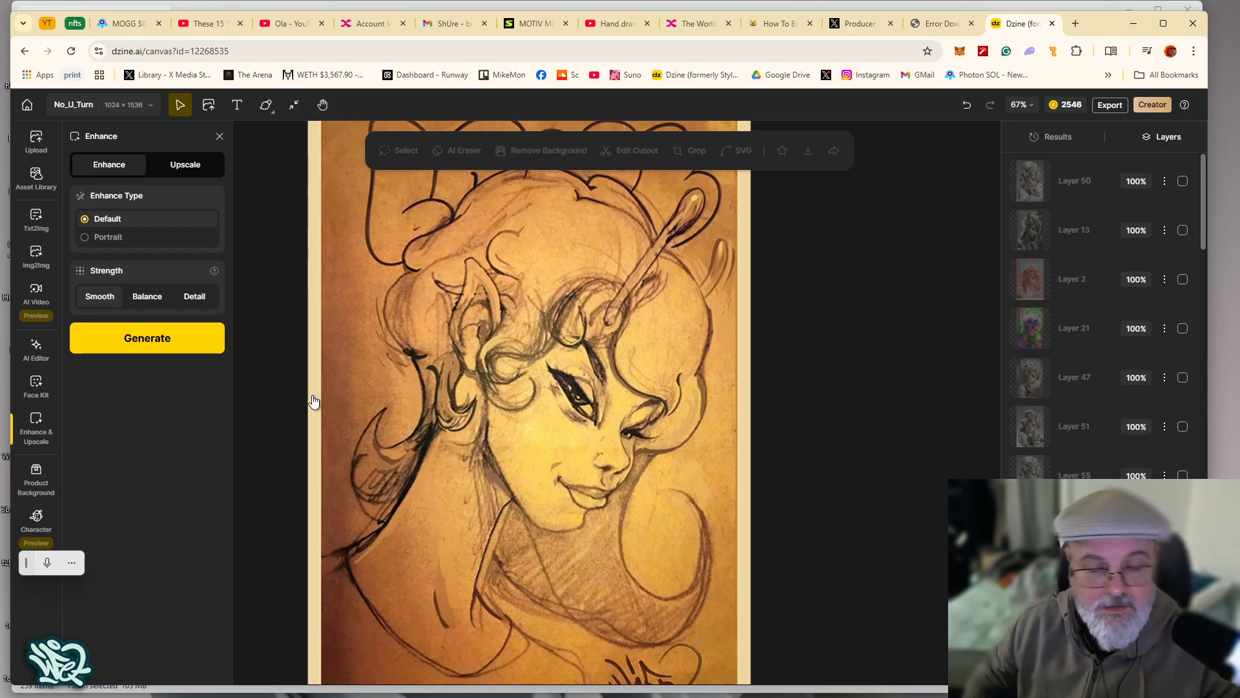
drag(339, 507, 363, 568)
key(ctrl+z)
key(ctrl+shift+z)
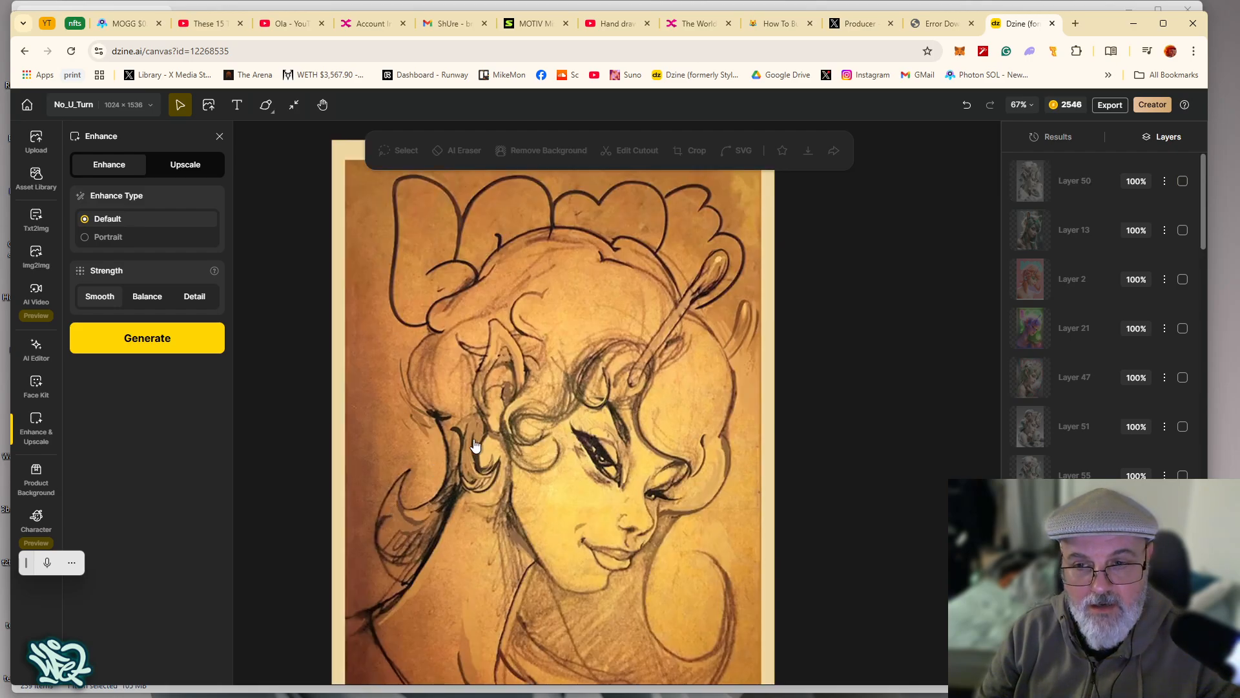
scroll(478, 447, up, 4)
scroll(503, 461, down, 3)
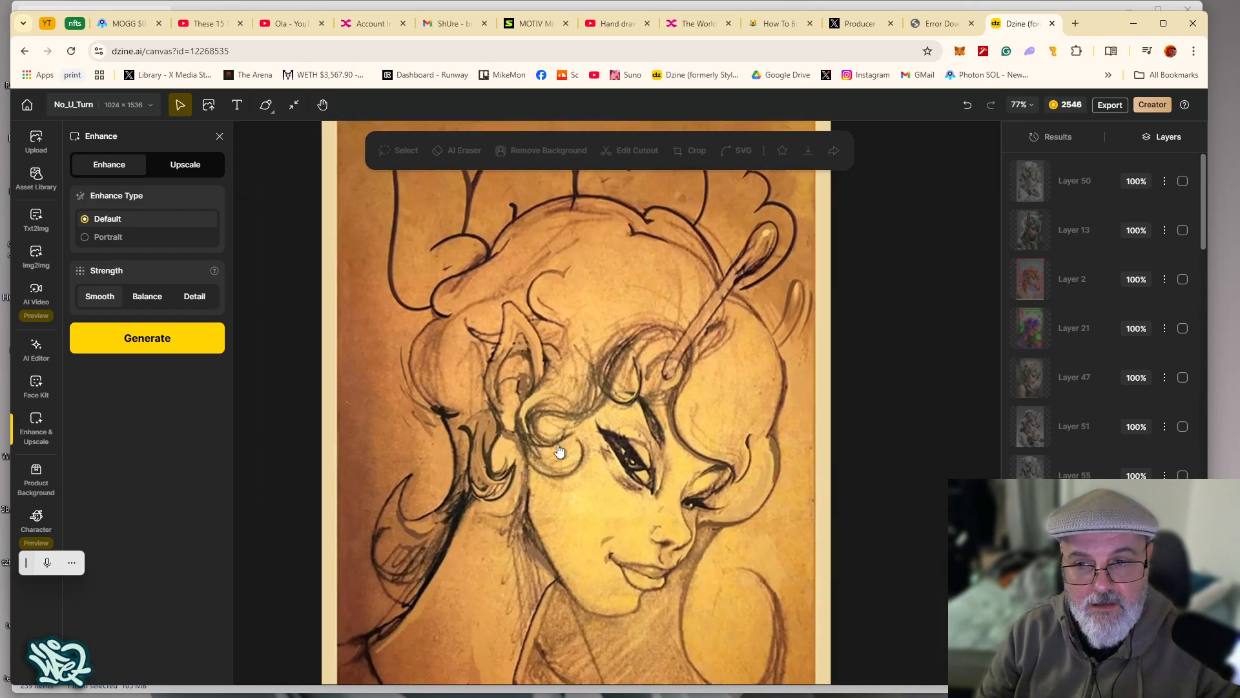
key(ctrl+z)
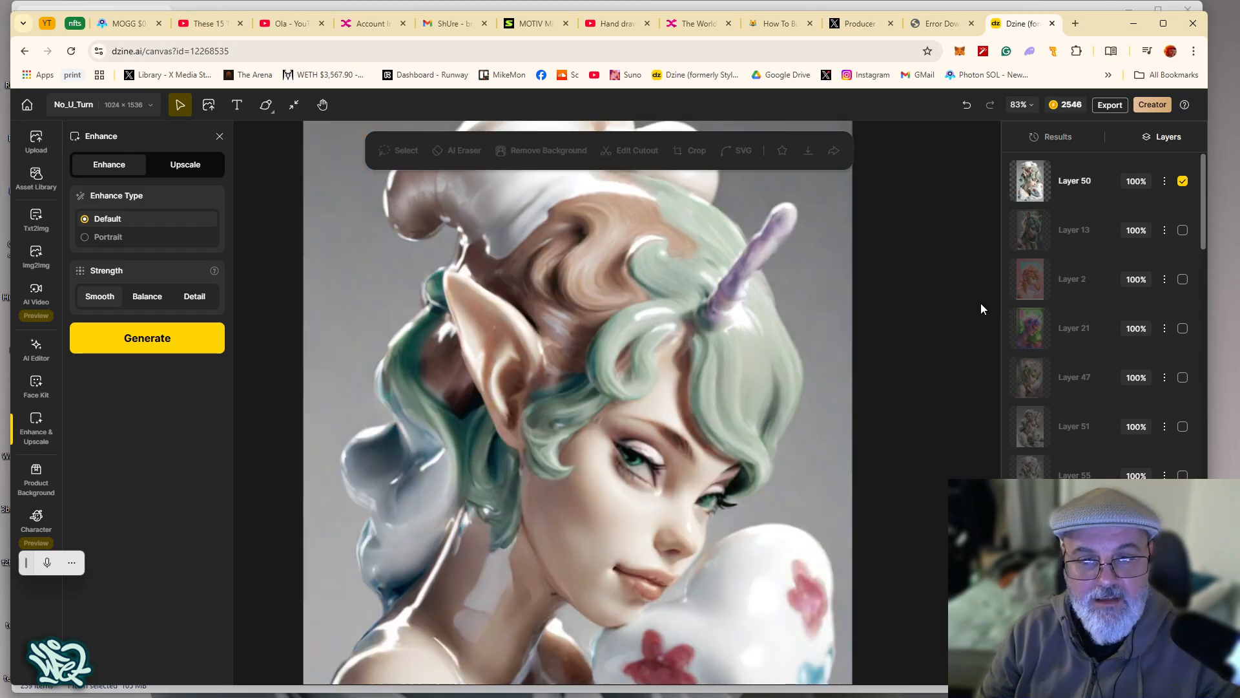
Select the Layer 1 sketch and hide Layer 50 so the sketch is exposed on the canvas
scroll(1035, 277, down, 1)
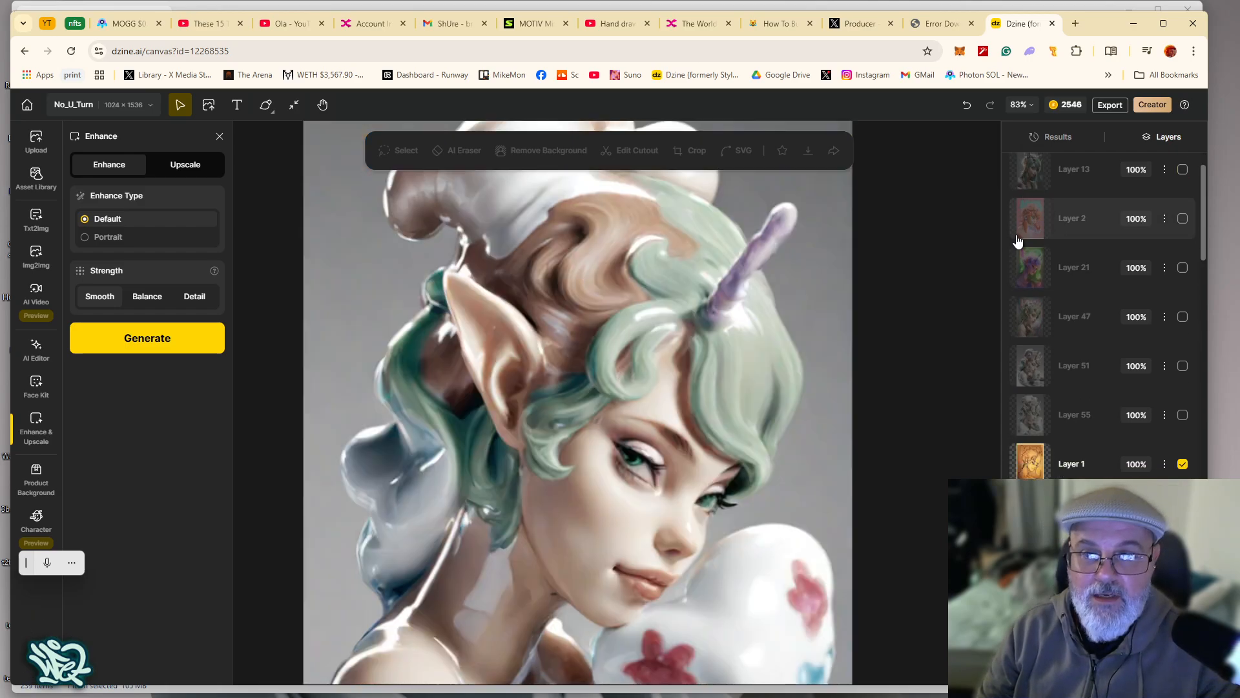
scroll(1017, 239, up, 1)
click(1034, 192)
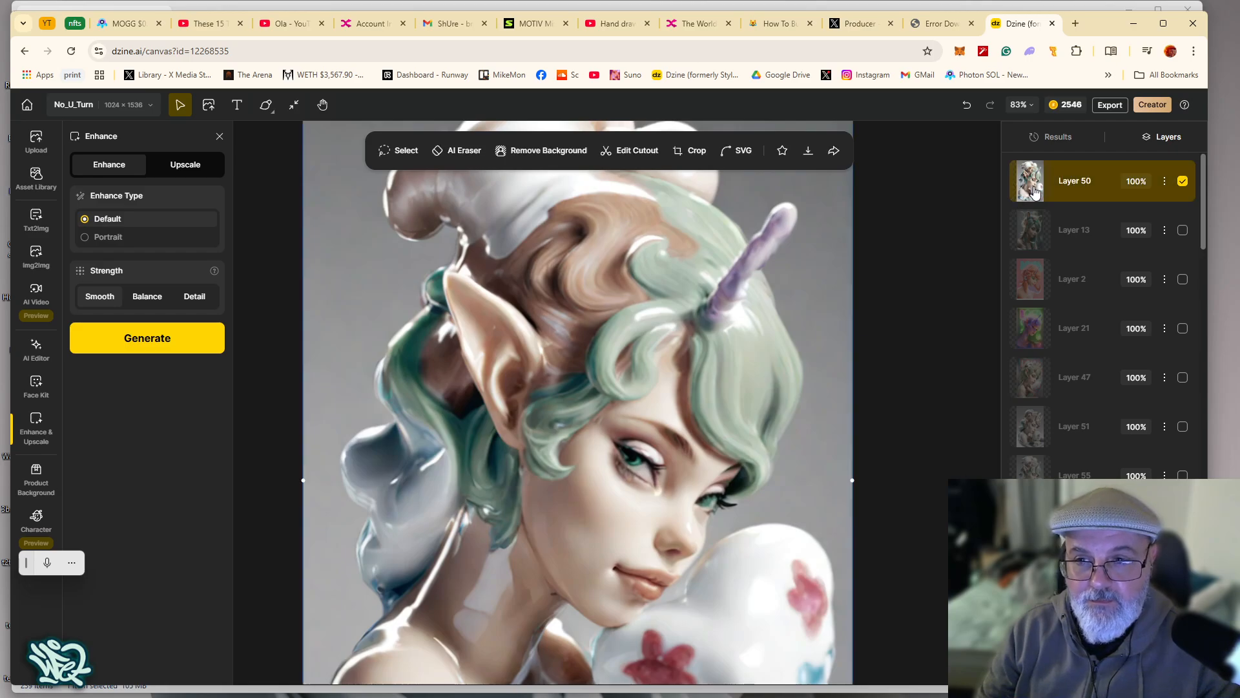
click(1065, 524)
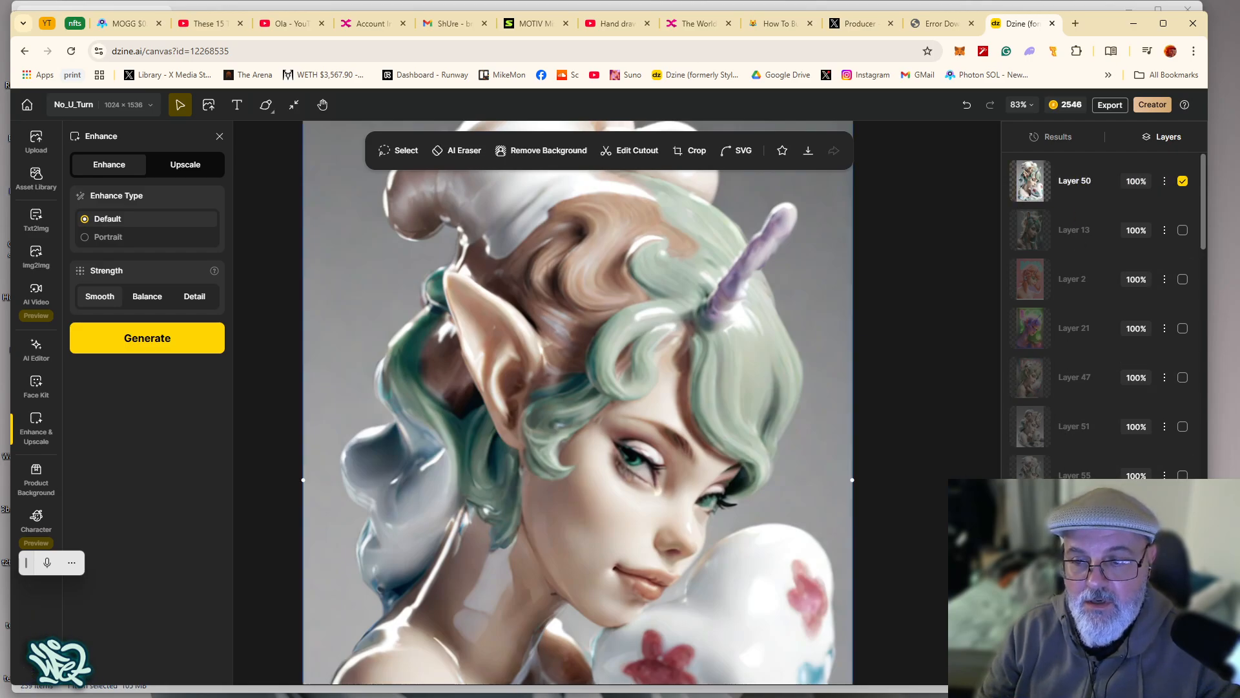
click(1183, 182)
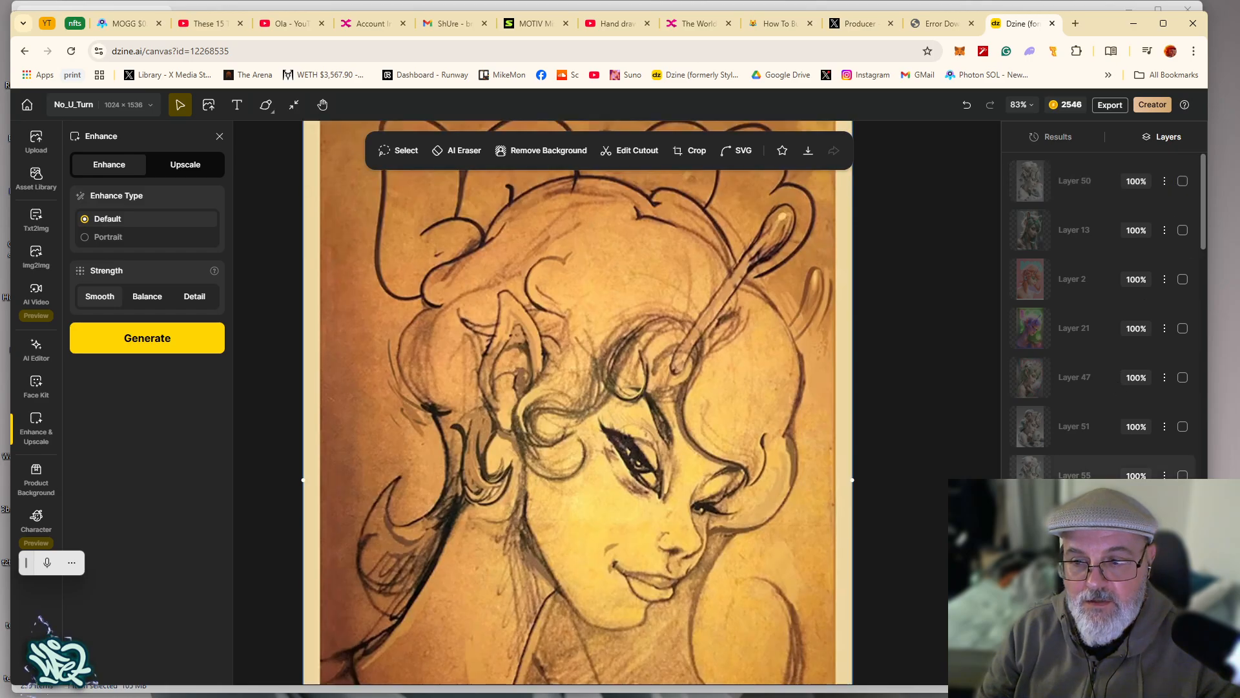
scroll(516, 381, down, 2)
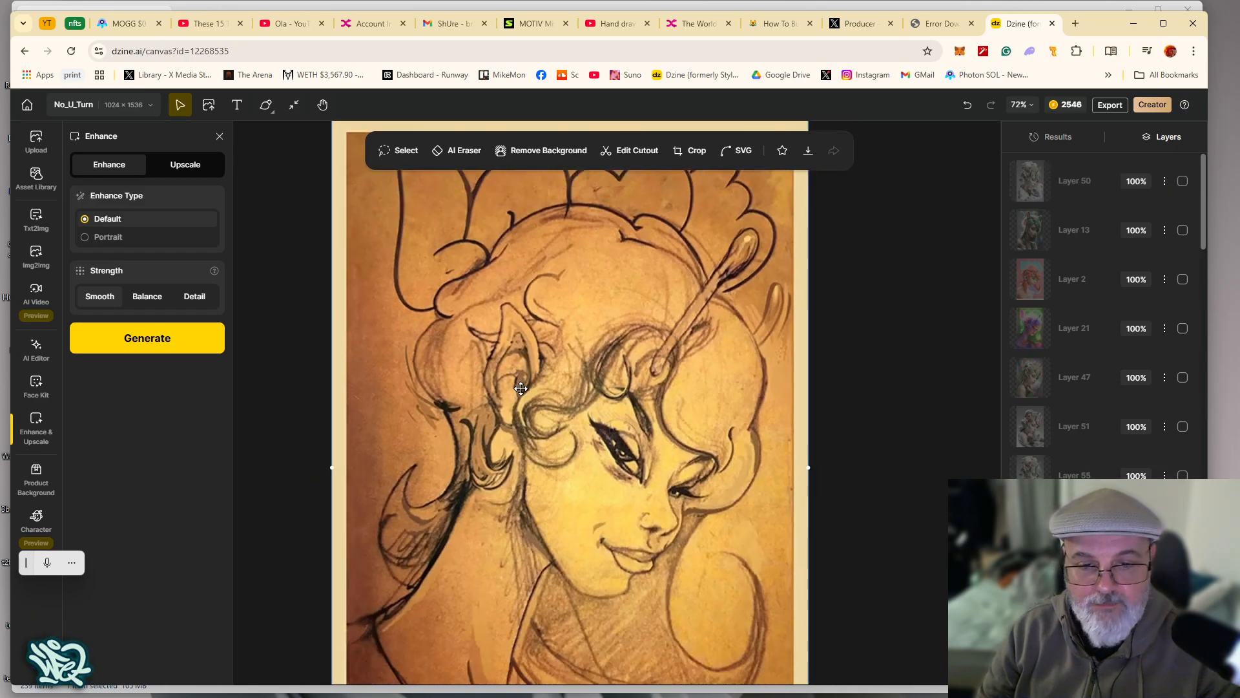
Generate an Image-to-Image version of the sketch in the 3D Rendering style
click(21, 211)
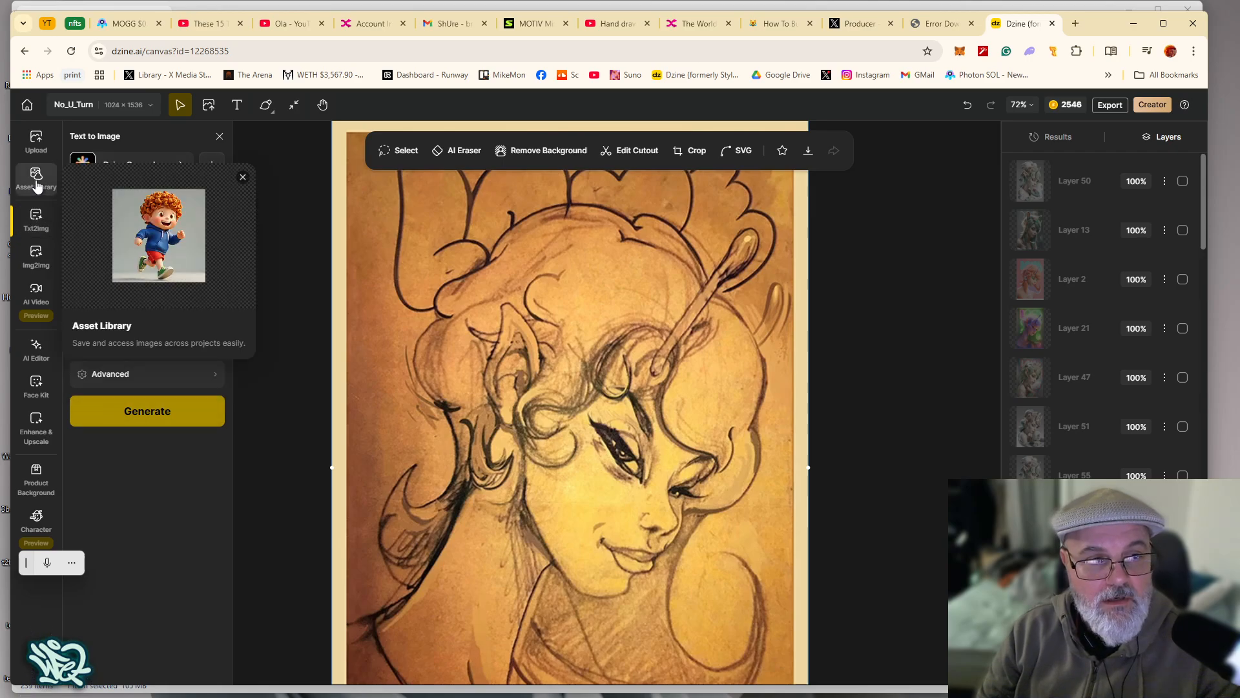
click(36, 258)
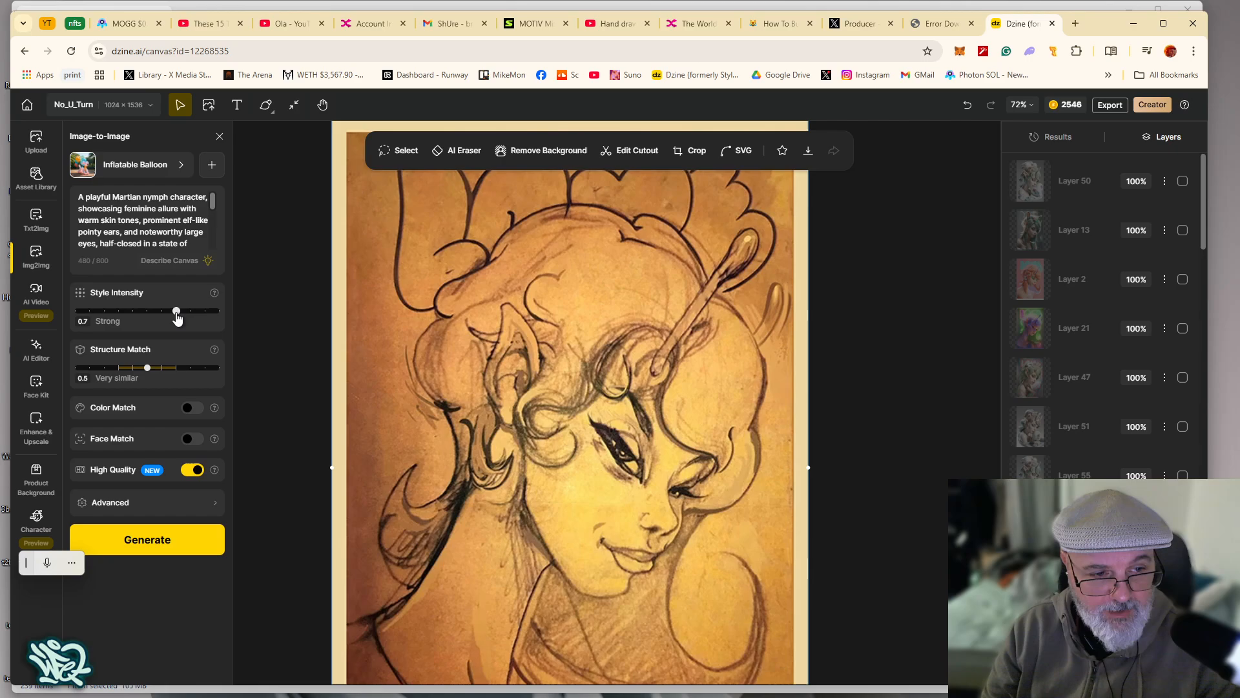
click(107, 163)
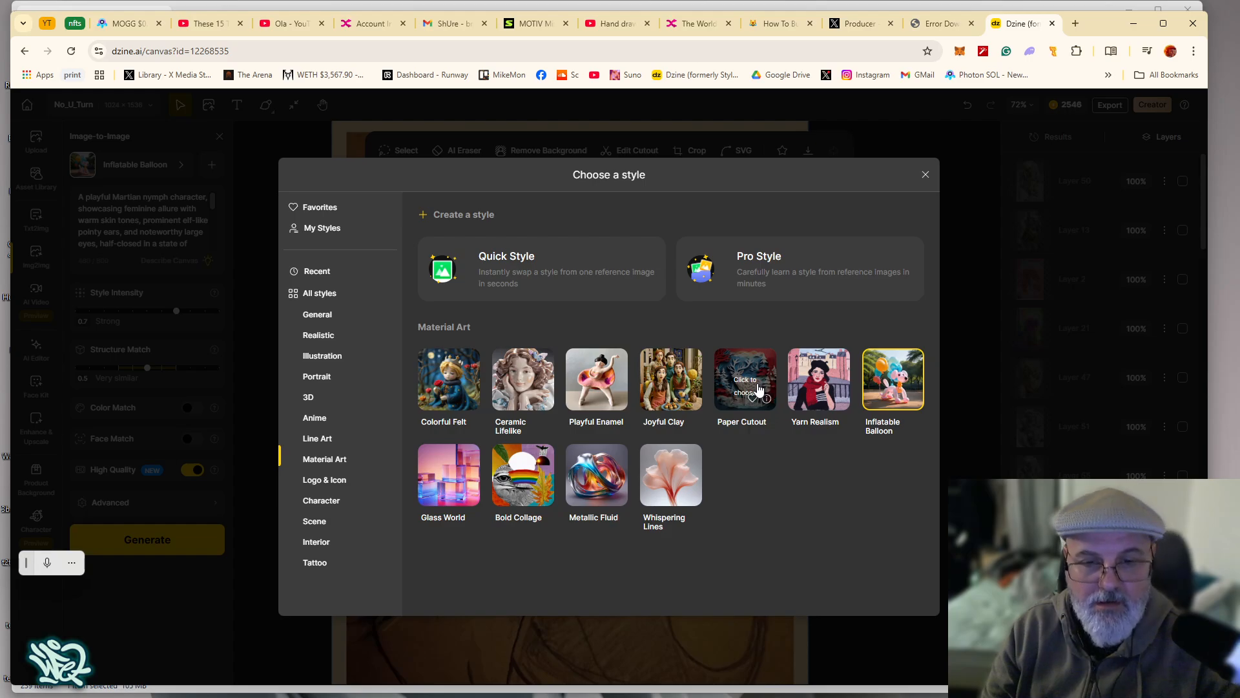
click(311, 335)
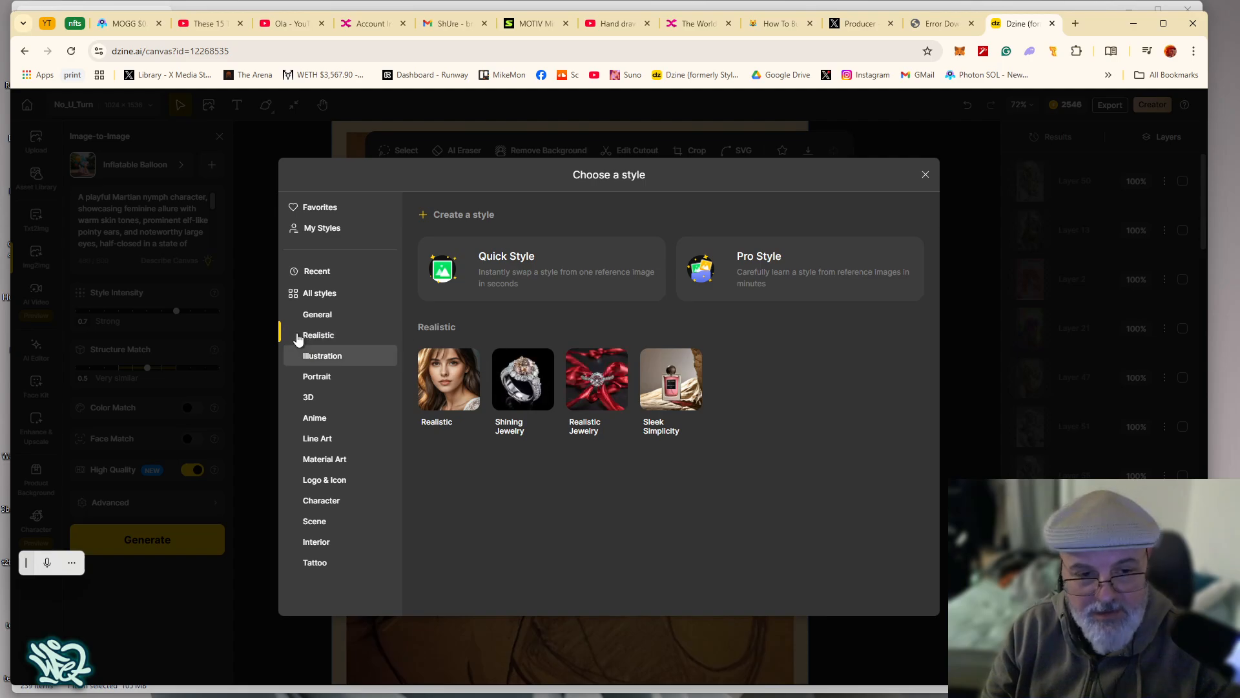
click(316, 294)
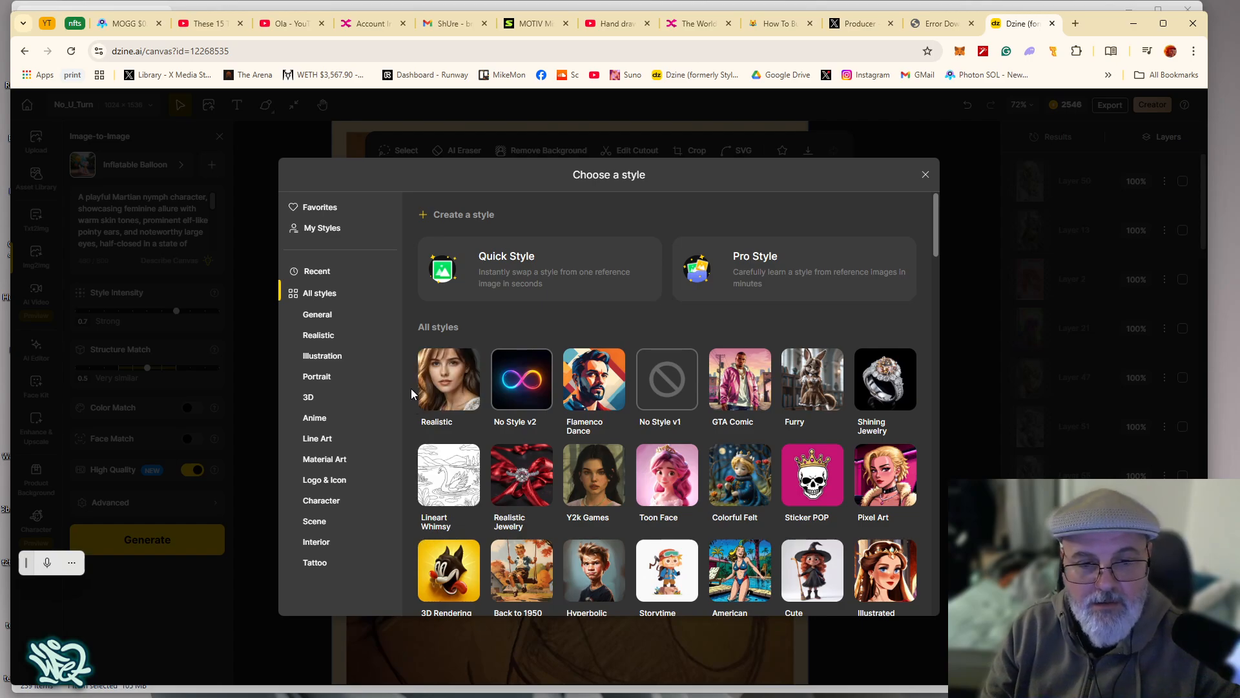
click(445, 564)
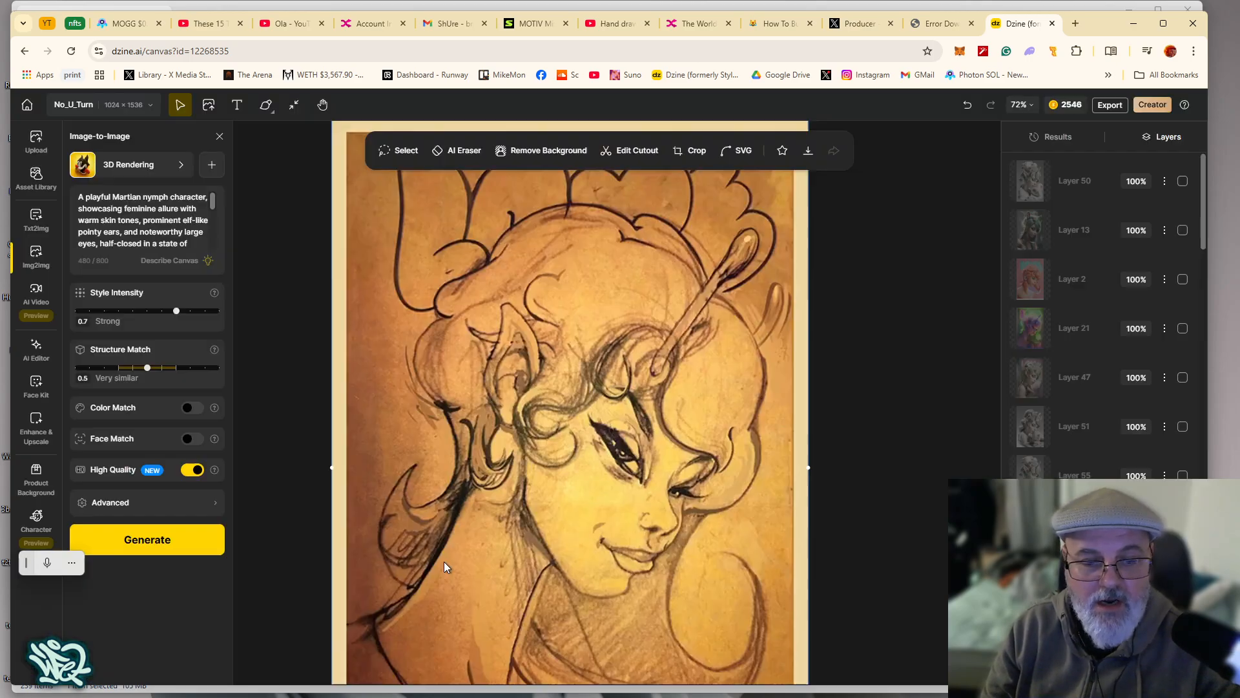
click(146, 539)
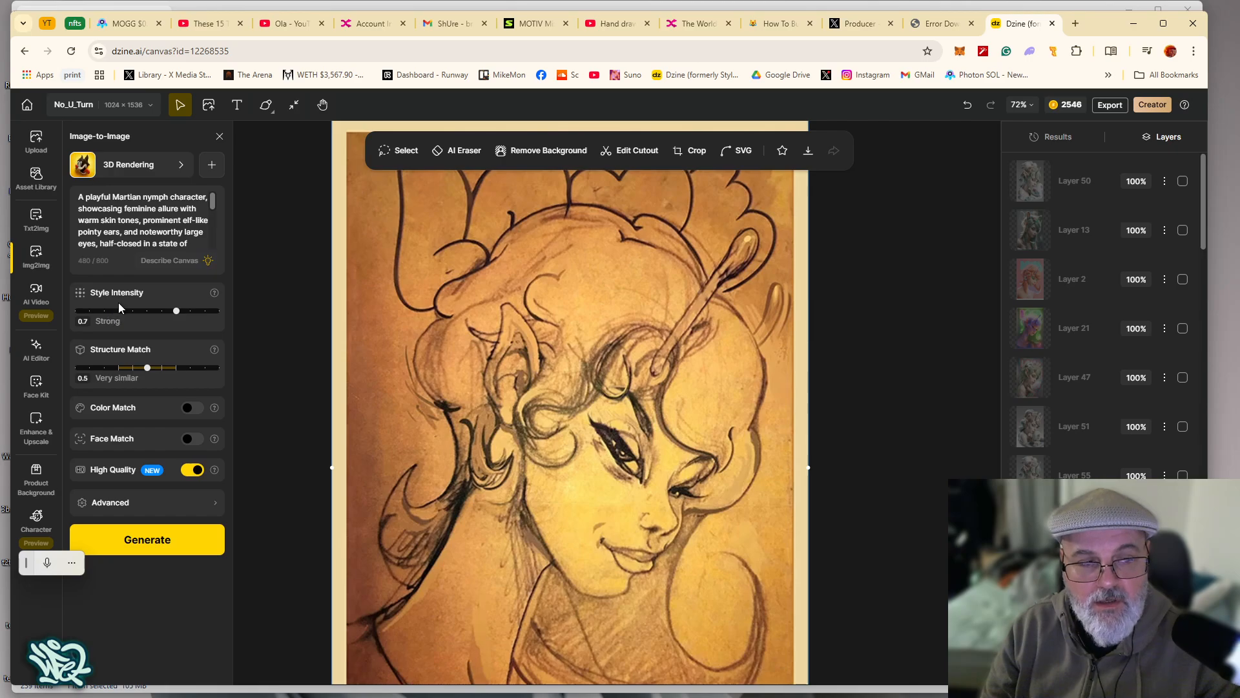
Turn on Face Match, leave Color Match off, and generate another 3D Rendering version of the sketch
click(194, 408)
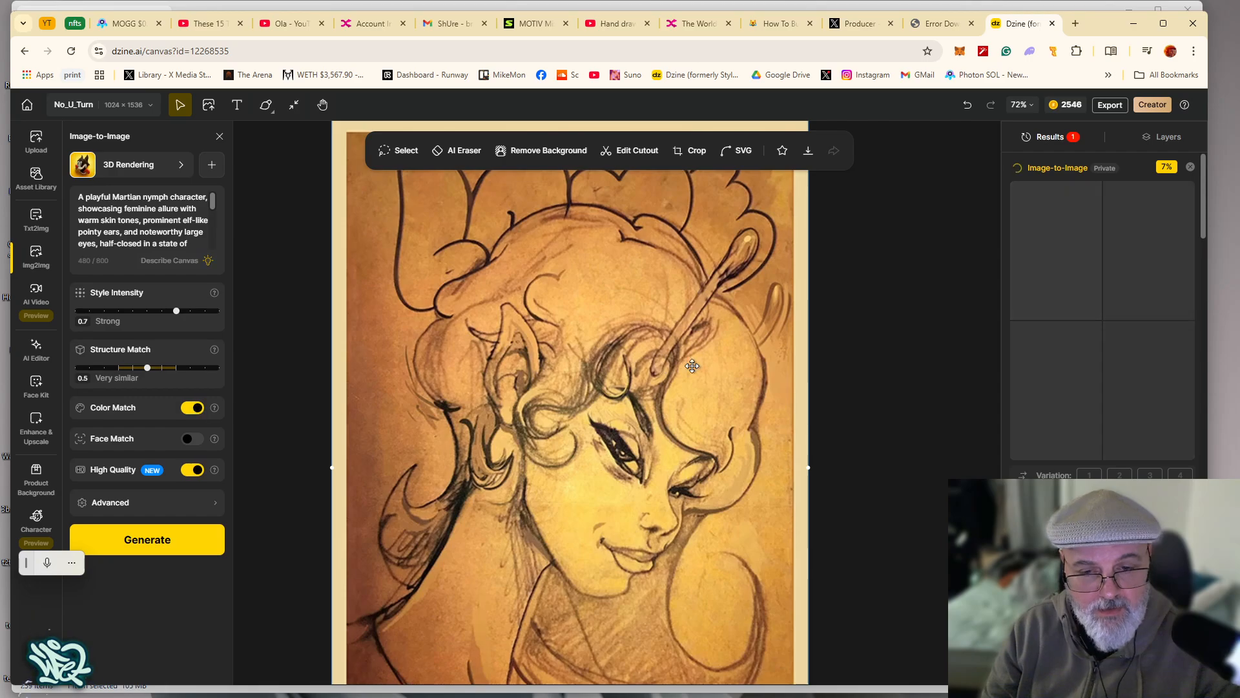
click(187, 413)
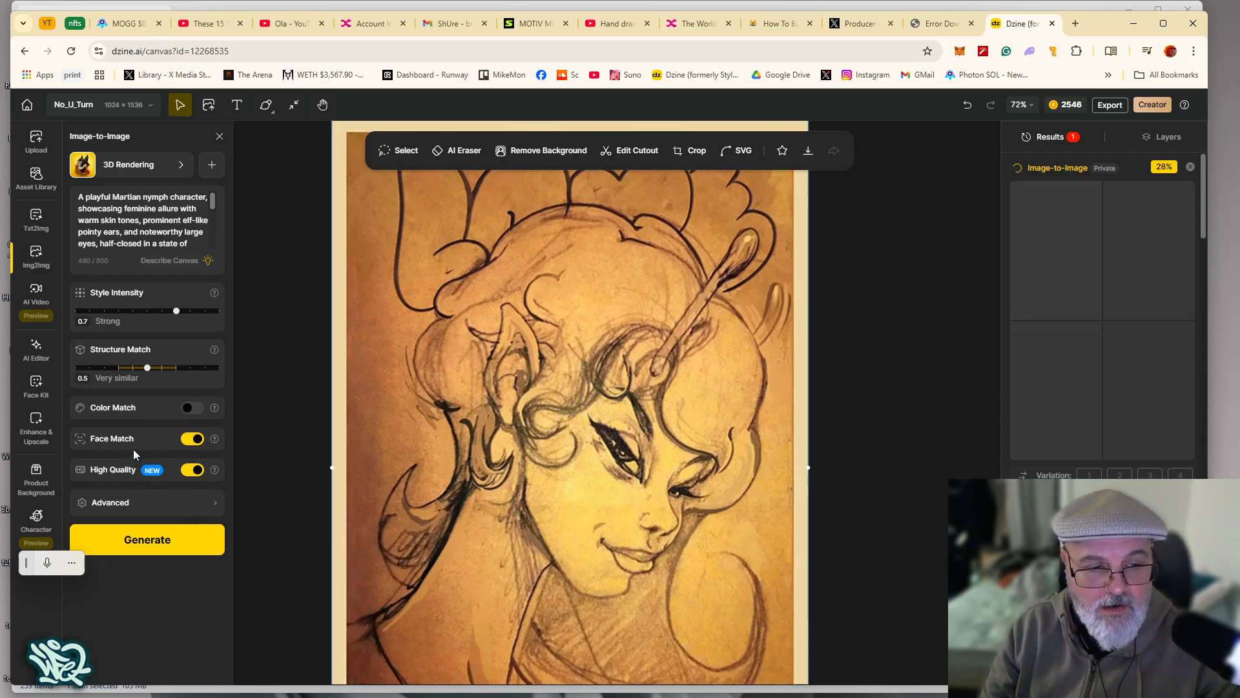
click(148, 541)
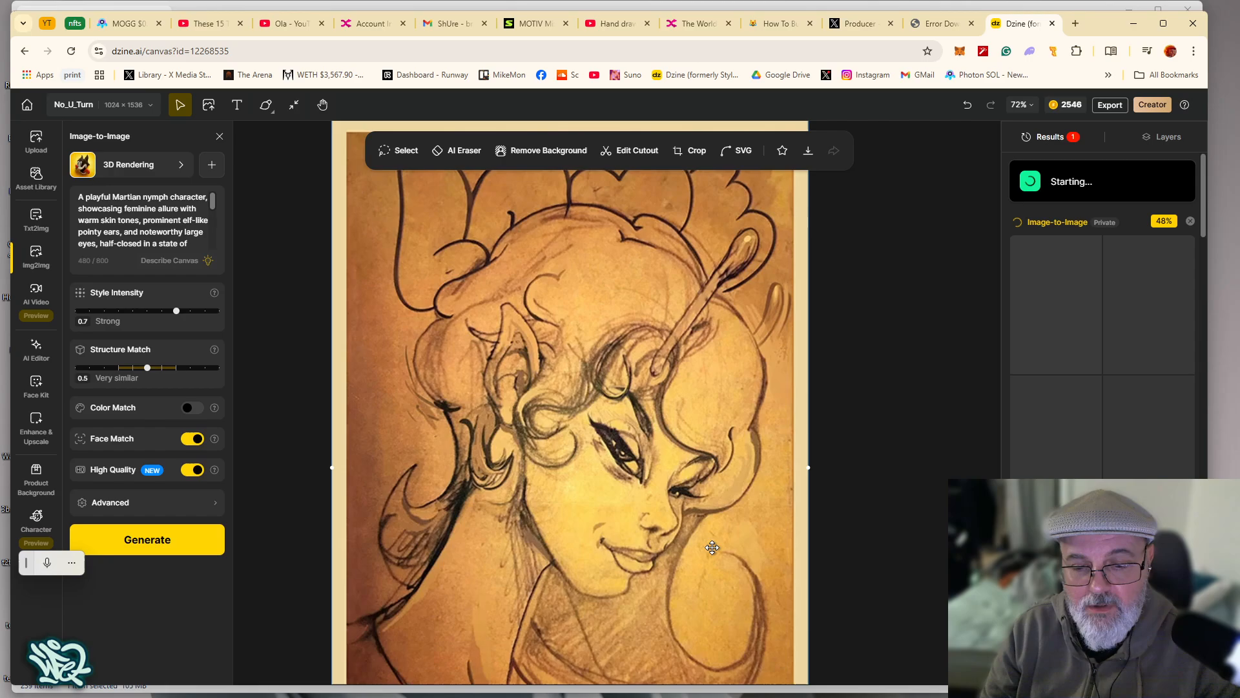
Set the Style Intensity of the 3D Rendering style to 0.8
scroll(565, 507, down, 2)
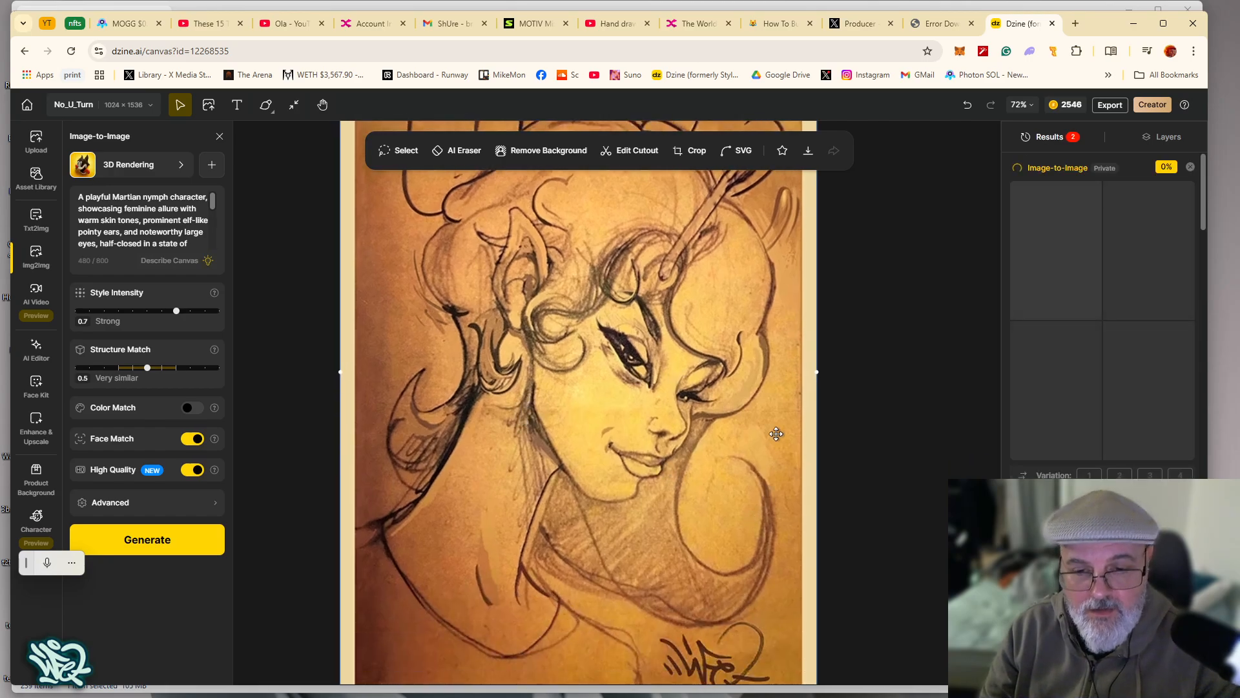
drag(551, 382, 526, 463)
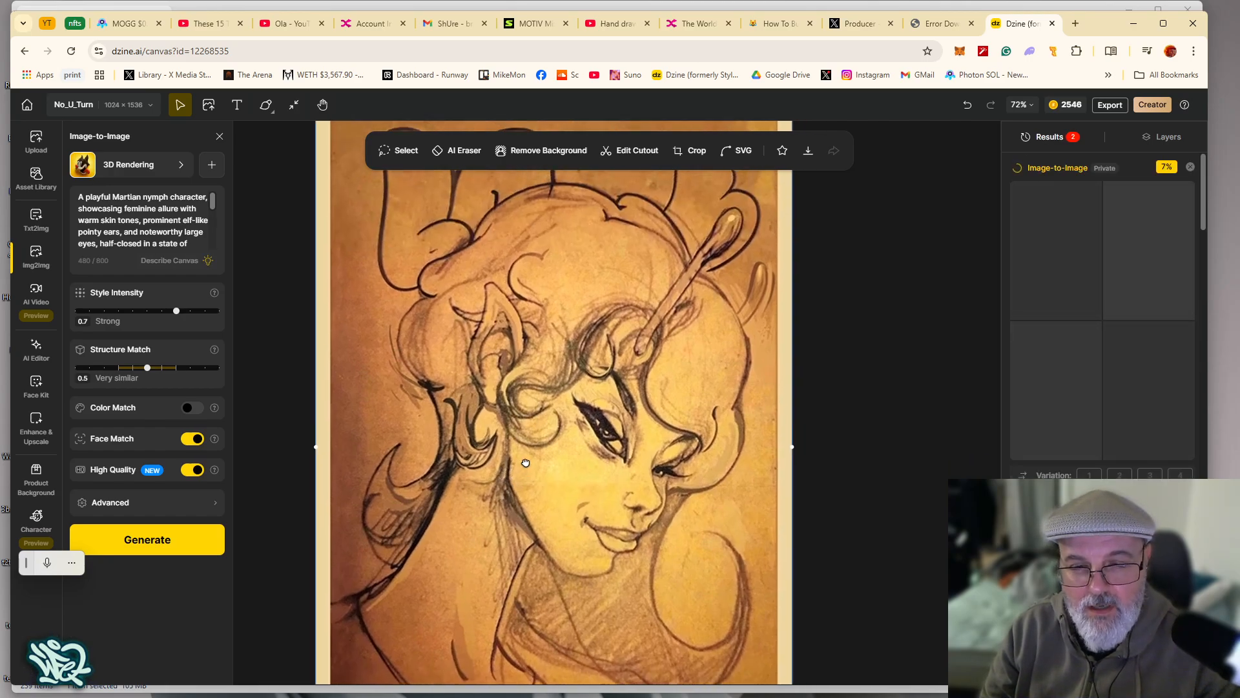
drag(558, 277, 564, 315)
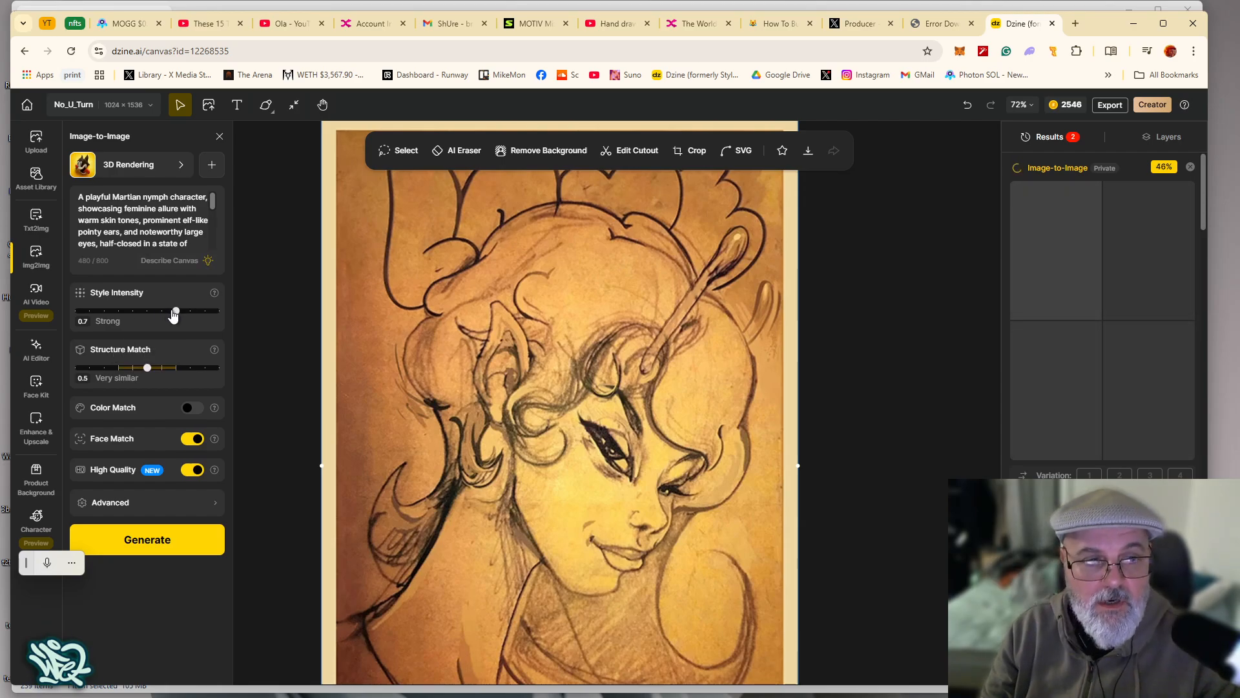
mouse_move(176, 311)
mouse_down()
mouse_move(106, 312)
mouse_move(202, 312)
mouse_move(177, 313)
mouse_move(191, 318)
mouse_up()
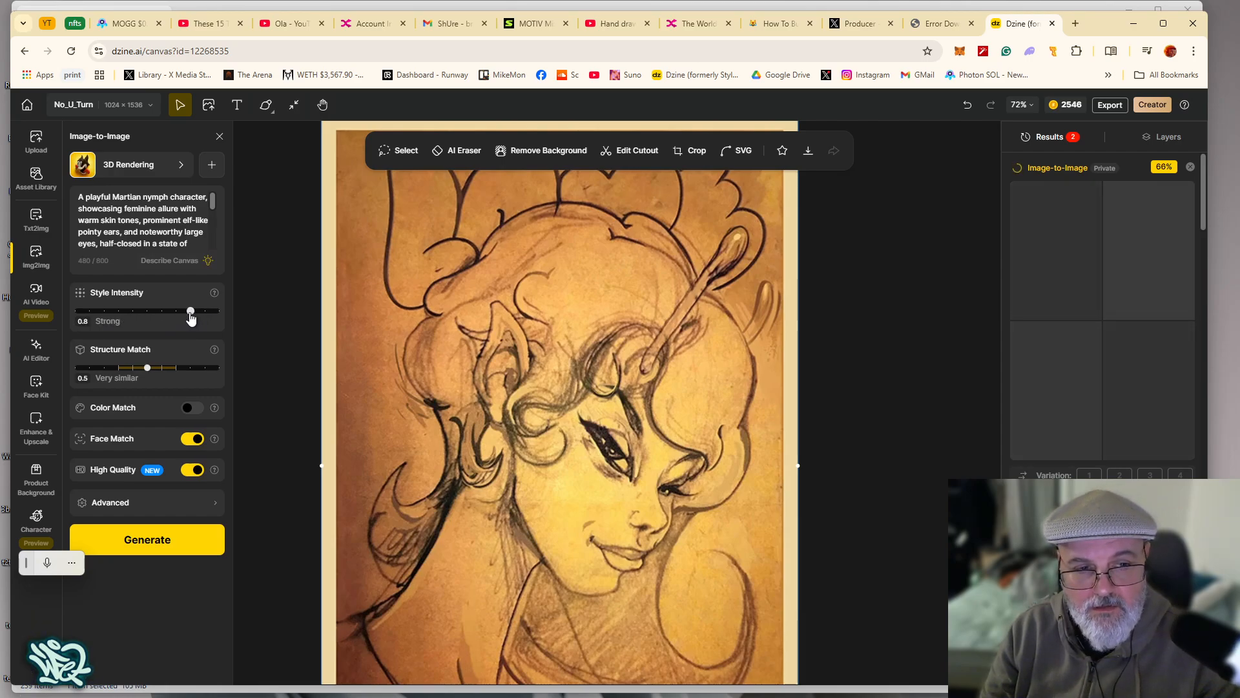
Generate a version of the sketch in the Realistic style with Structure Match set to 0.8
click(91, 175)
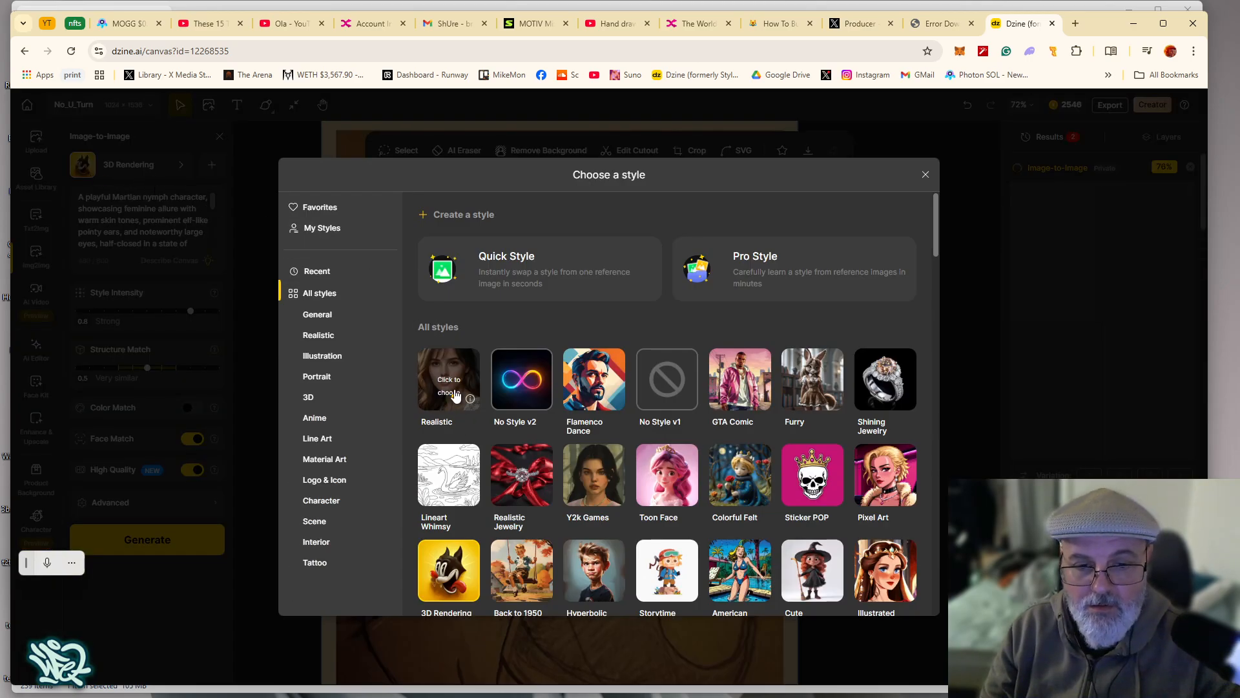
click(458, 413)
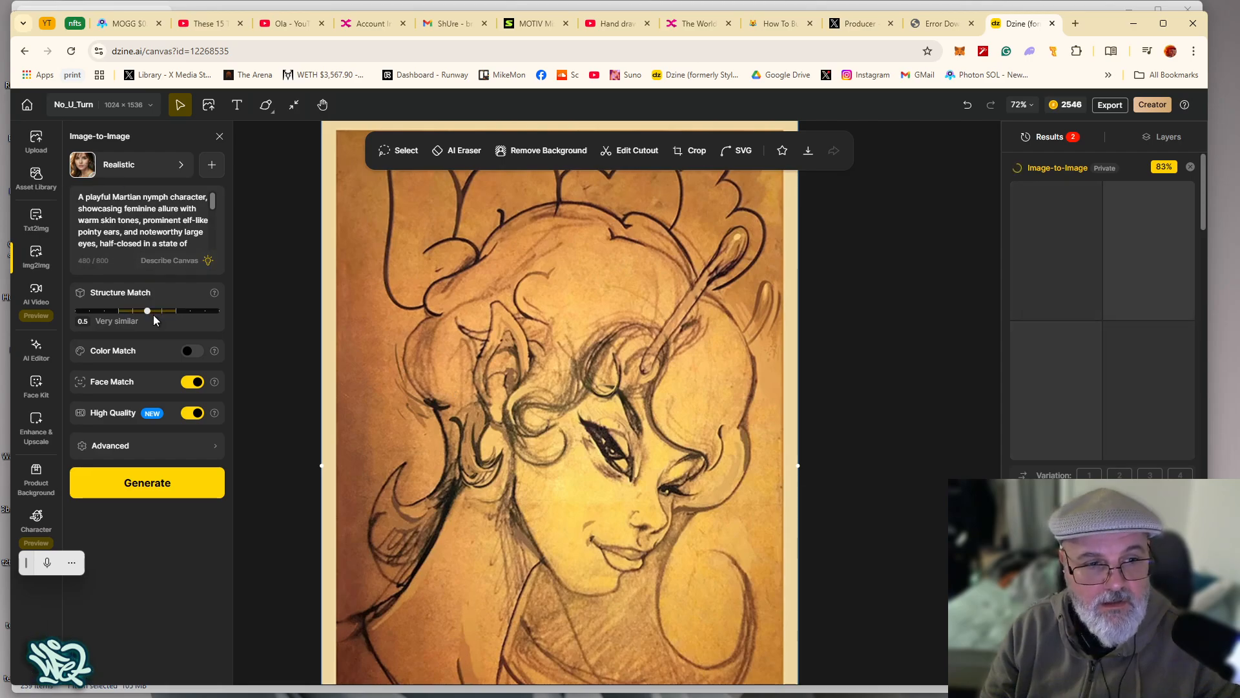
drag(153, 315, 160, 318)
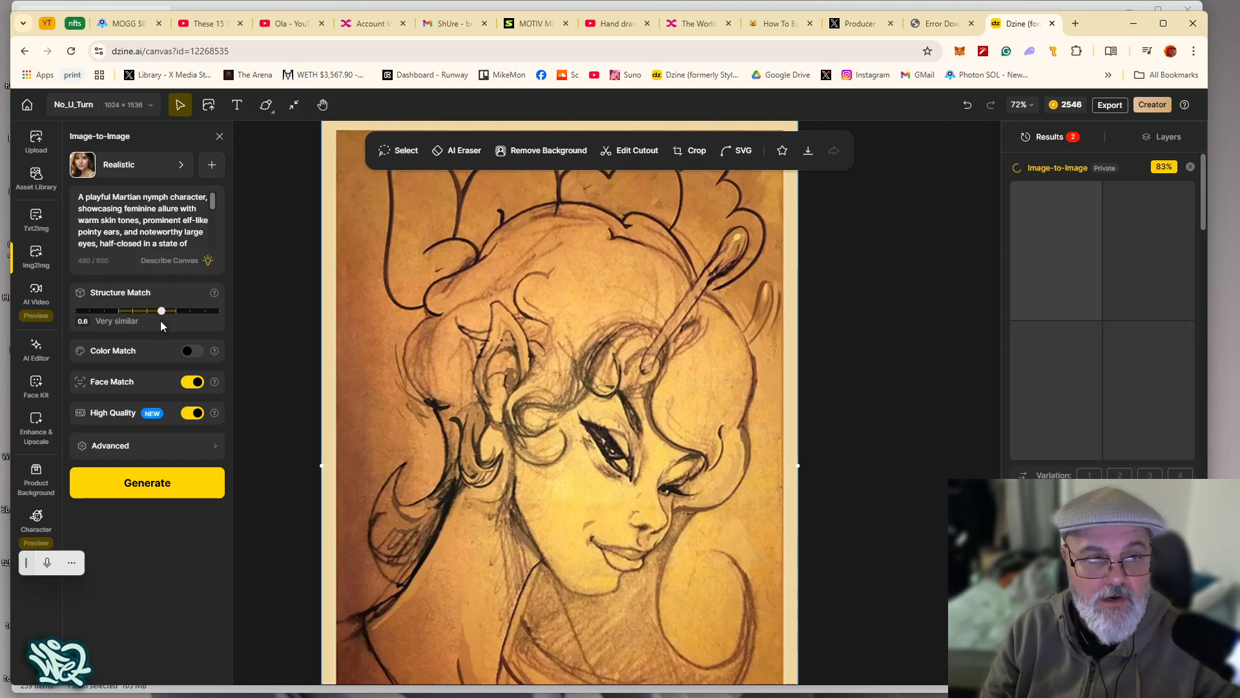
drag(173, 312, 191, 313)
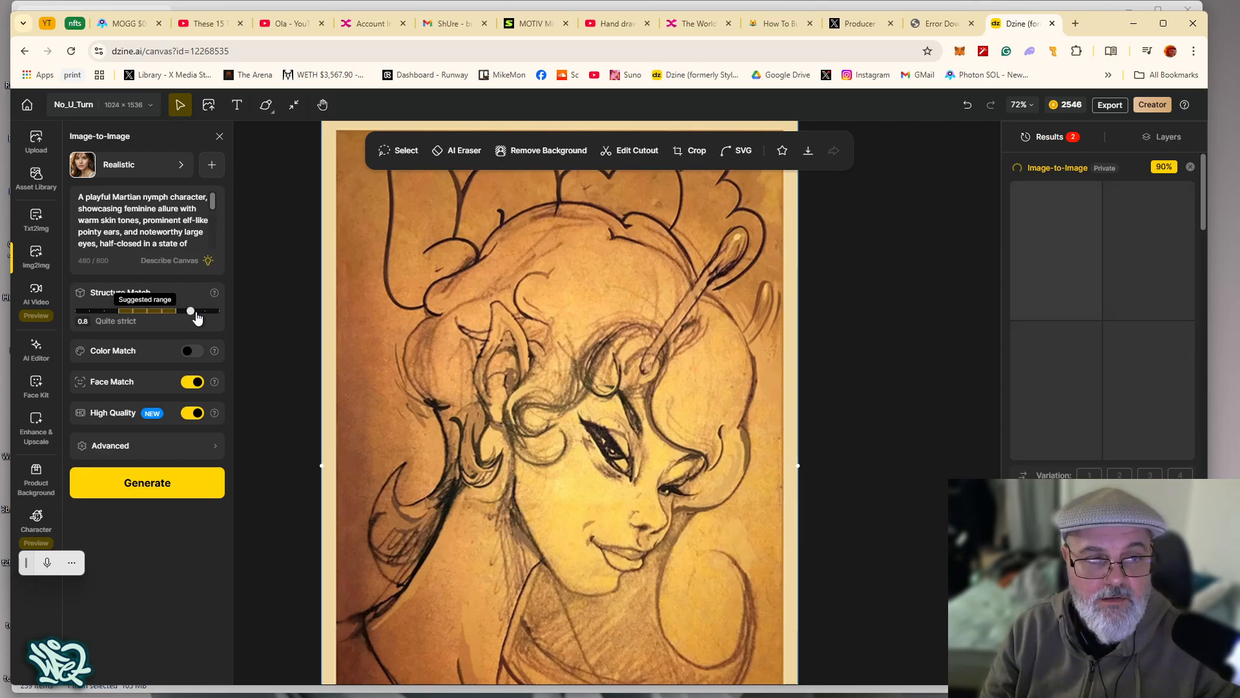
click(151, 486)
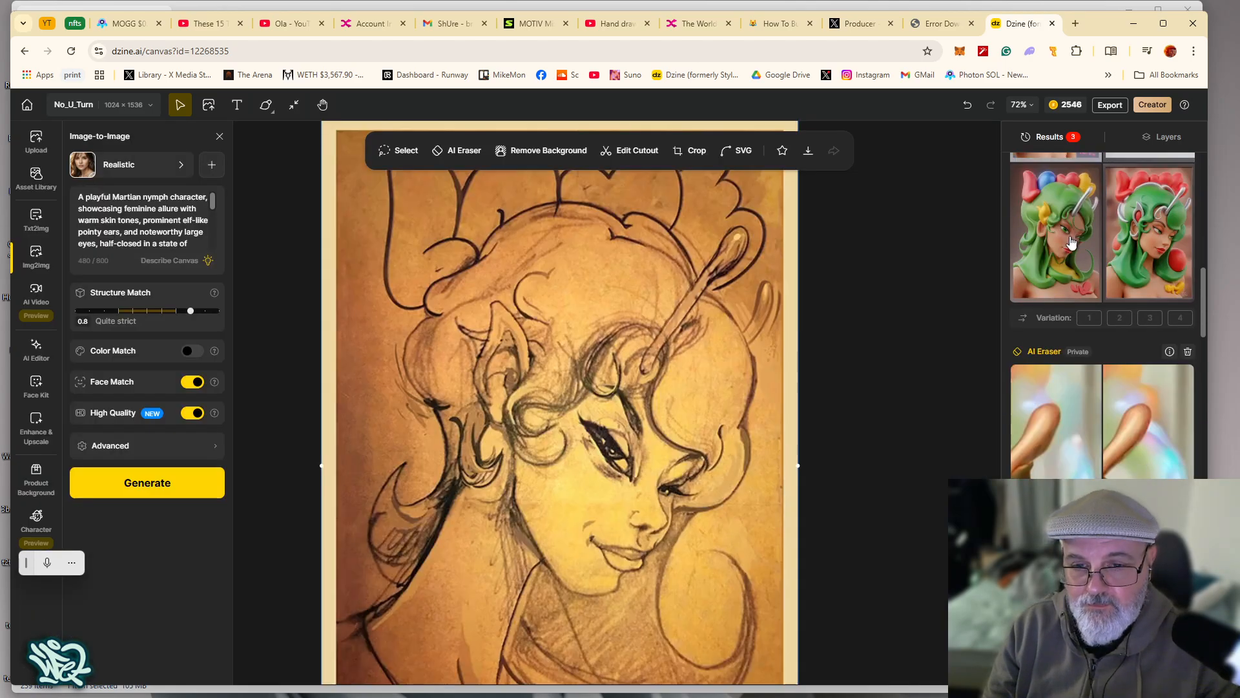
Preview each image of the green-haired 3D Rendering result set in turn
click(1052, 426)
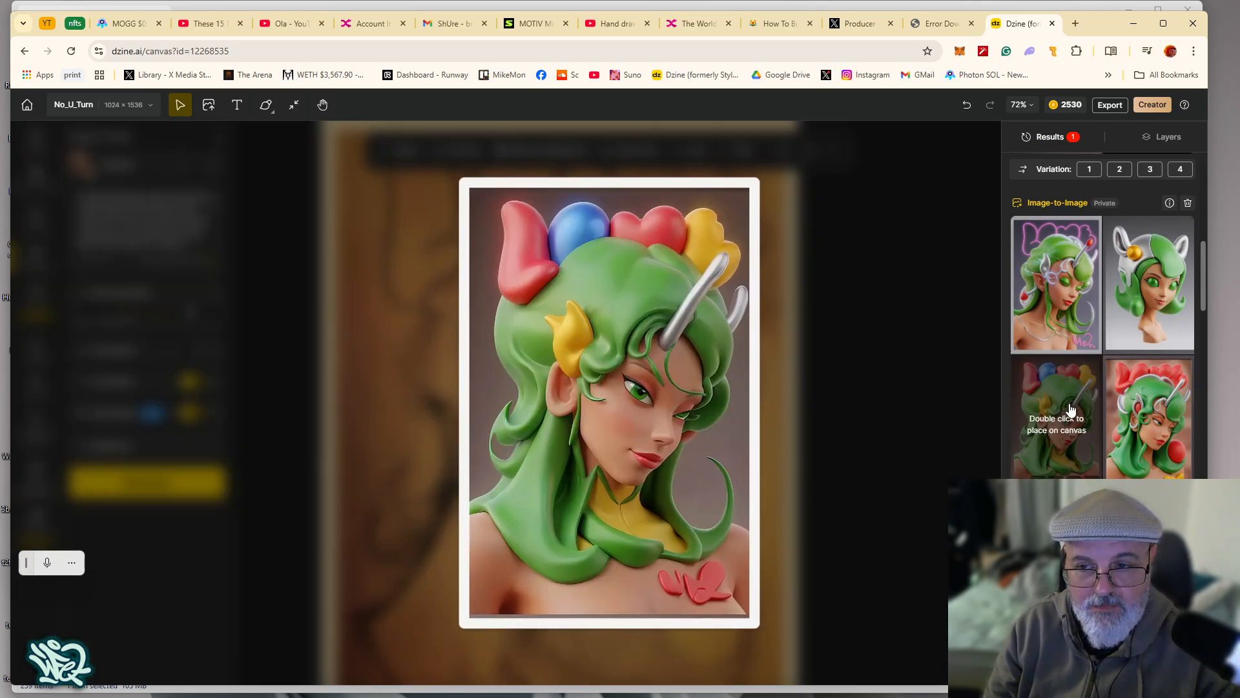
mouse_move(1030, 311)
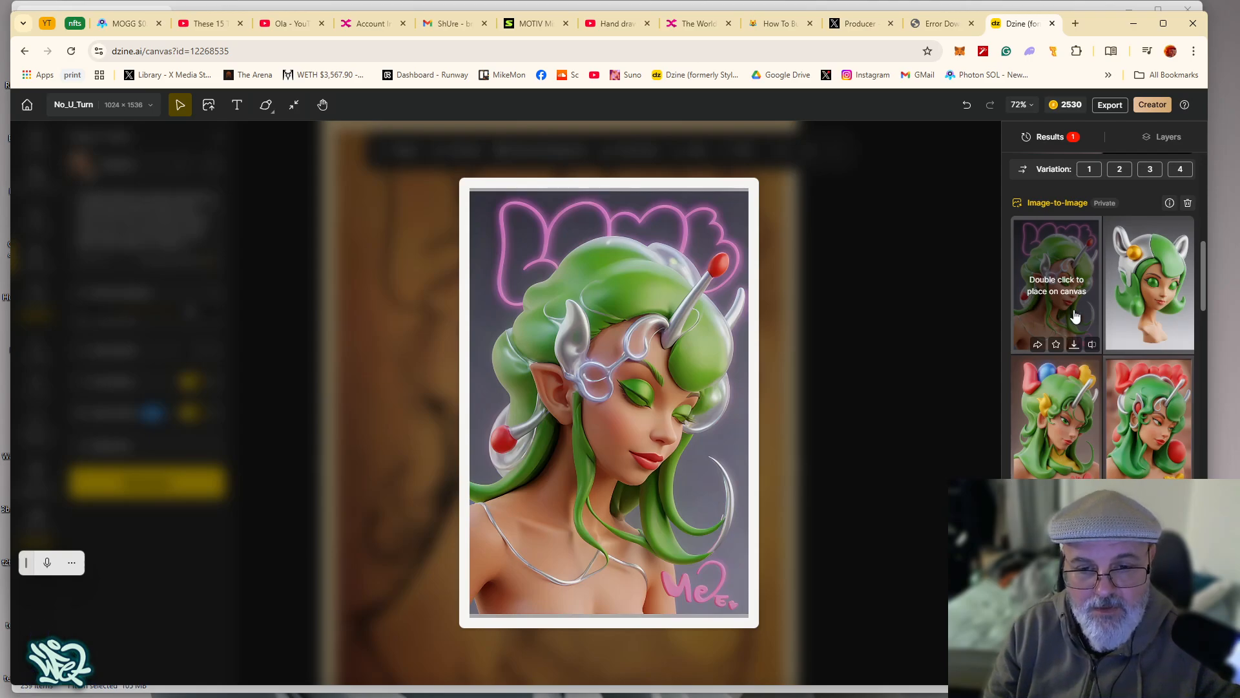
mouse_move(1117, 314)
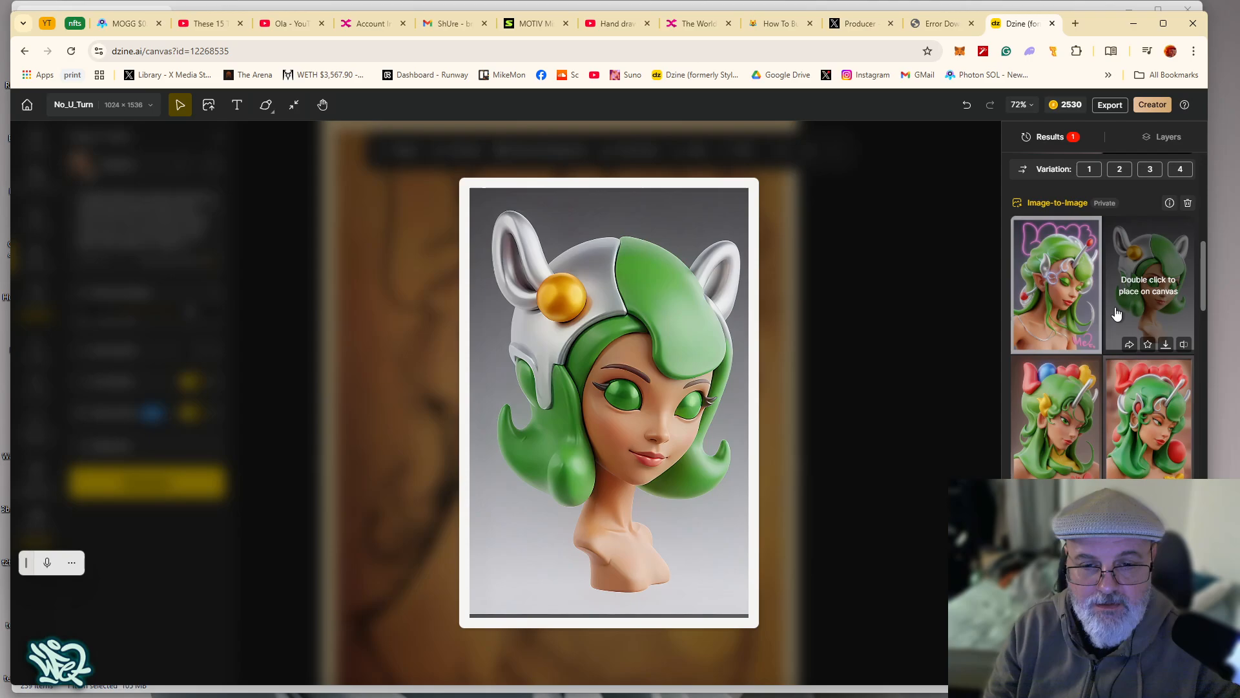
mouse_move(1120, 441)
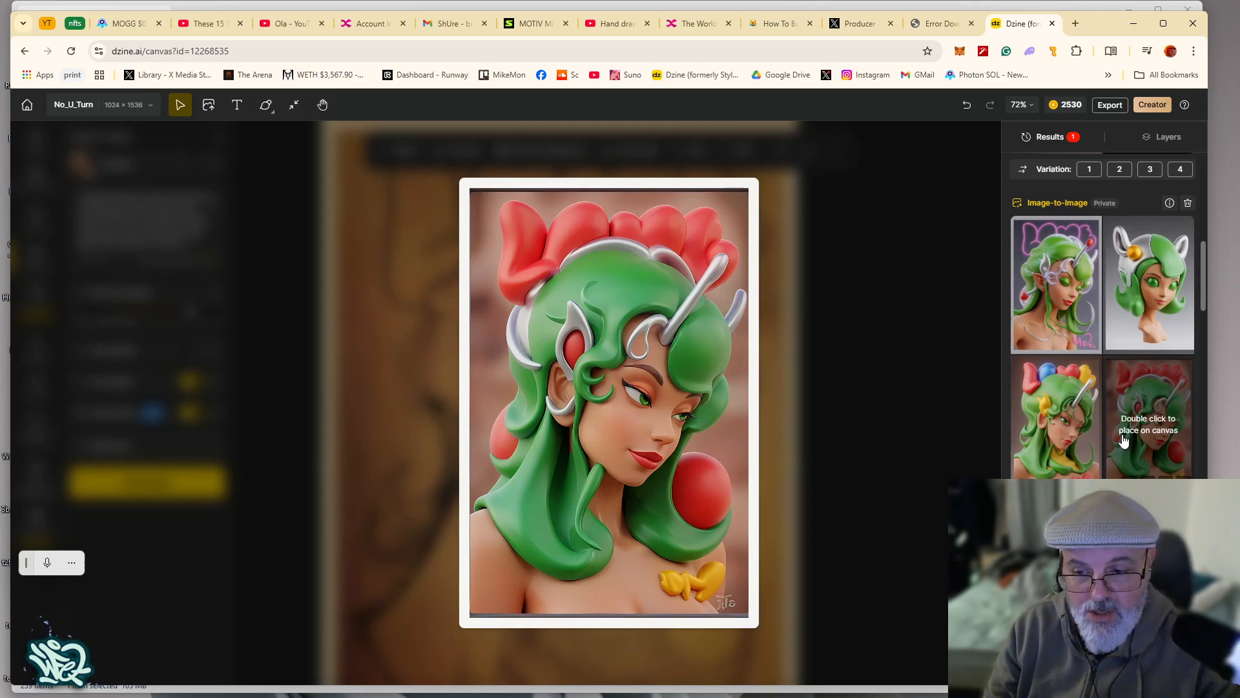
Preview the remaining 3D Rendering results and the newest Realistic images of the nymph to compare them
scroll(1123, 439, up, 4)
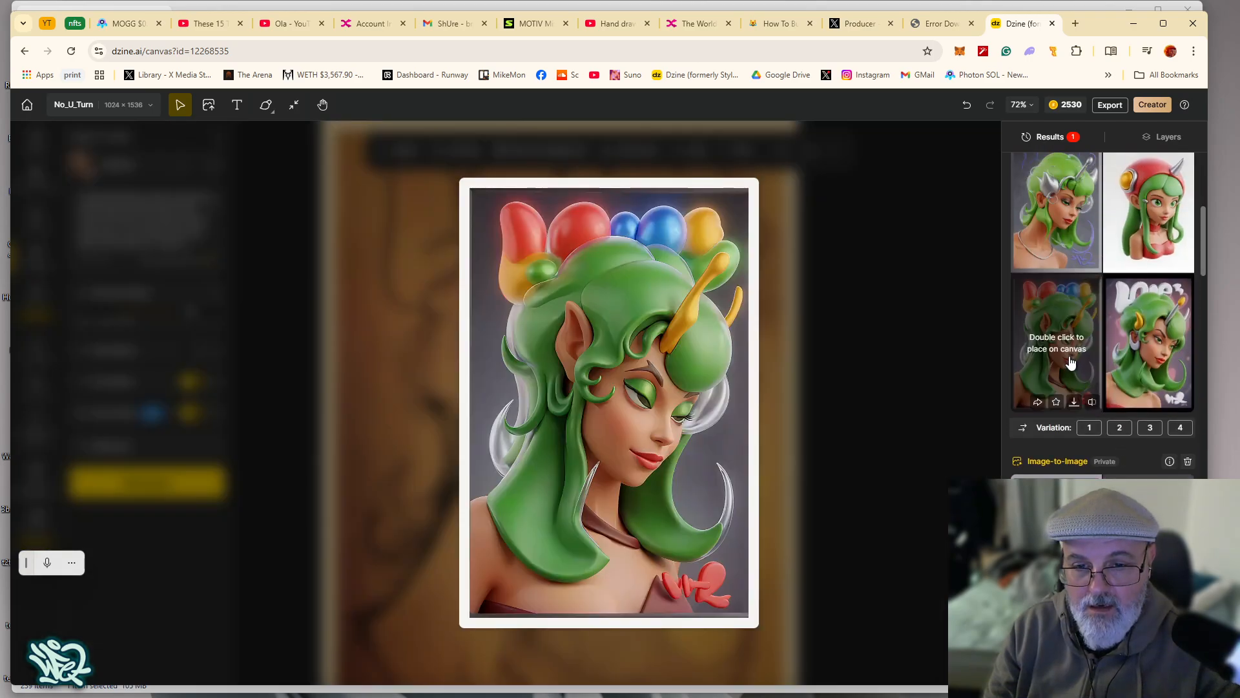
scroll(1073, 368, down, 4)
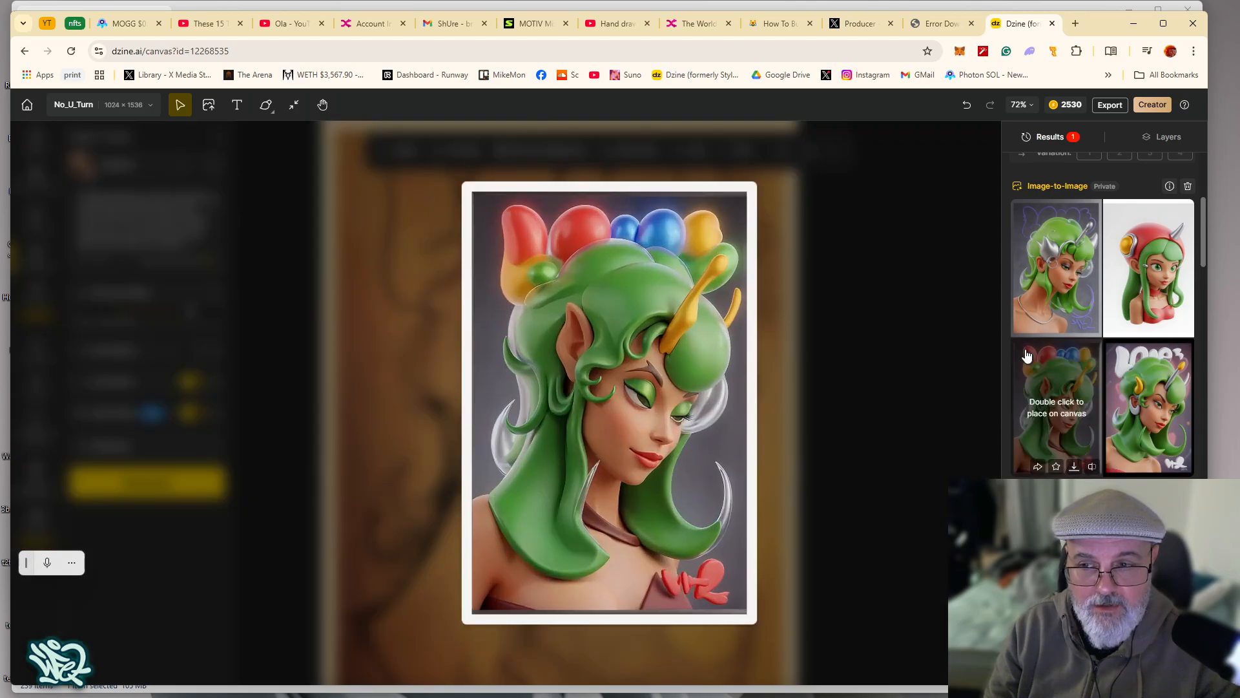
scroll(1098, 400, up, 2)
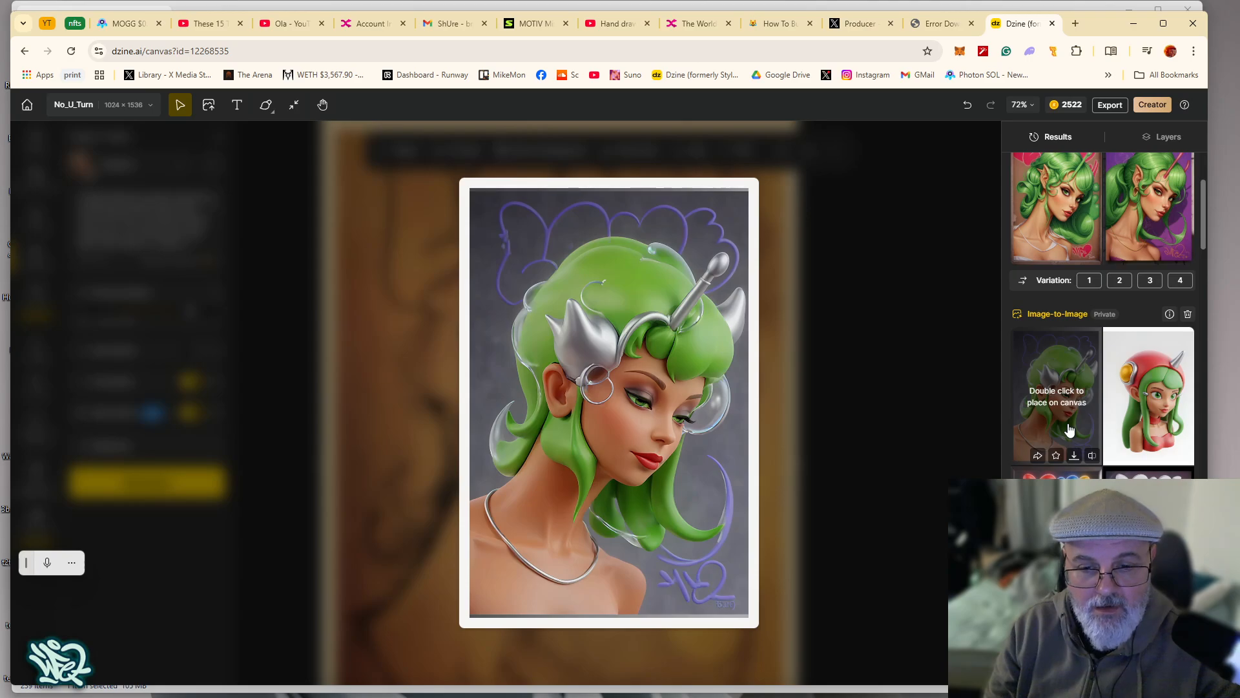
scroll(1075, 430, up, 3)
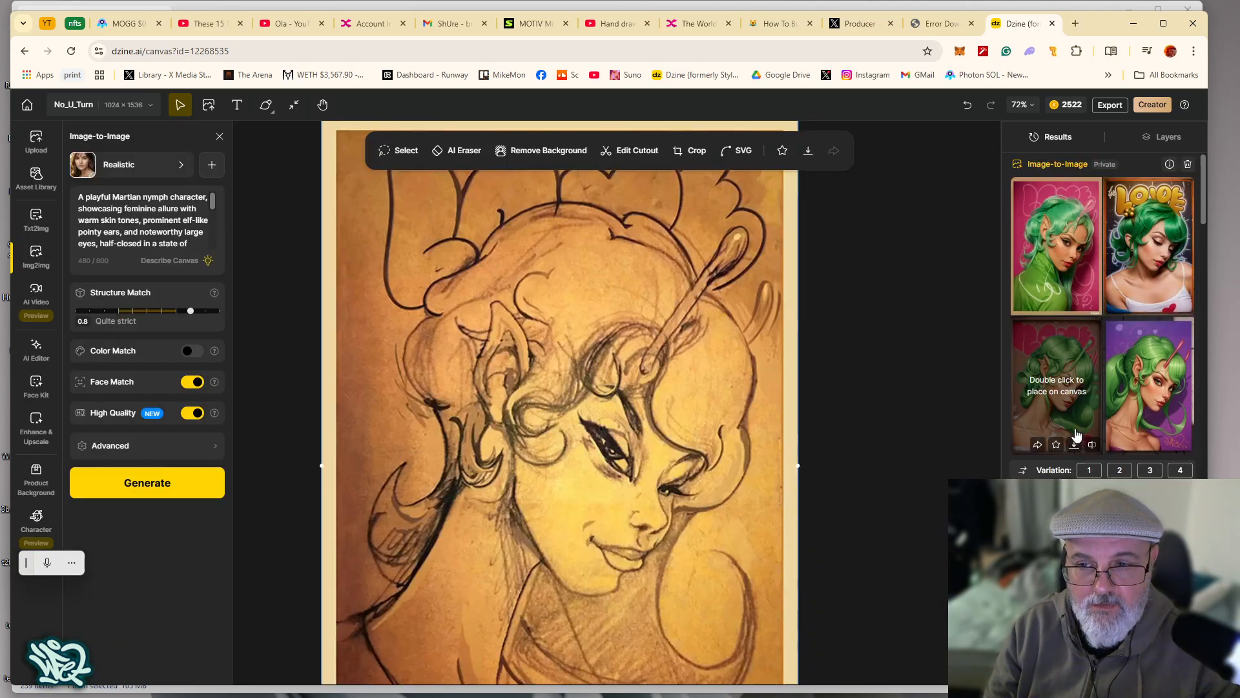
mouse_move(1073, 417)
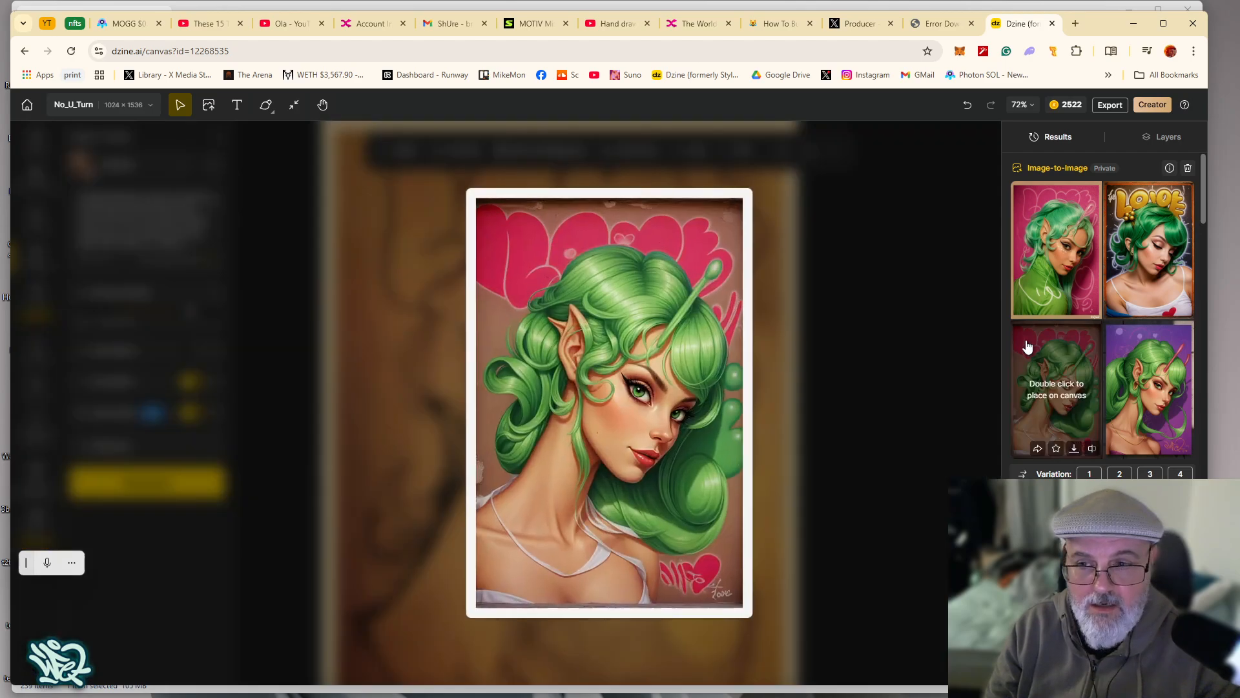
mouse_move(1139, 397)
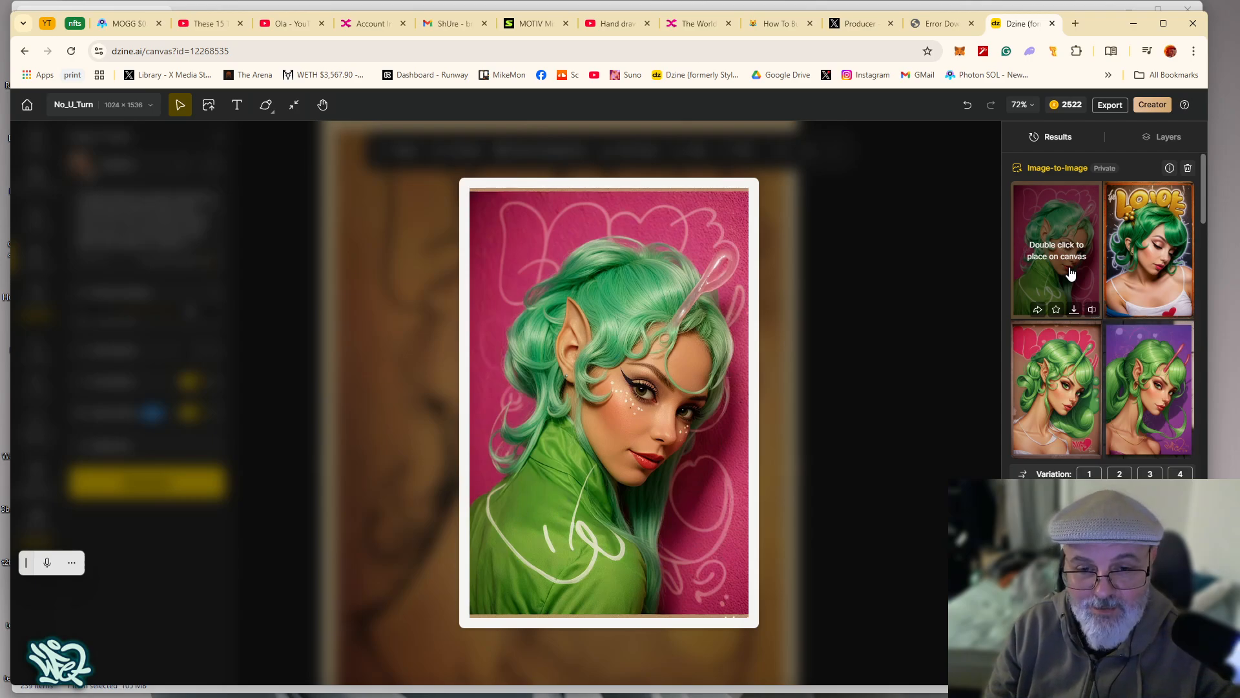
Place the pink-background Realistic image on the canvas and toggle its layer's visibility to compare it with the sketch
double_click(1070, 274)
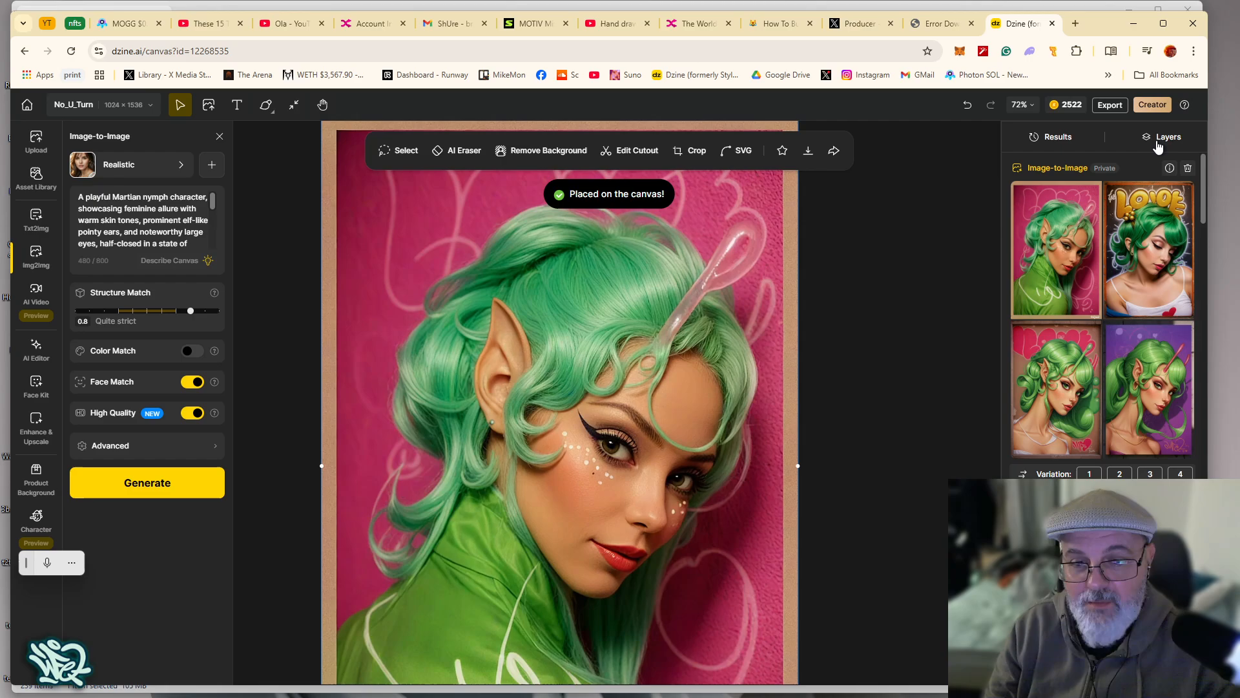
click(1163, 137)
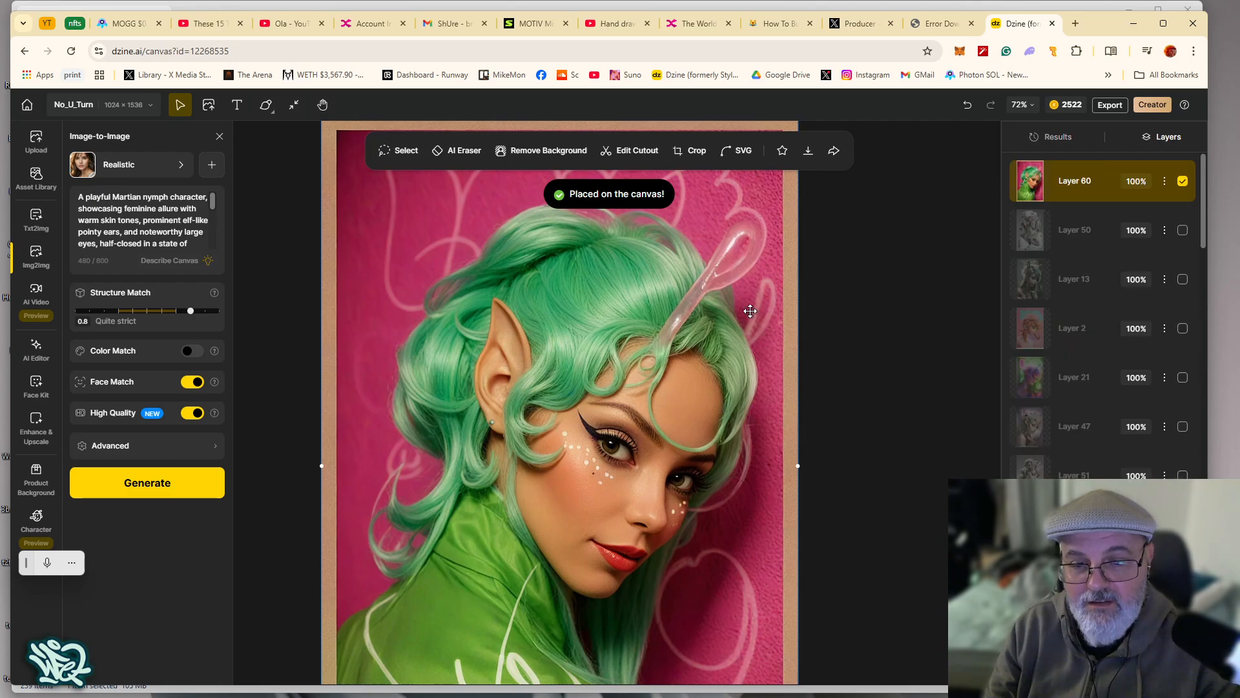
click(1181, 186)
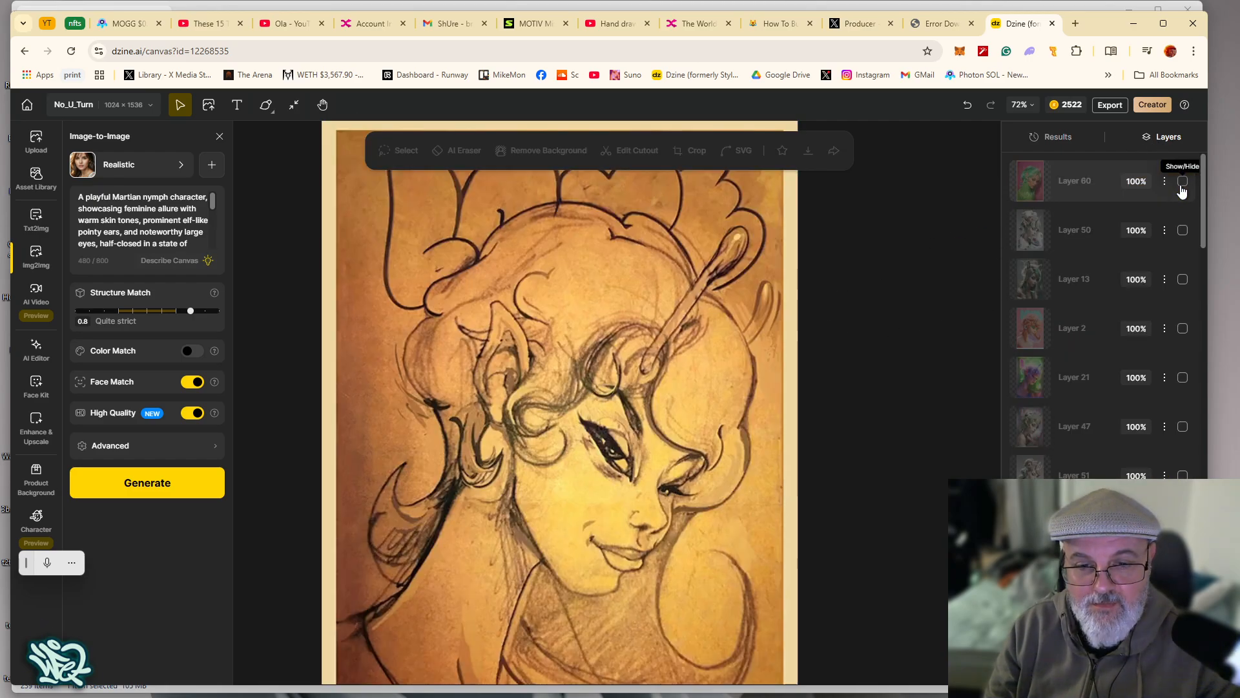
click(1182, 188)
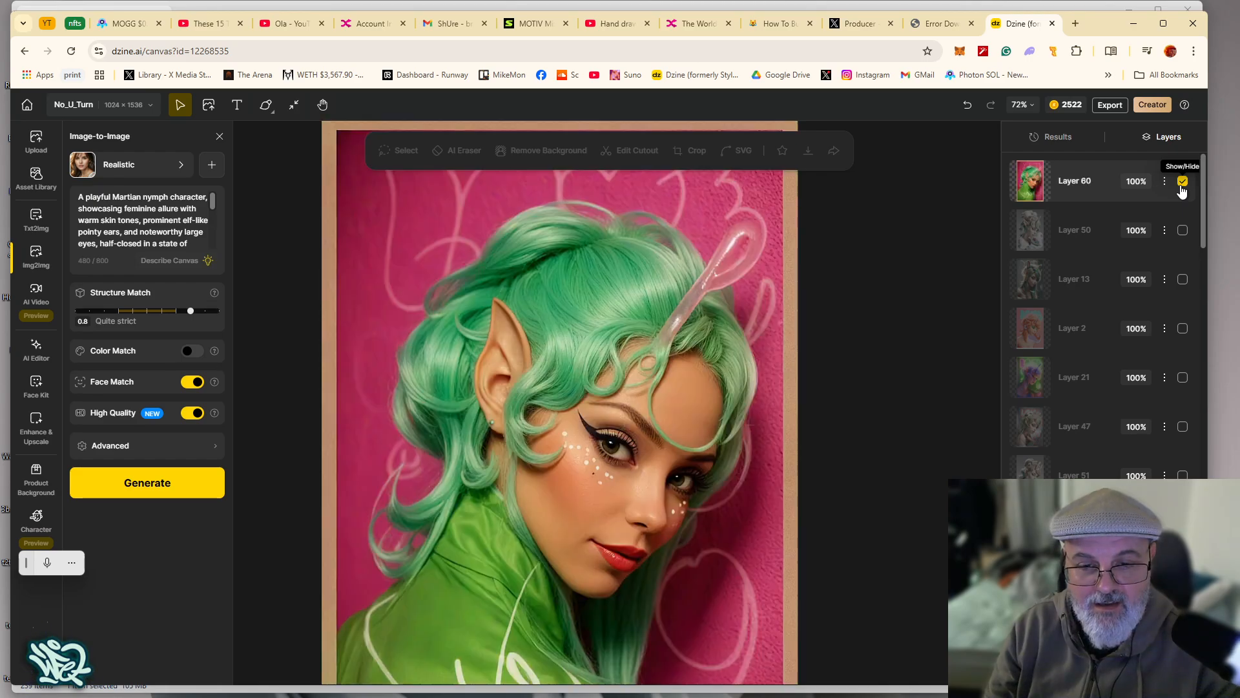
click(1182, 184)
click(1182, 184)
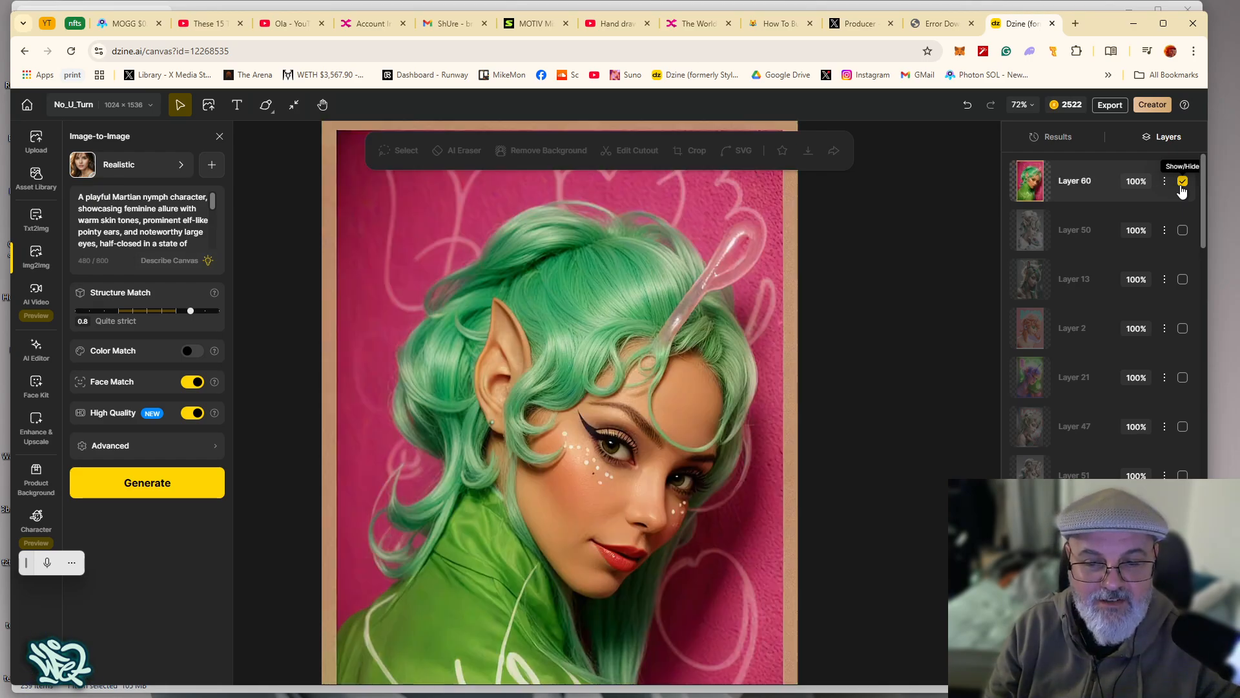
click(1181, 184)
click(1181, 184)
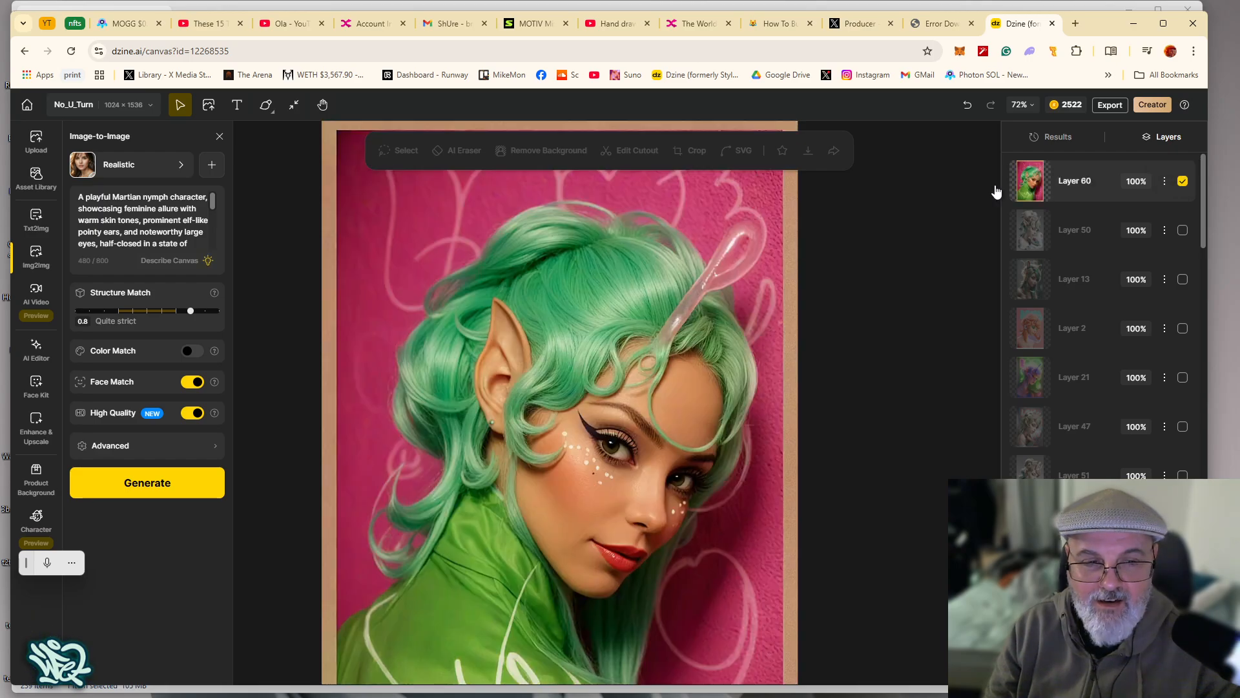
Hide the placed image's layer and generate a Realistic version of the sketch with Structure Match 0.9 and Color Match on
click(206, 311)
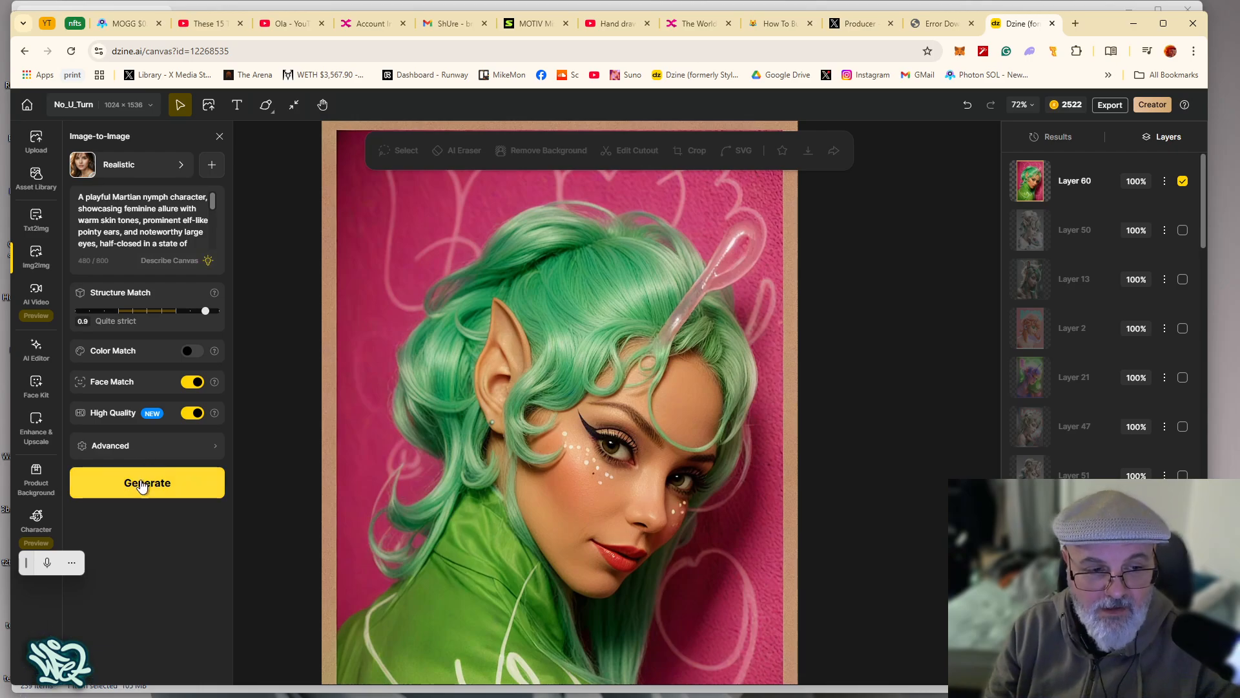
click(190, 354)
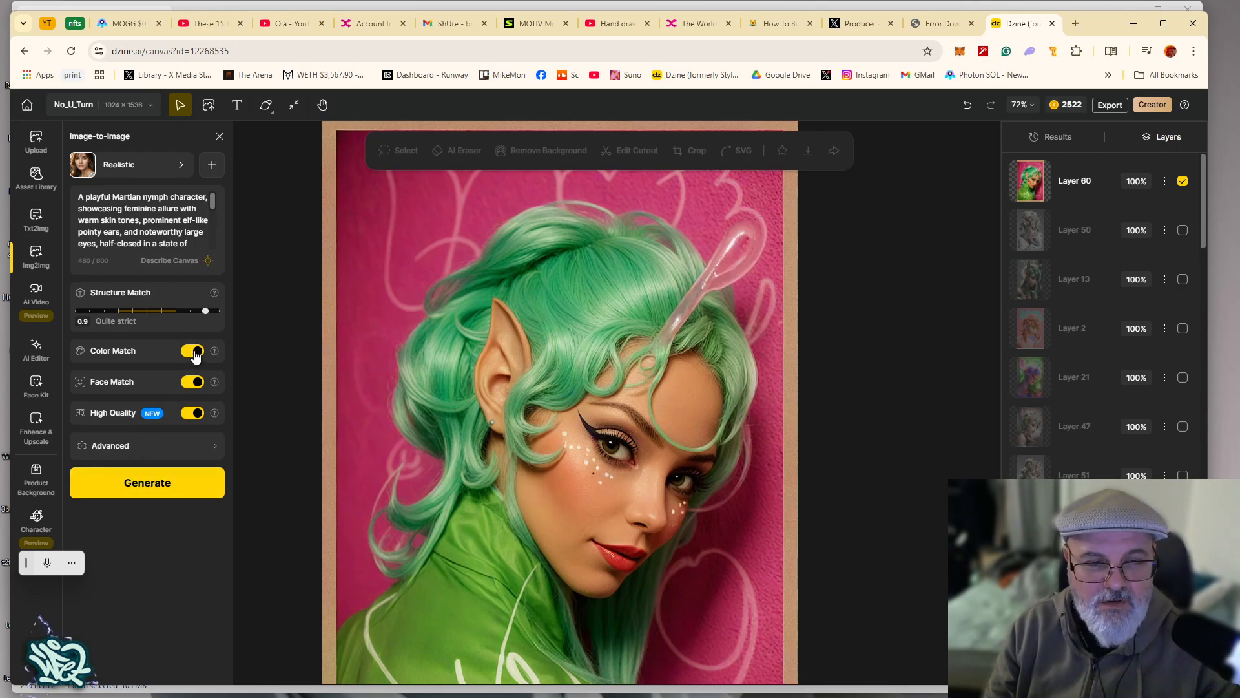
click(1181, 183)
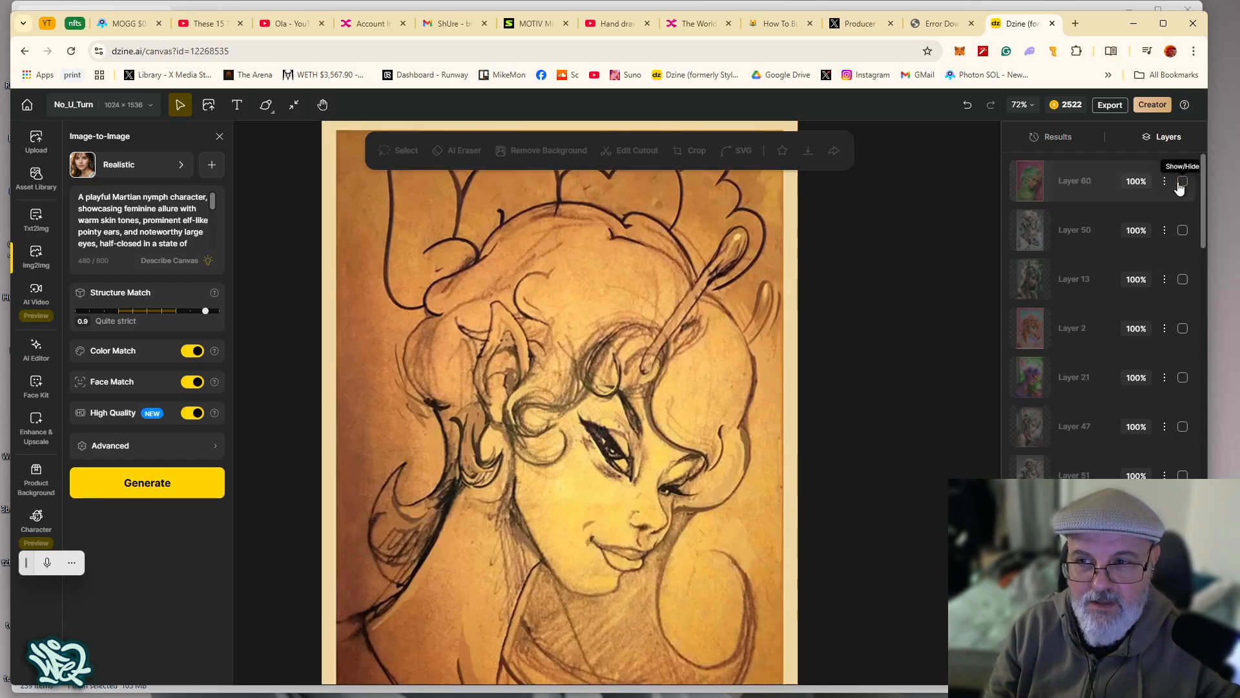
click(145, 485)
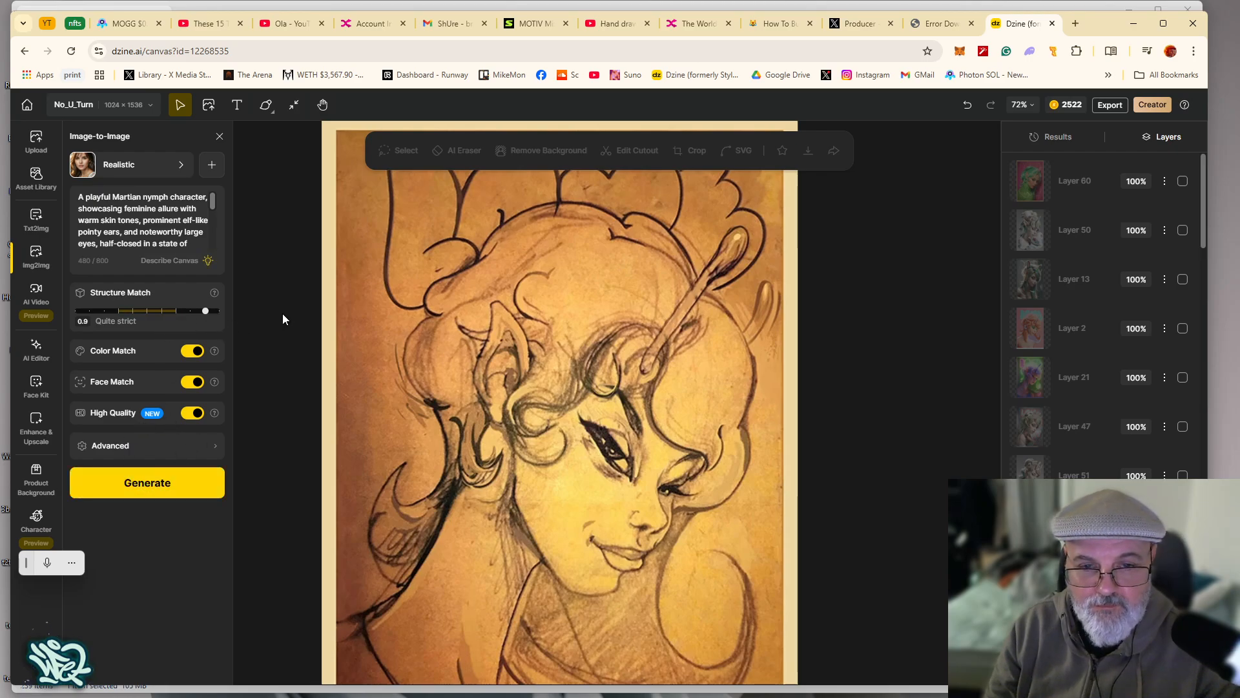
Turn off Color Match, set Structure Match to 1, and generate another Realistic version of the sketch
click(195, 355)
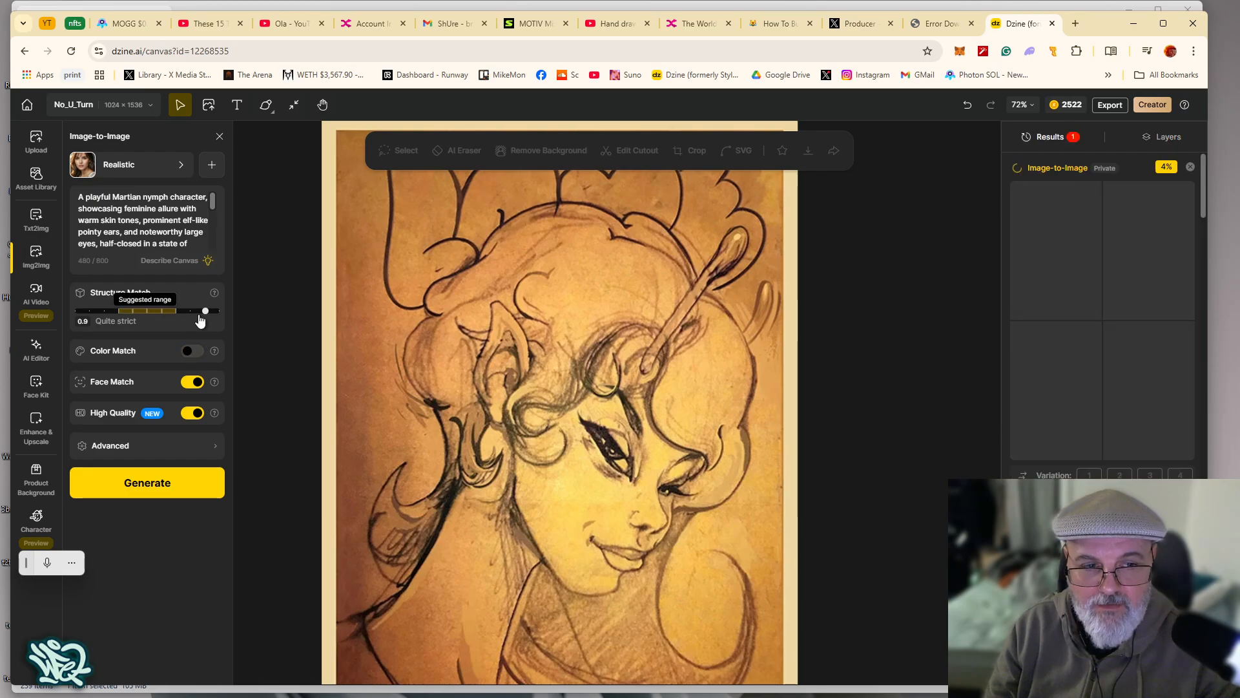
drag(196, 314, 221, 312)
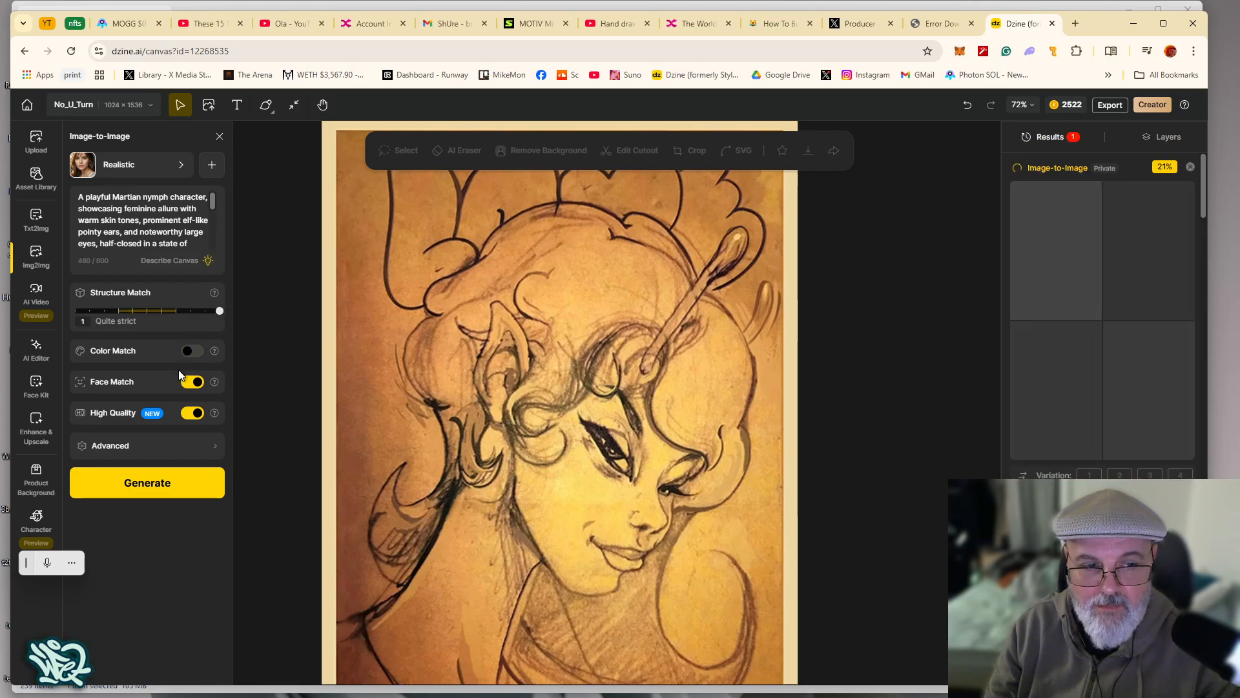
click(150, 488)
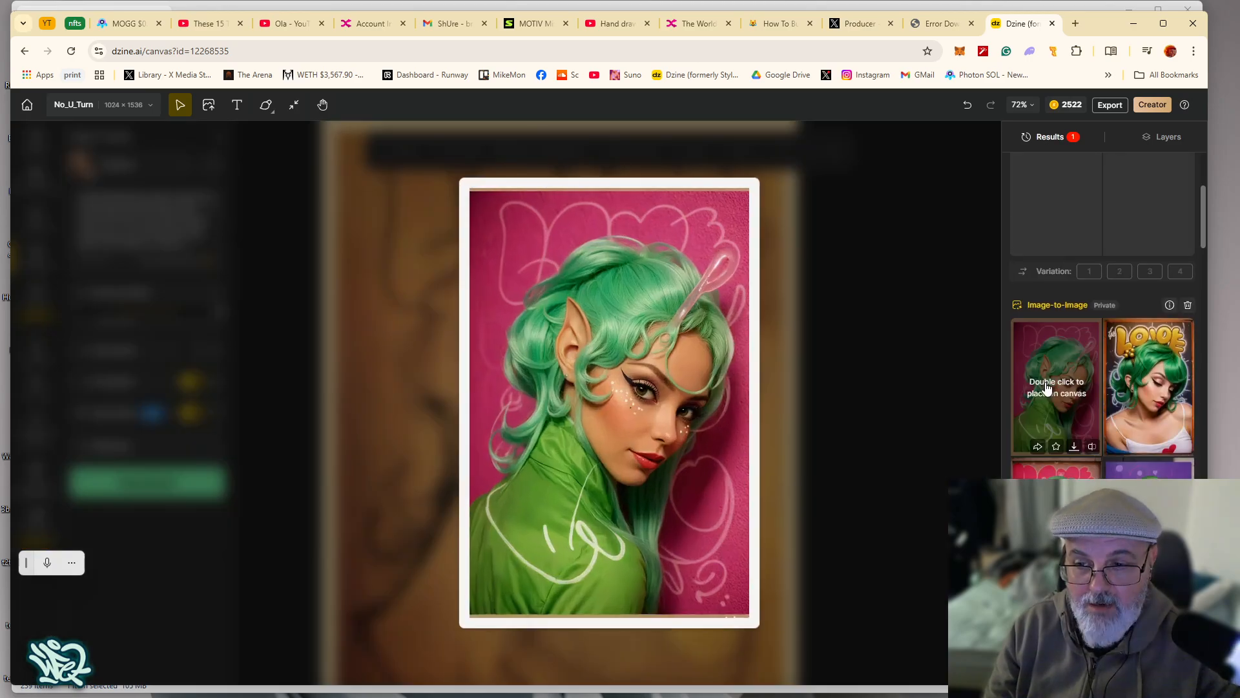
Preview the earlier Realistic images made with Structure Match 0.8 against the original sketch
mouse_move(1047, 399)
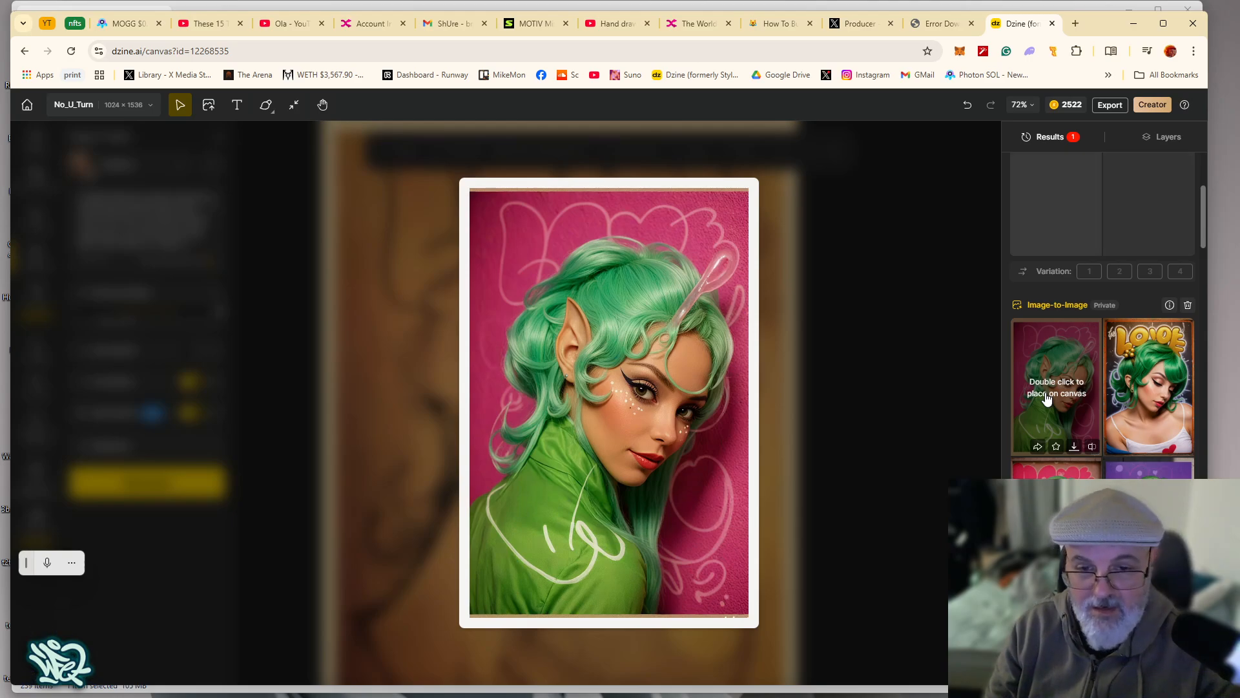
scroll(1048, 413, down, 3)
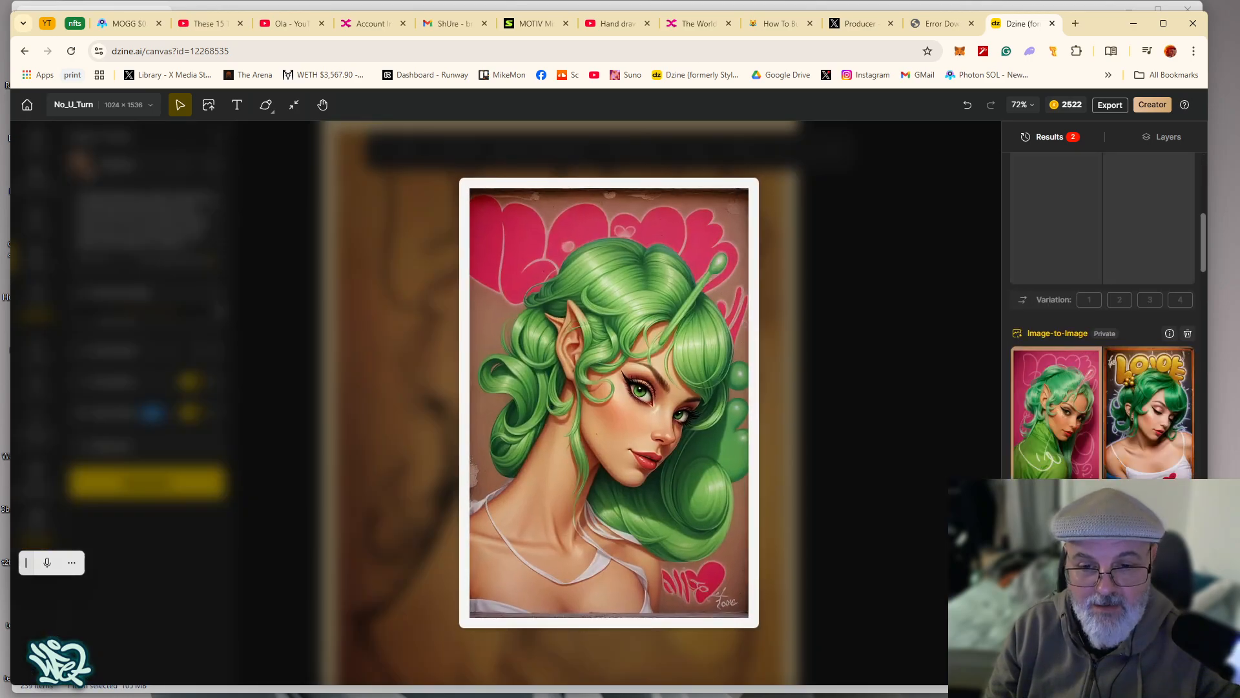
mouse_move(1148, 549)
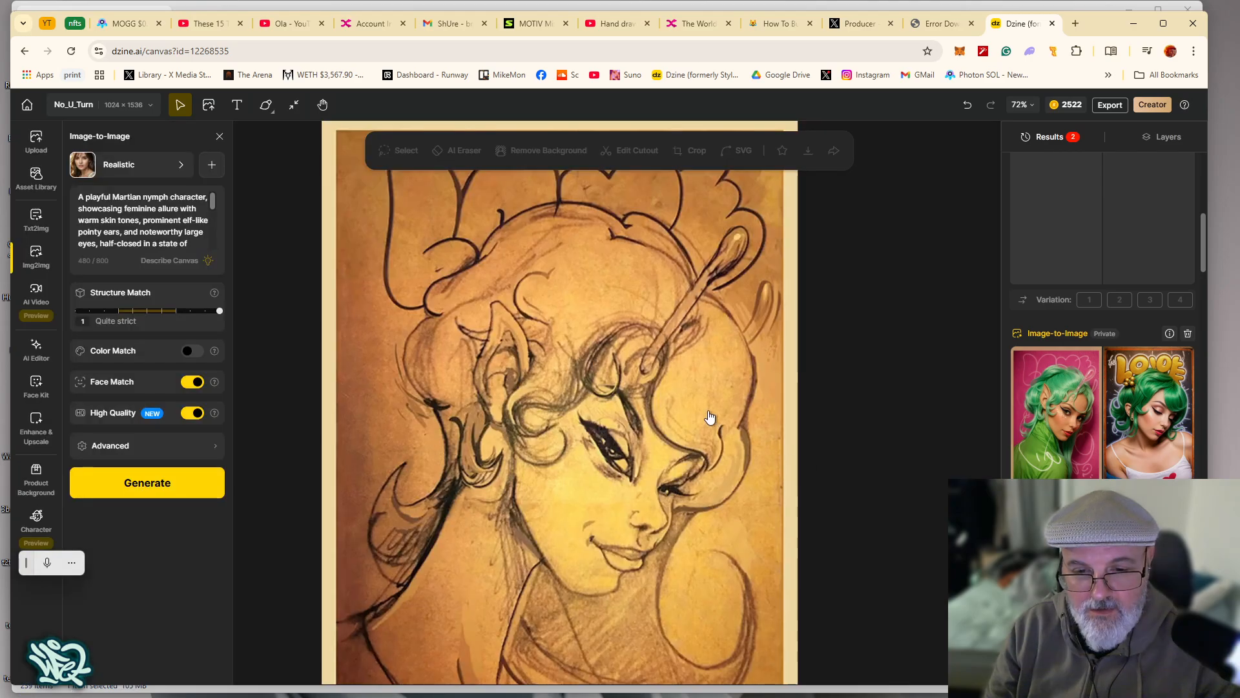
mouse_move(1140, 423)
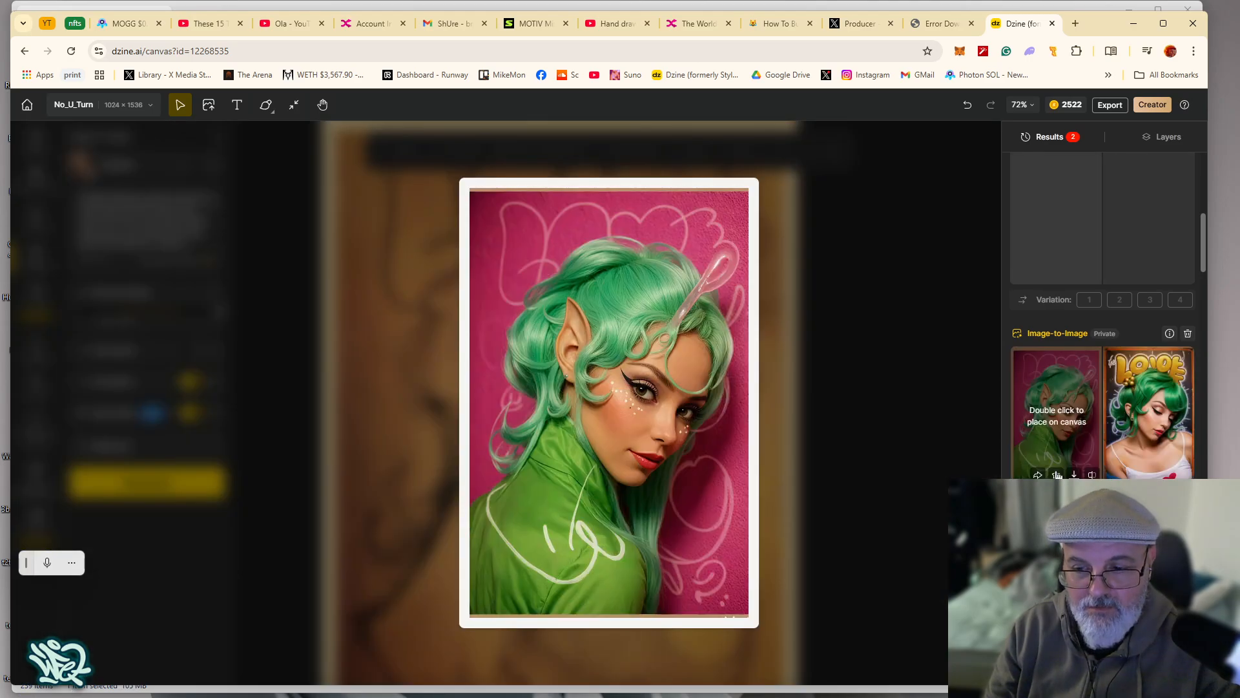
scroll(1140, 423, up, 2)
scroll(1043, 459, up, 10)
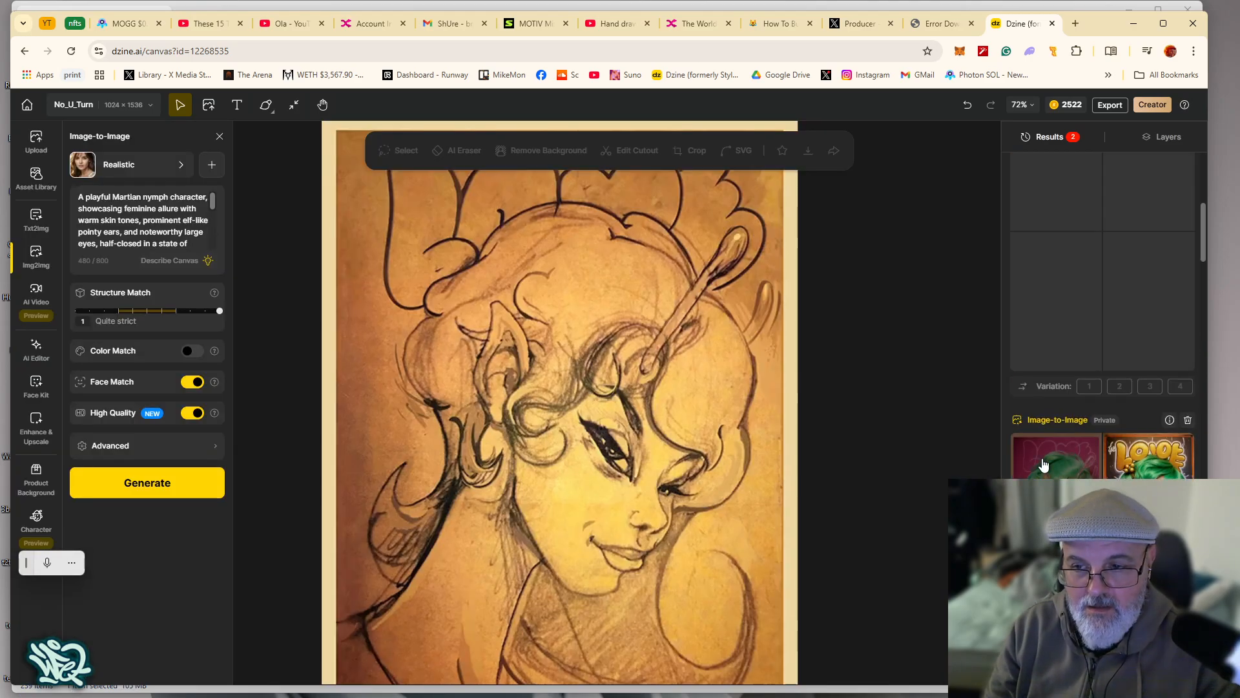
scroll(1040, 462, up, 1)
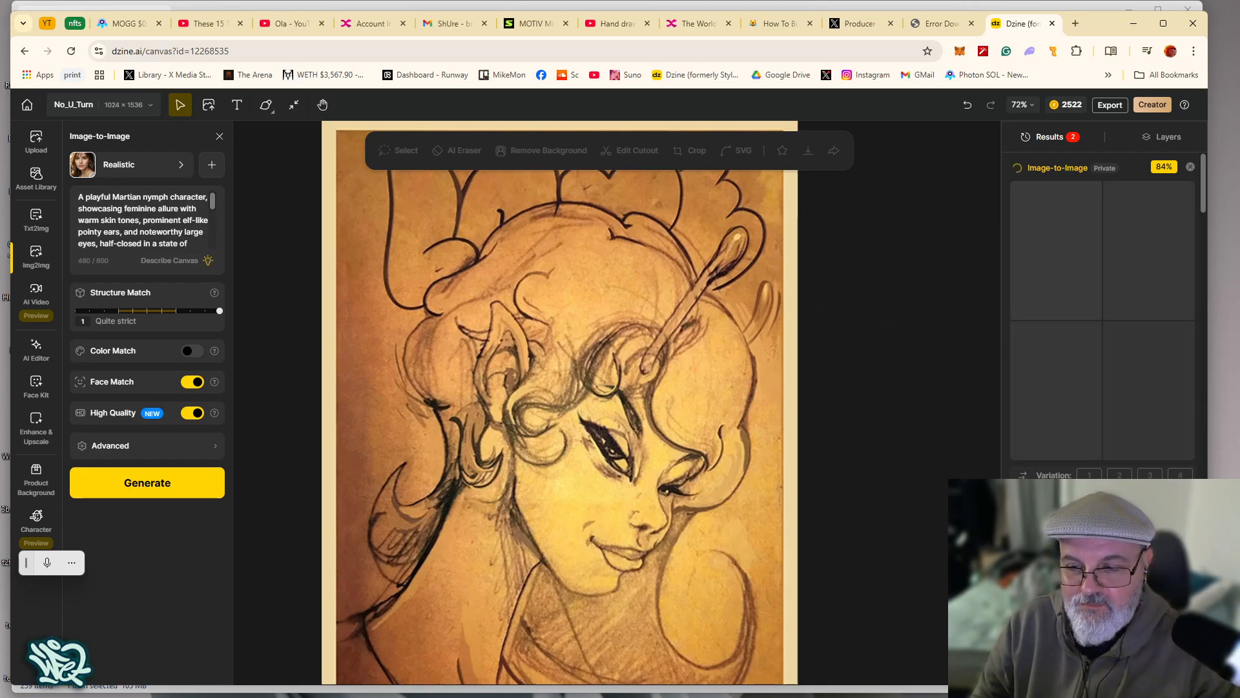
Preview the color-matched Realistic results and check the newest result set above them
scroll(1054, 362, down, 3)
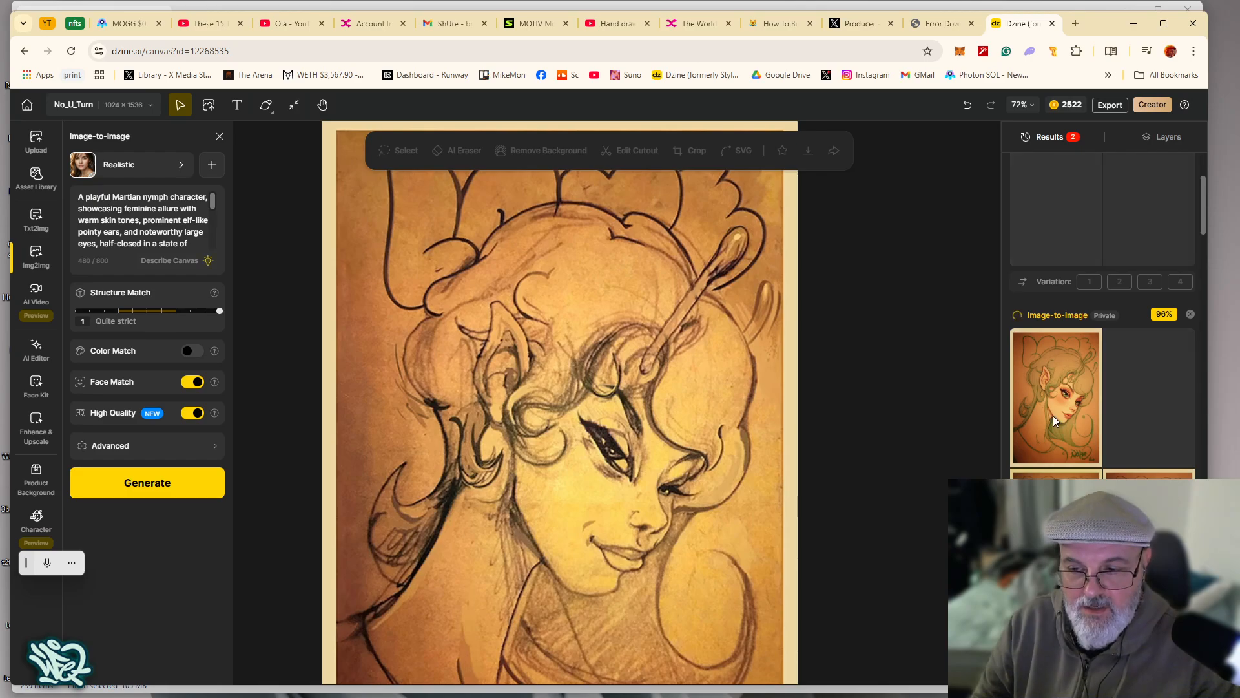
mouse_move(1074, 437)
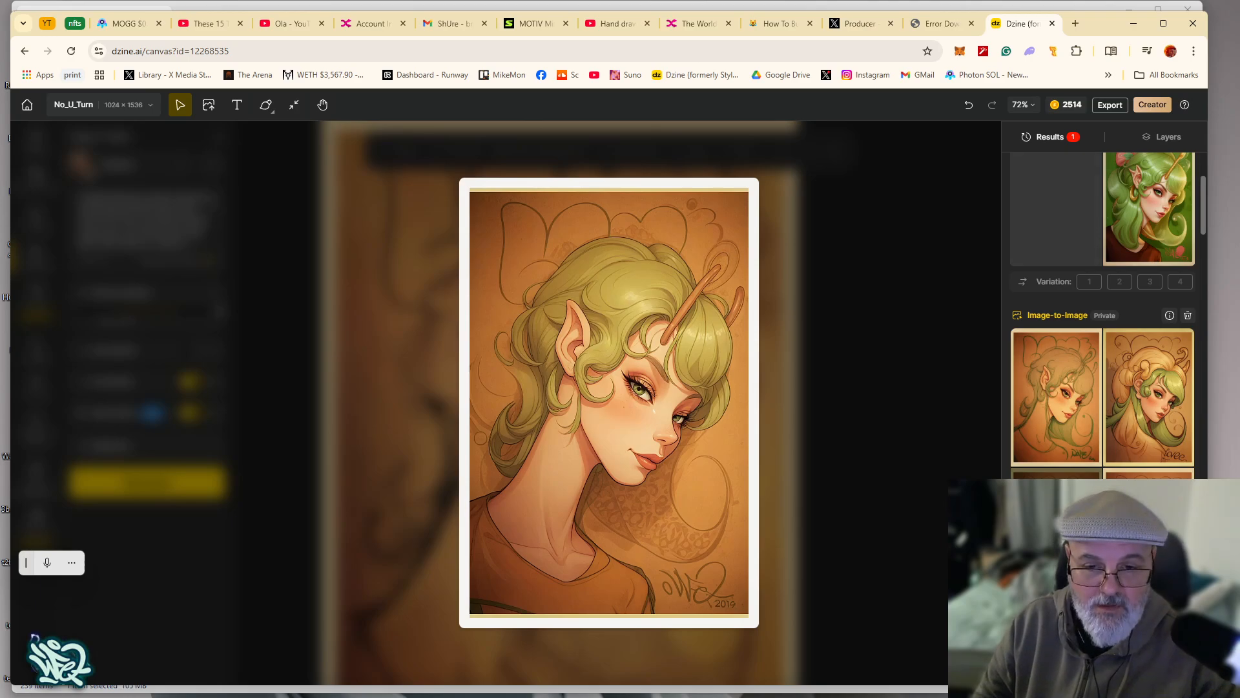
scroll(1074, 441, up, 3)
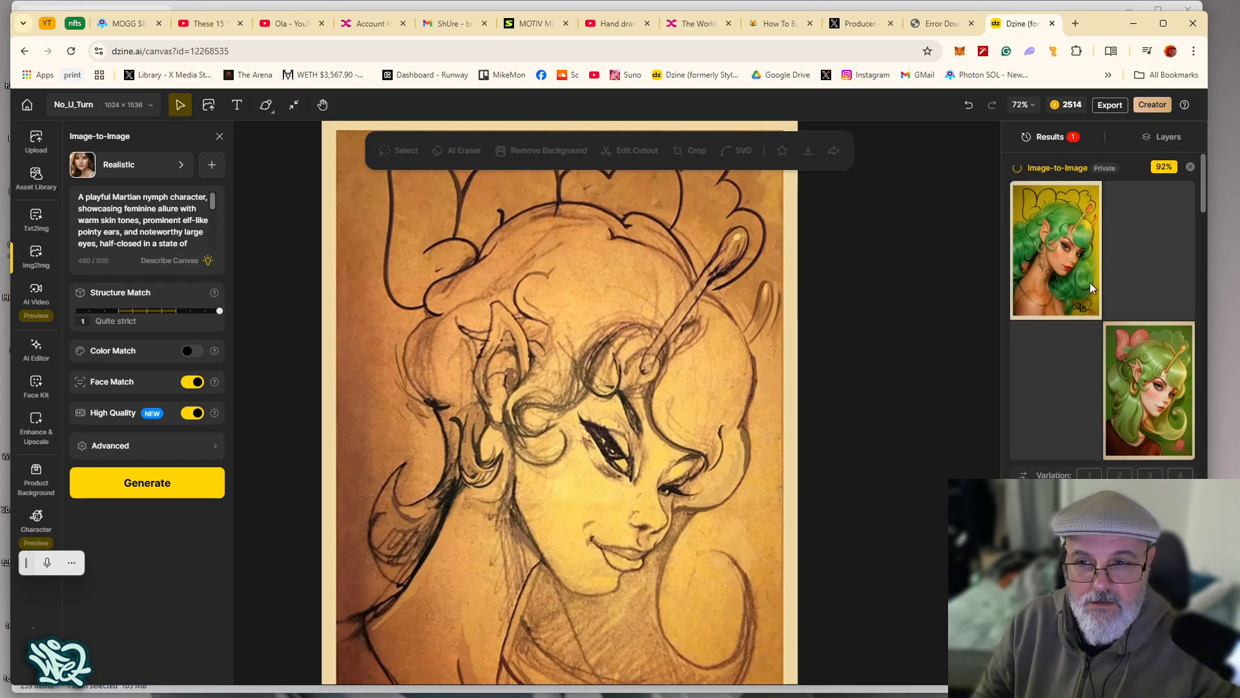
Change the Image-to-Image style to No Style v2 from the full style collection
click(104, 165)
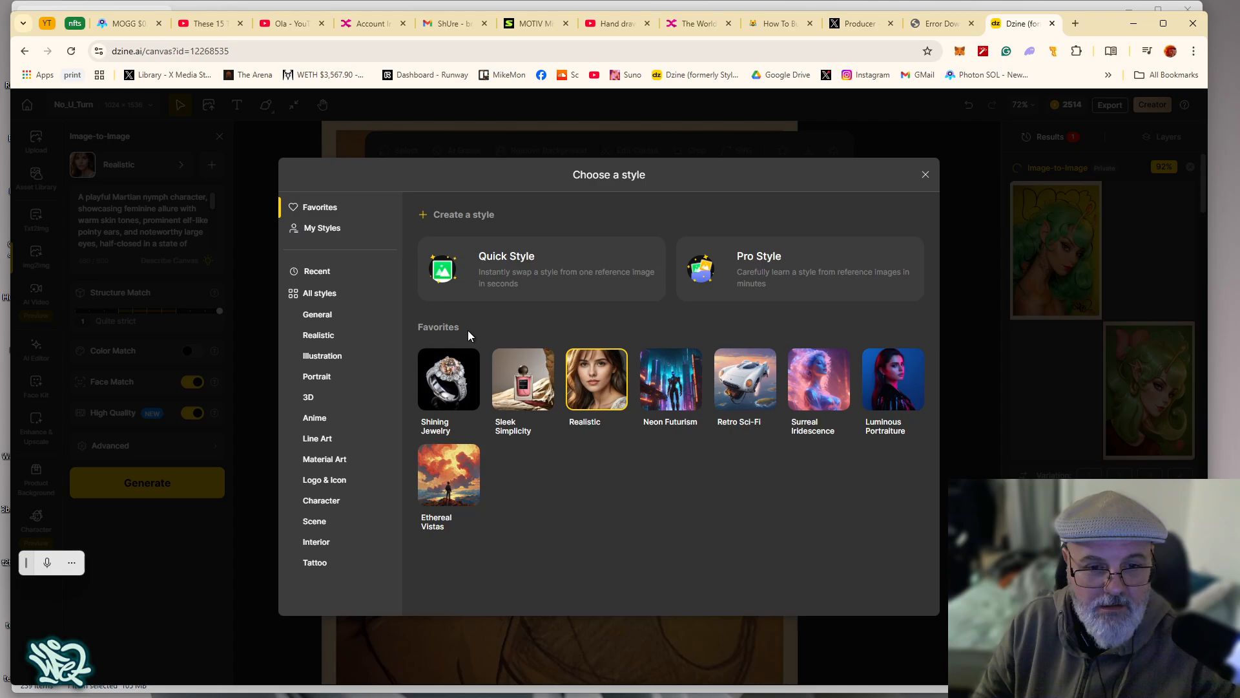
click(320, 271)
click(328, 294)
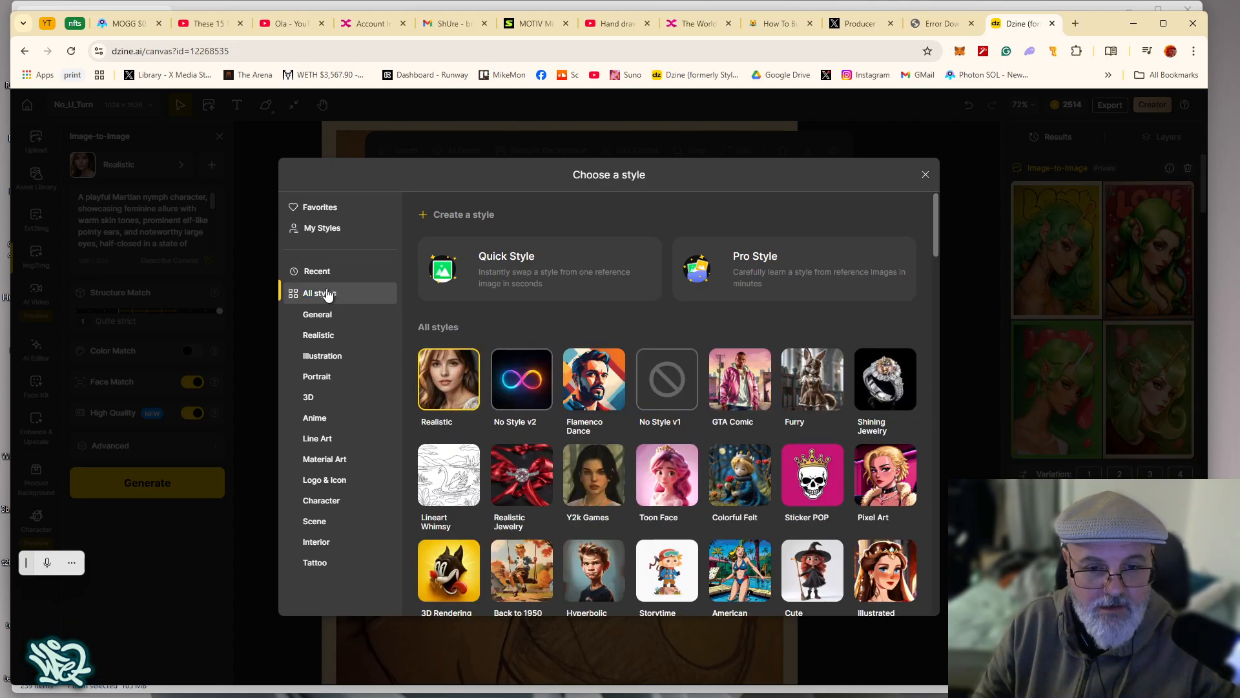
click(522, 388)
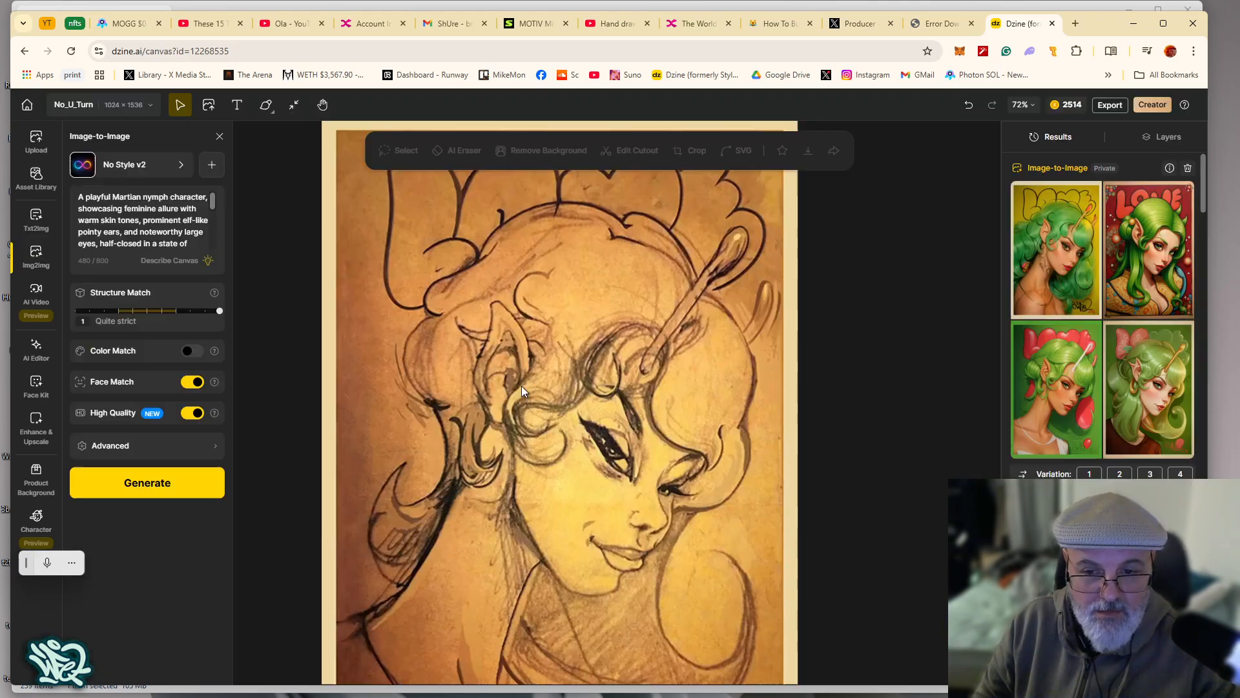
Switch the Image-to-Image style to Luminous Grace from the full style collection and generate a version of the sketch
click(124, 170)
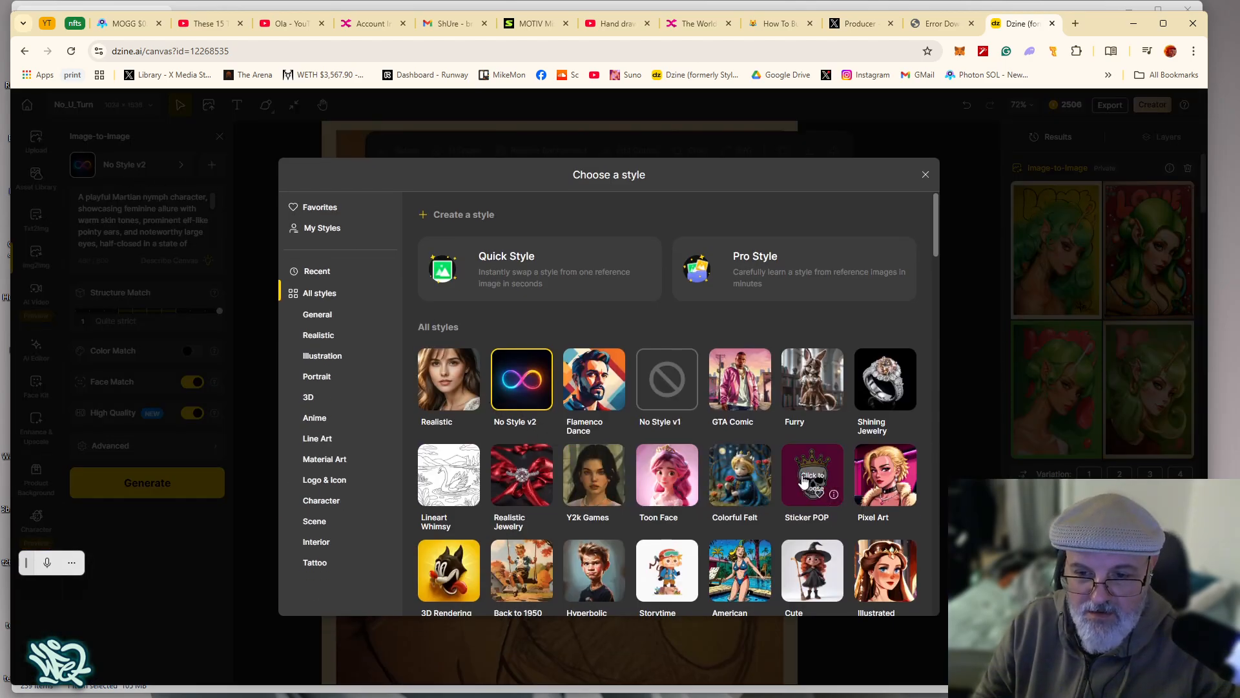
scroll(645, 465, down, 5)
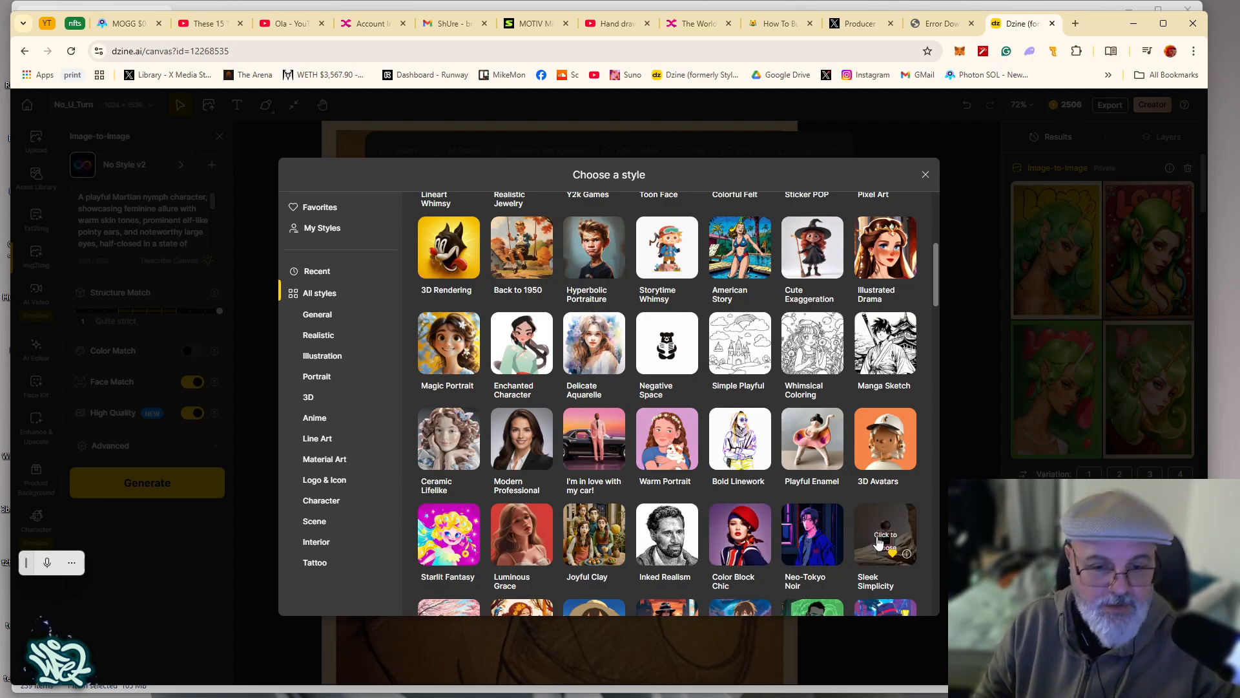
scroll(879, 542, down, 5)
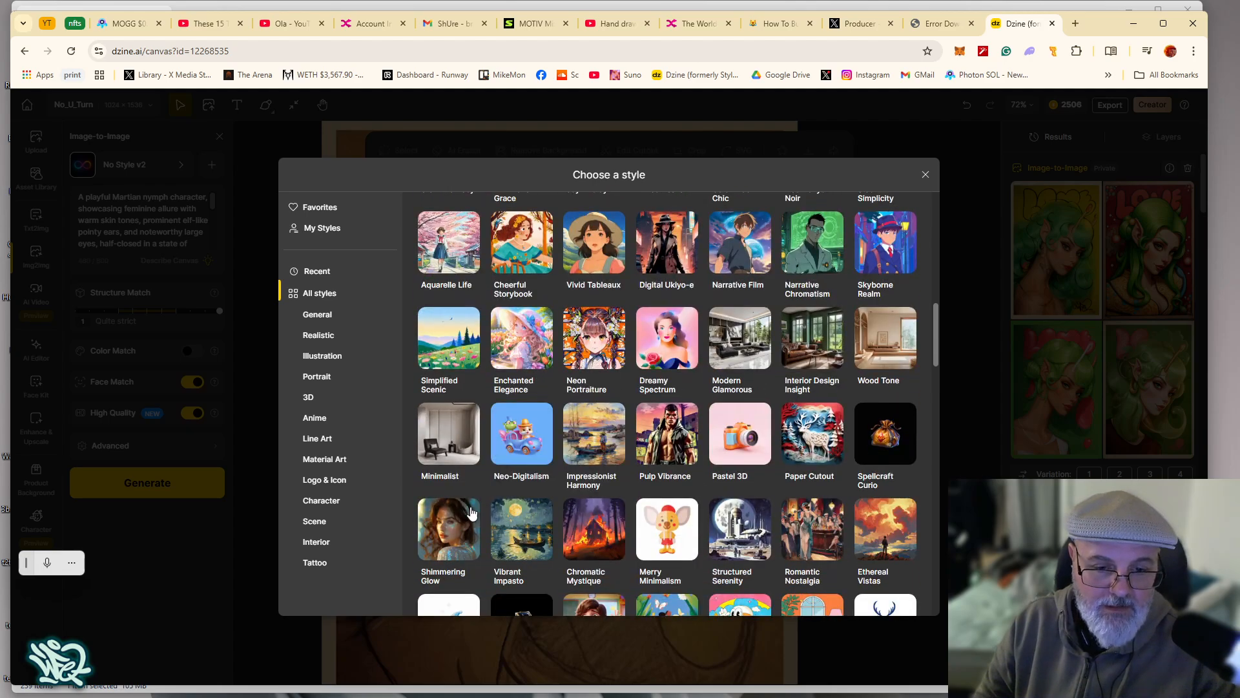
scroll(646, 504, up, 5)
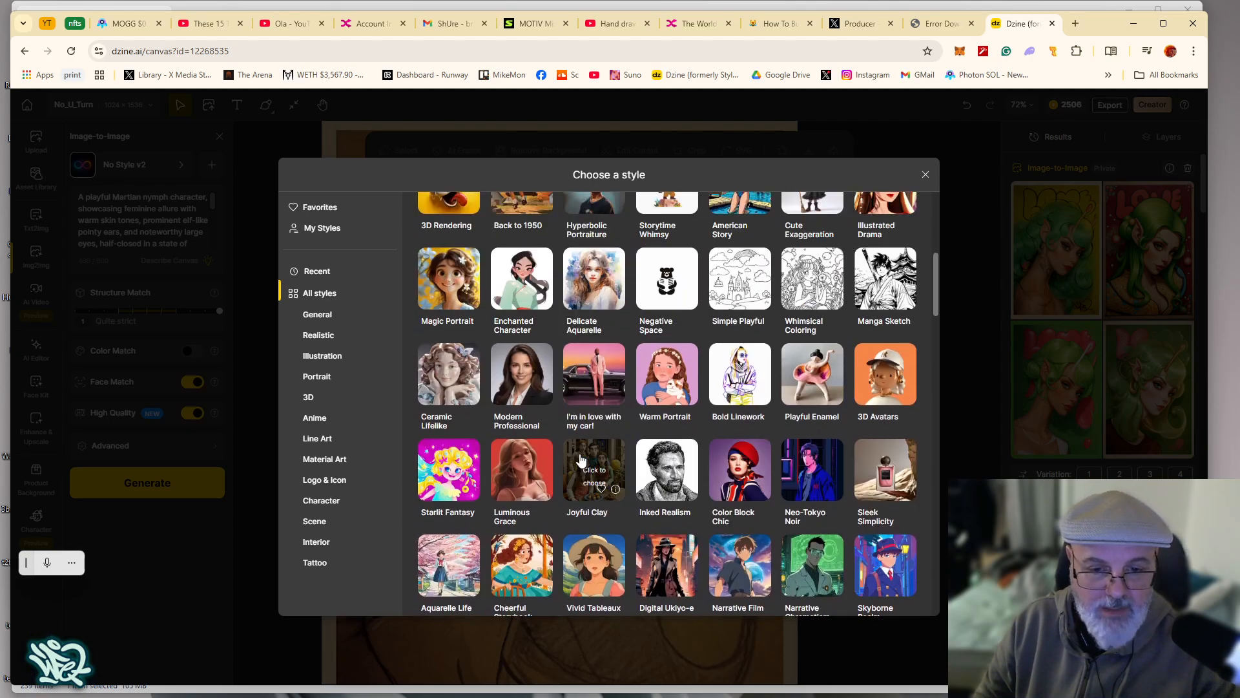
click(508, 463)
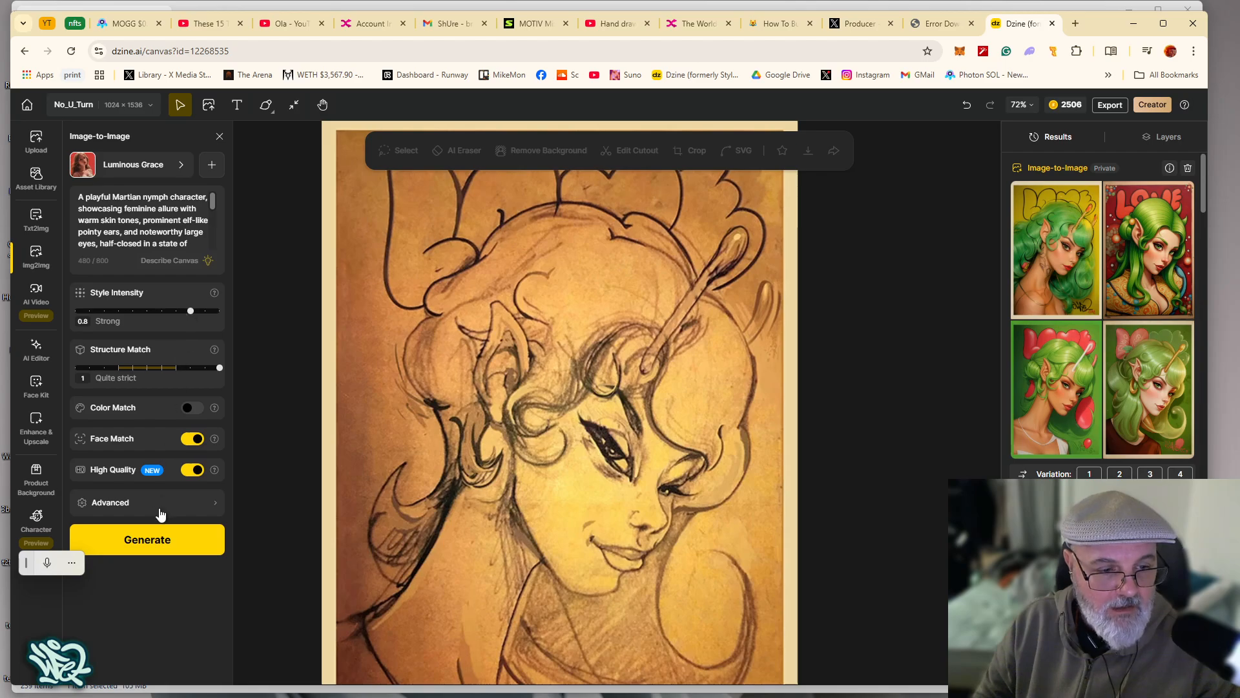
click(144, 535)
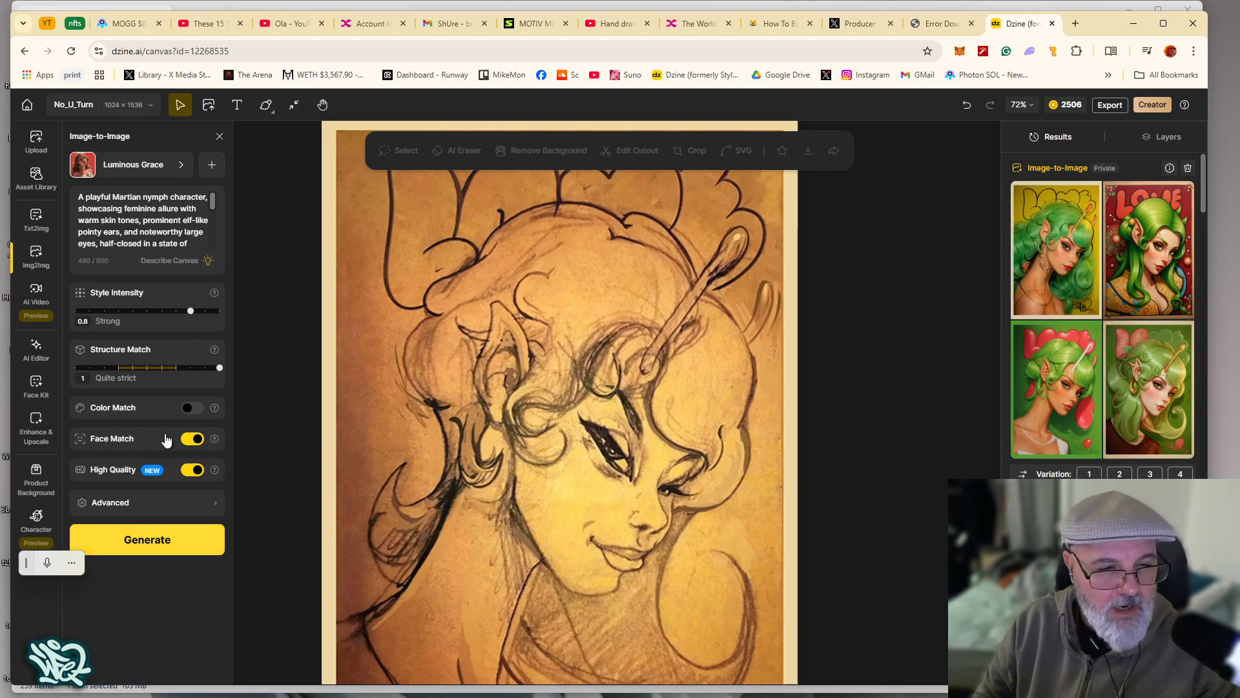
Generate a Magic Portrait version of the sketch with Style Intensity 0.7 and Structure Match 0.9
click(129, 163)
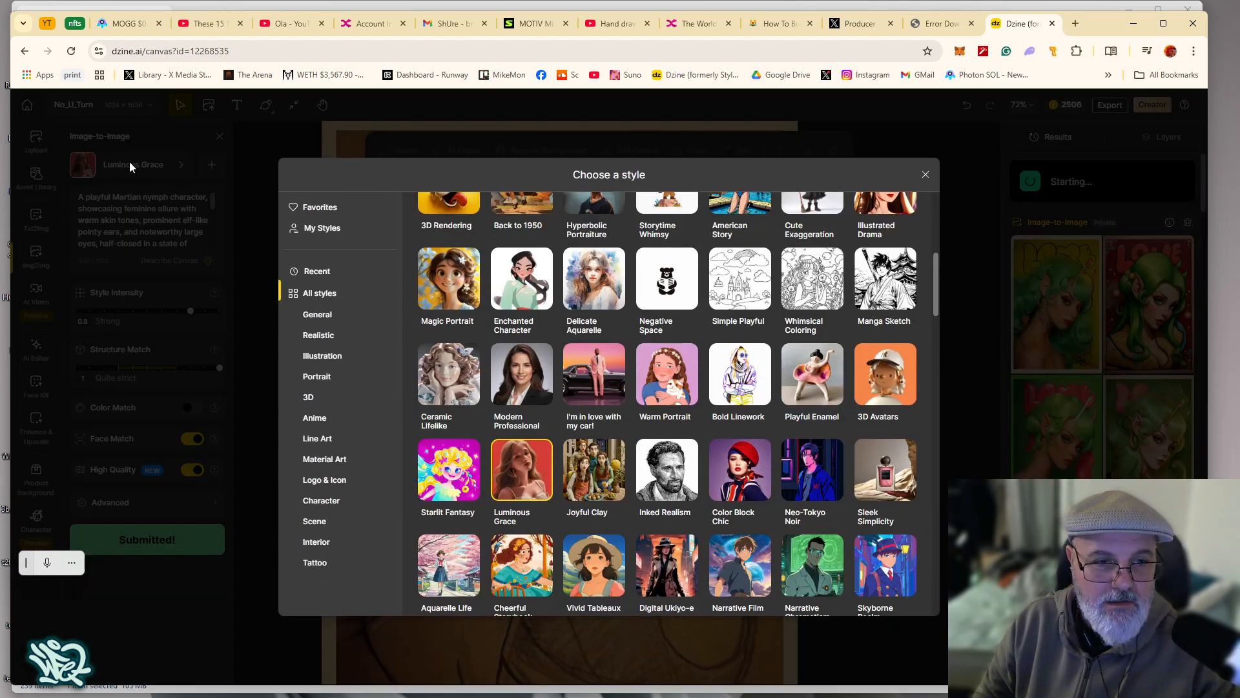
scroll(473, 375, up, 1)
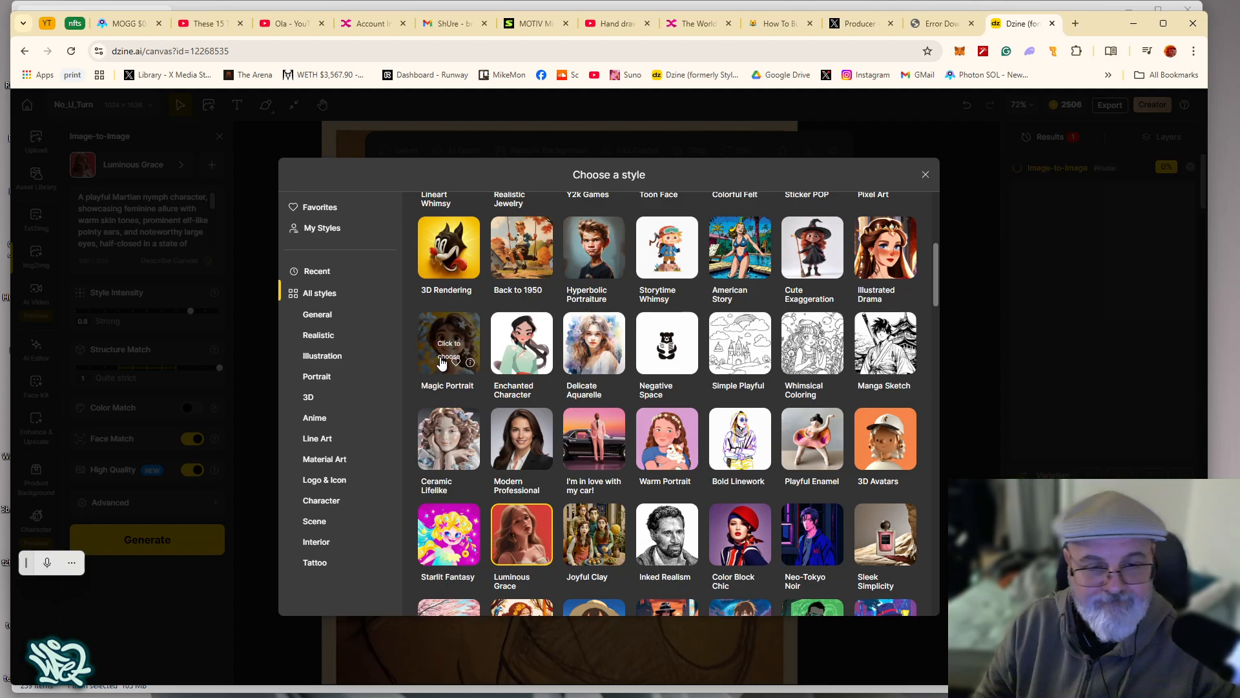
click(441, 358)
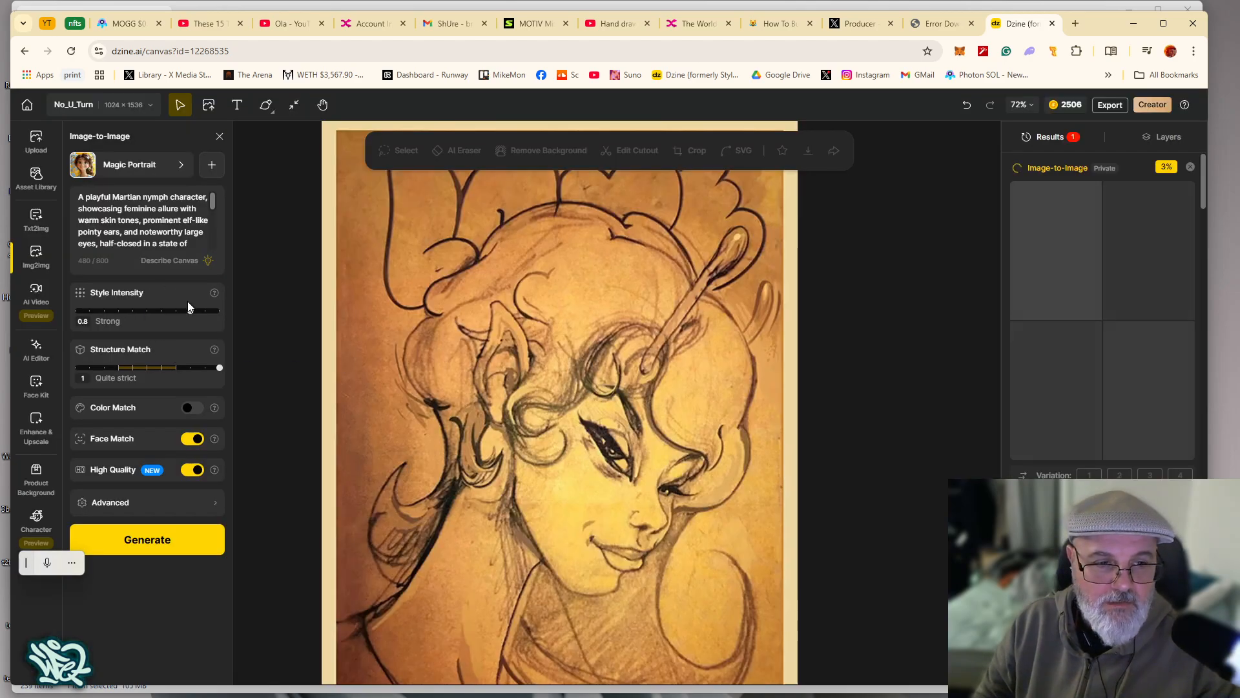
drag(188, 312, 176, 312)
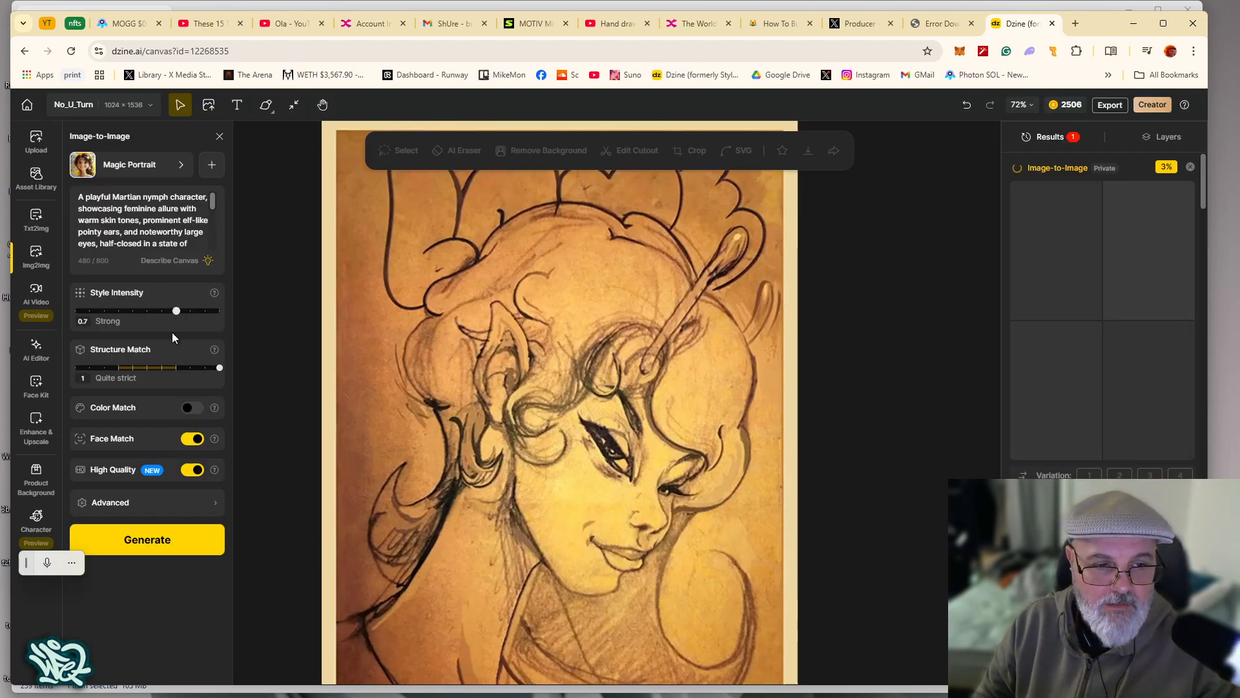
click(205, 367)
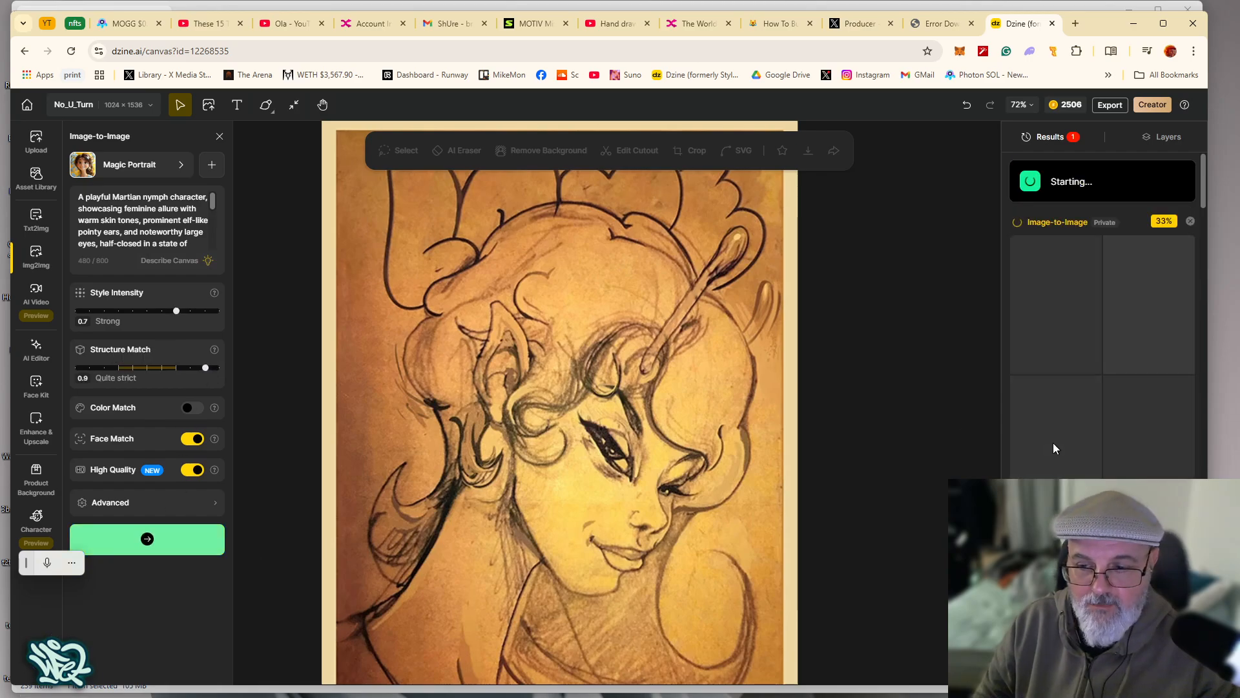
Place the generated green-haired portrait with red balloon letters on a green background onto the canvas
scroll(1052, 443, down, 4)
mouse_move(1051, 430)
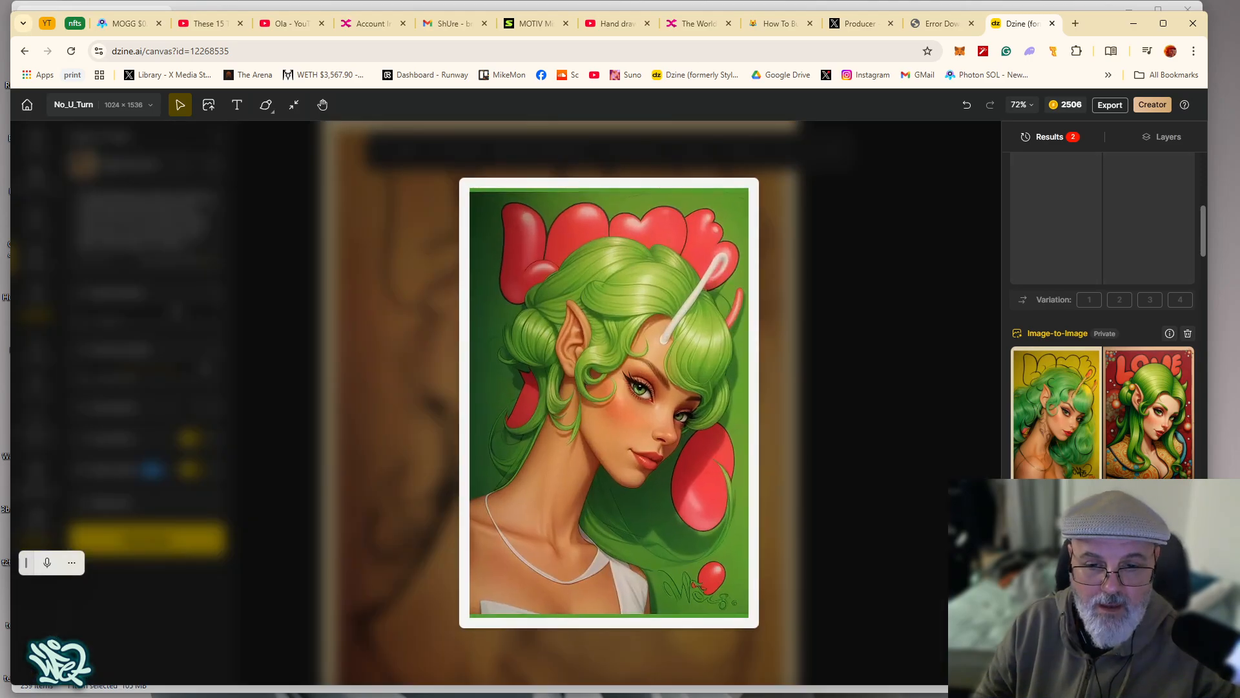
double_click(1056, 543)
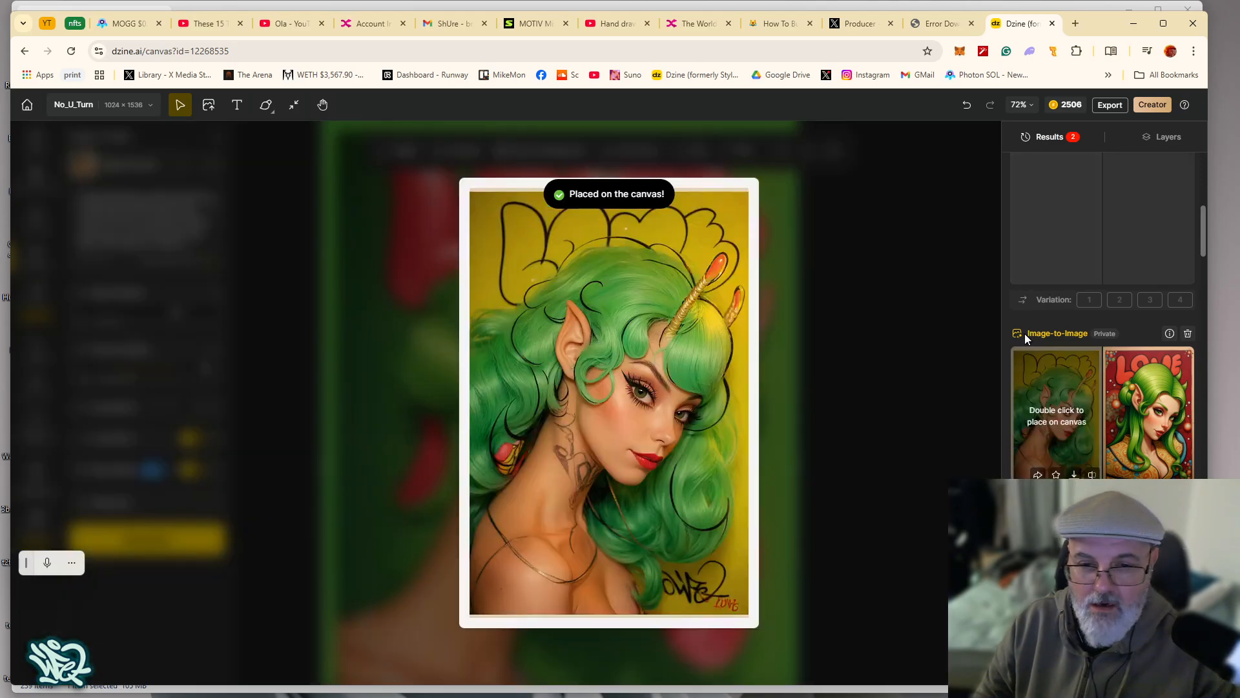
Compare the placed portrait with the original sketch by toggling its layer's visibility, and examine the earlier version with iridescent bubbles
click(1165, 138)
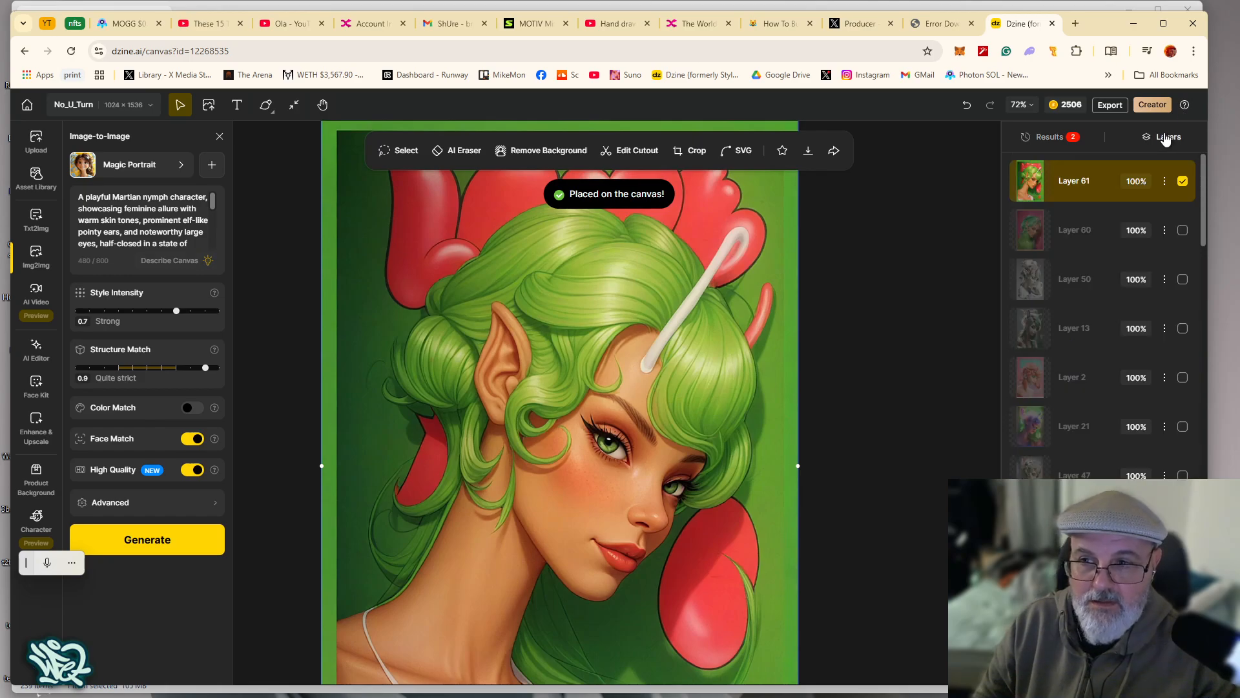
click(1183, 182)
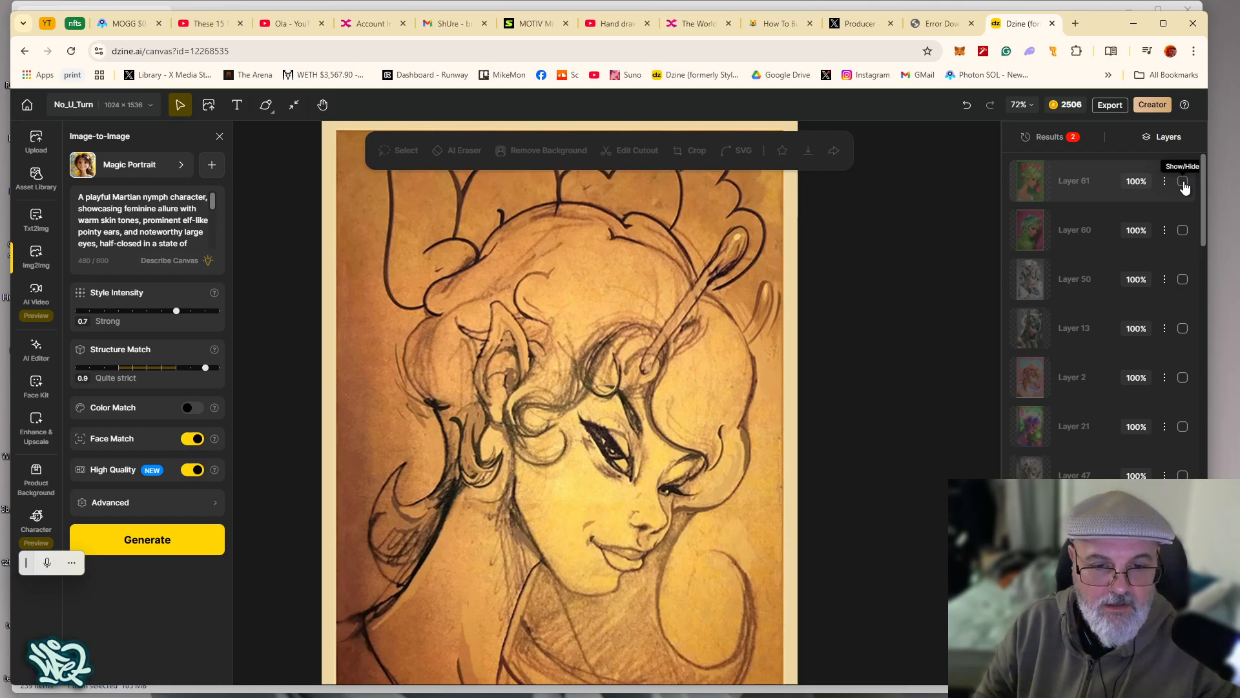
click(1183, 181)
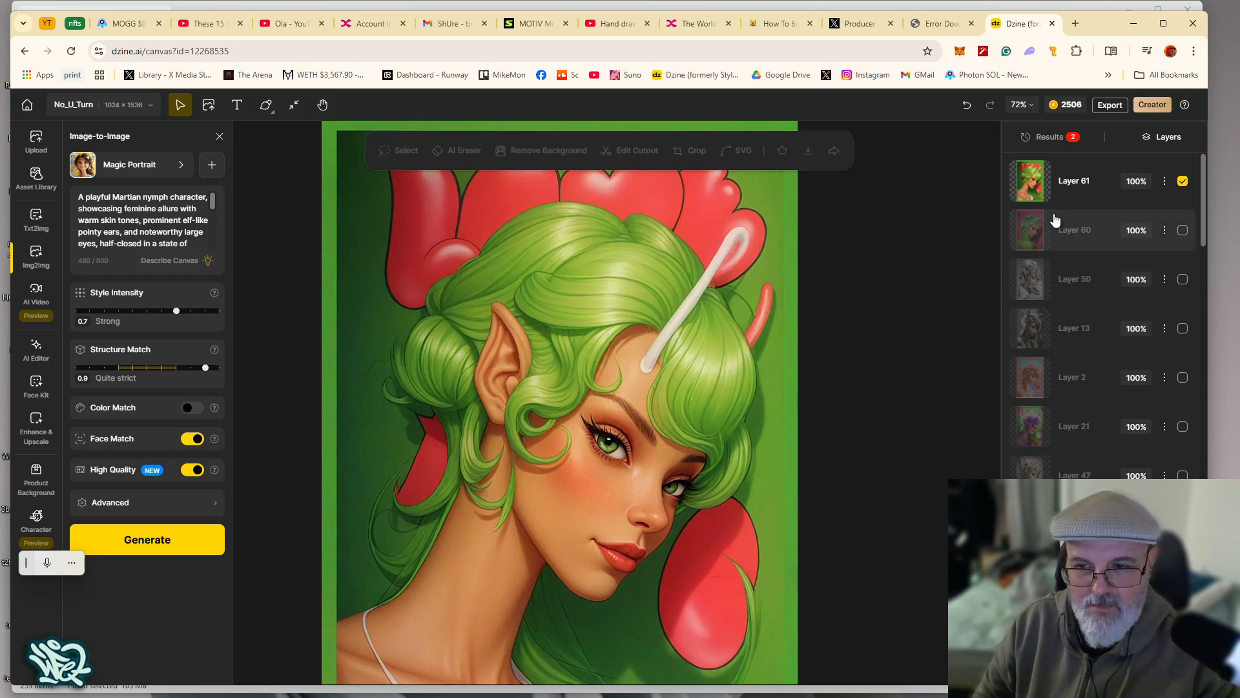
click(1183, 184)
click(1183, 182)
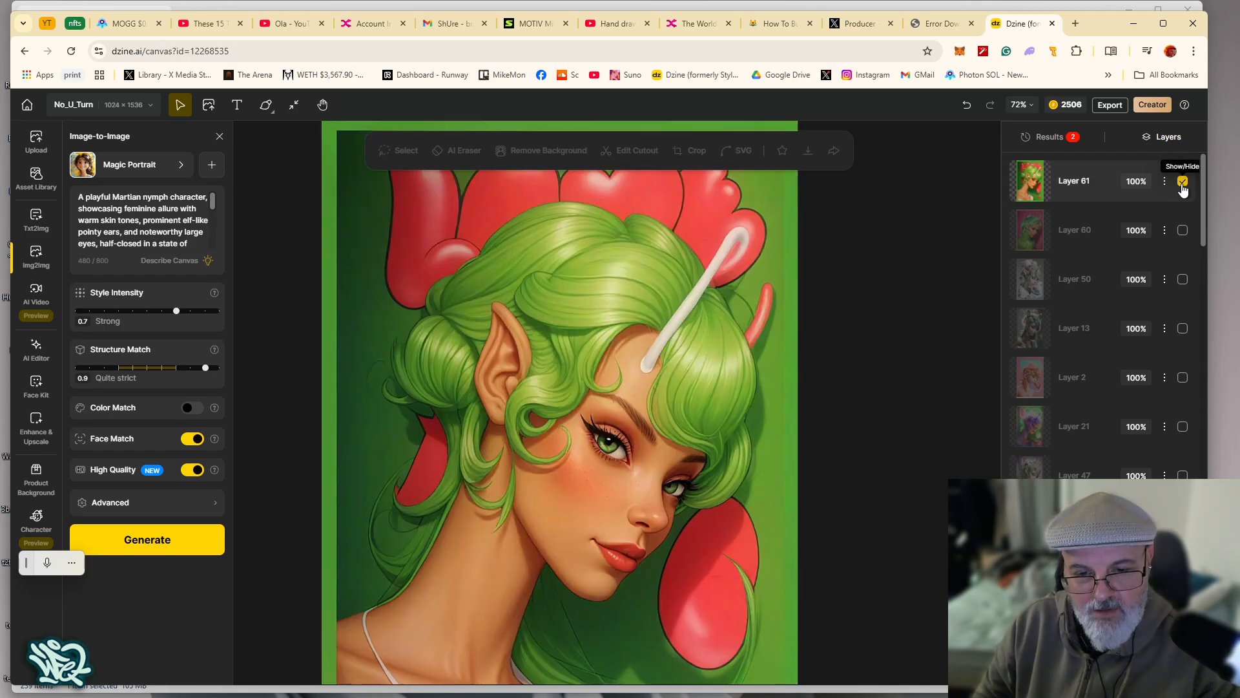
click(1183, 183)
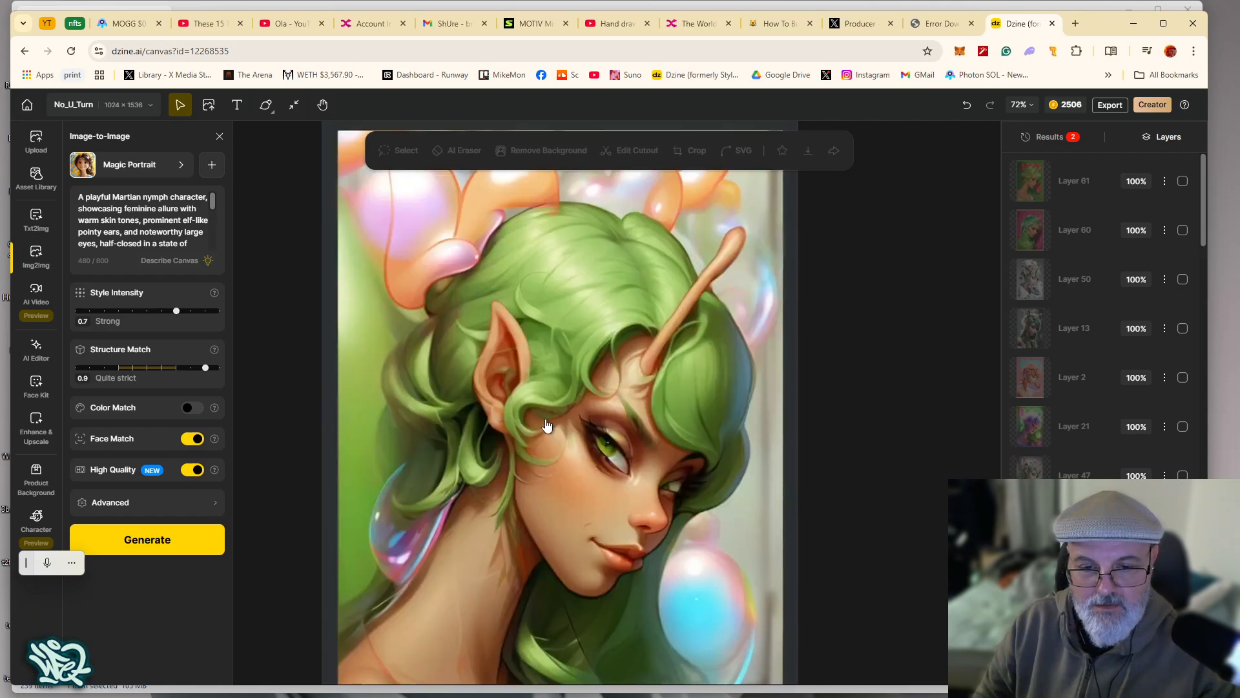
scroll(606, 437, down, 2)
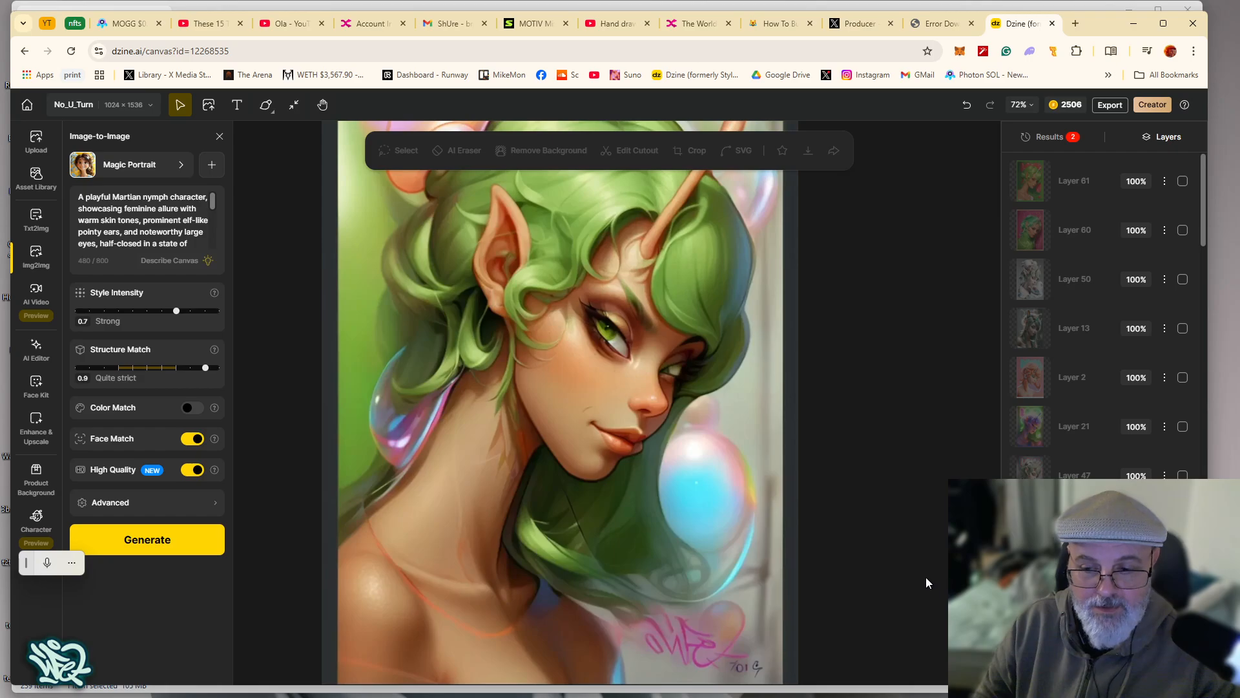
scroll(1098, 317, down, 2)
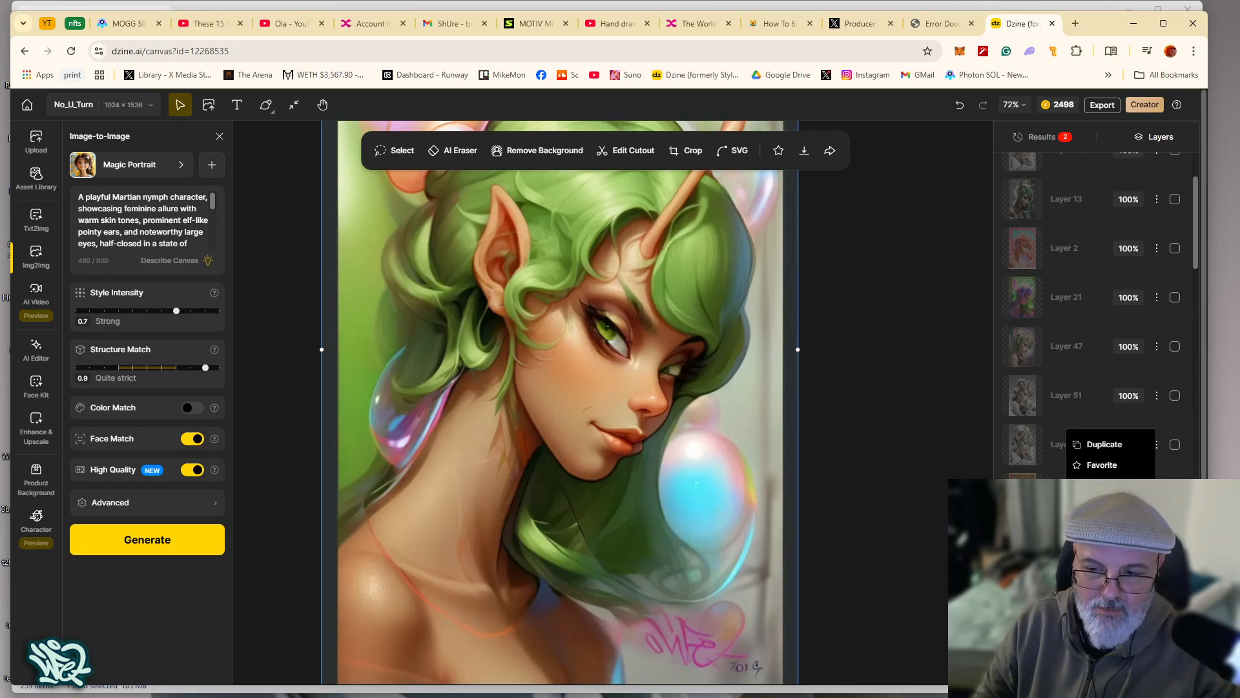
Find the earlier balloon-style and porcelain-style Image-to-Image versions in the results history and preview them enlarged
click(1044, 141)
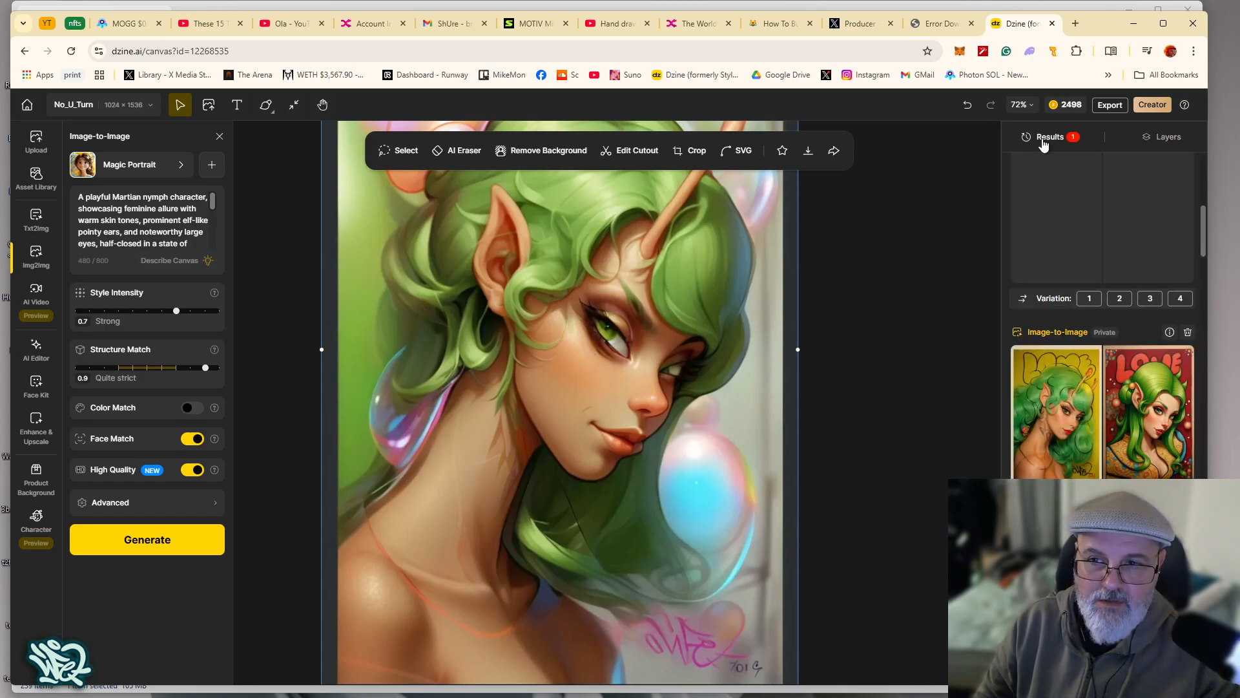
scroll(1188, 375, down, 5)
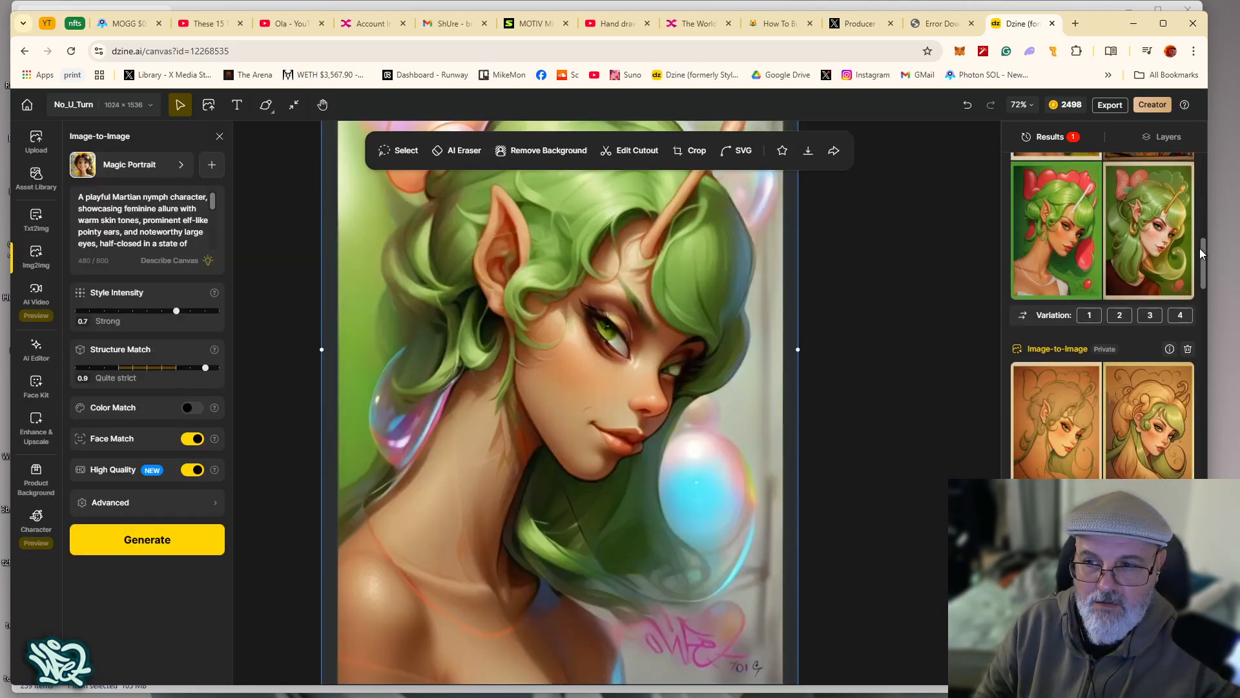
drag(1200, 250, 1204, 562)
drag(1202, 504, 1202, 491)
mouse_move(1062, 365)
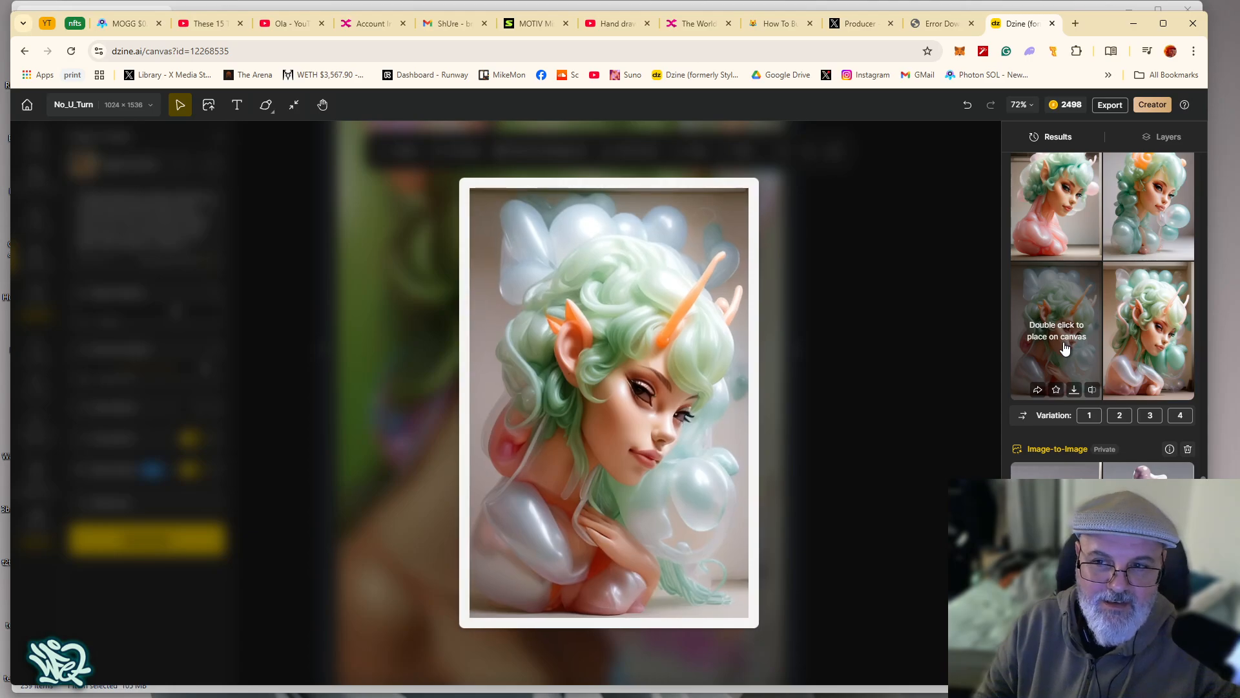
mouse_move(1114, 348)
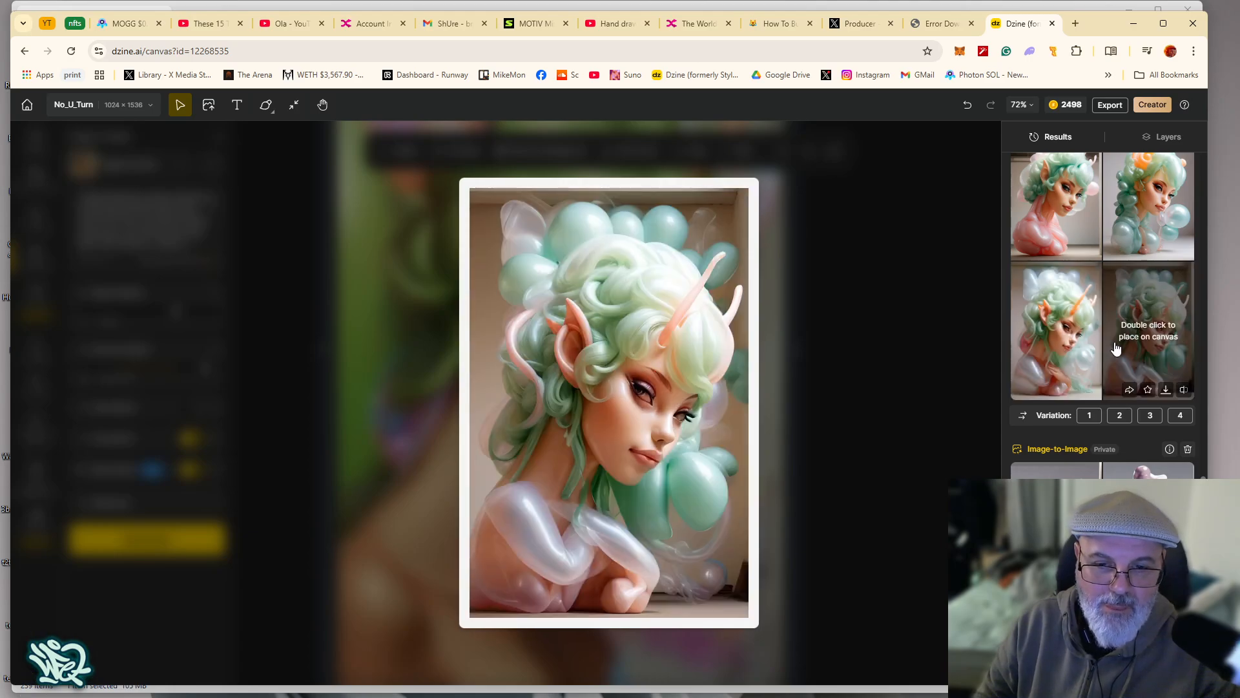
mouse_move(1056, 472)
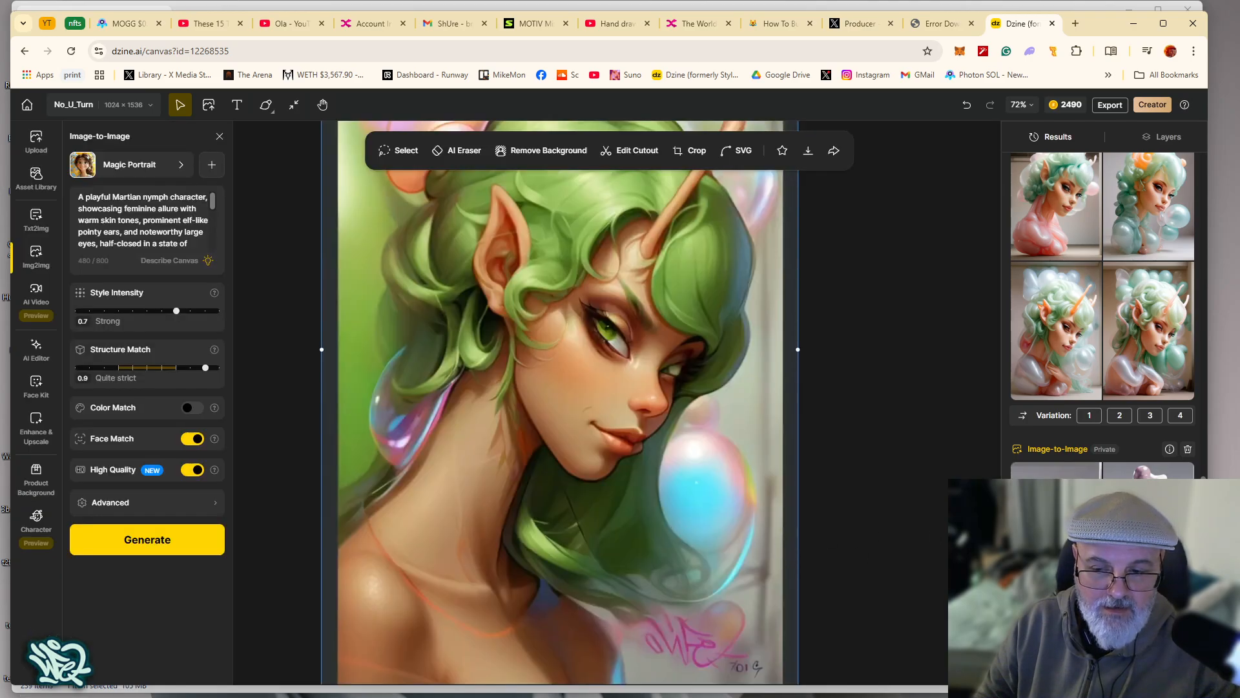
mouse_move(1056, 613)
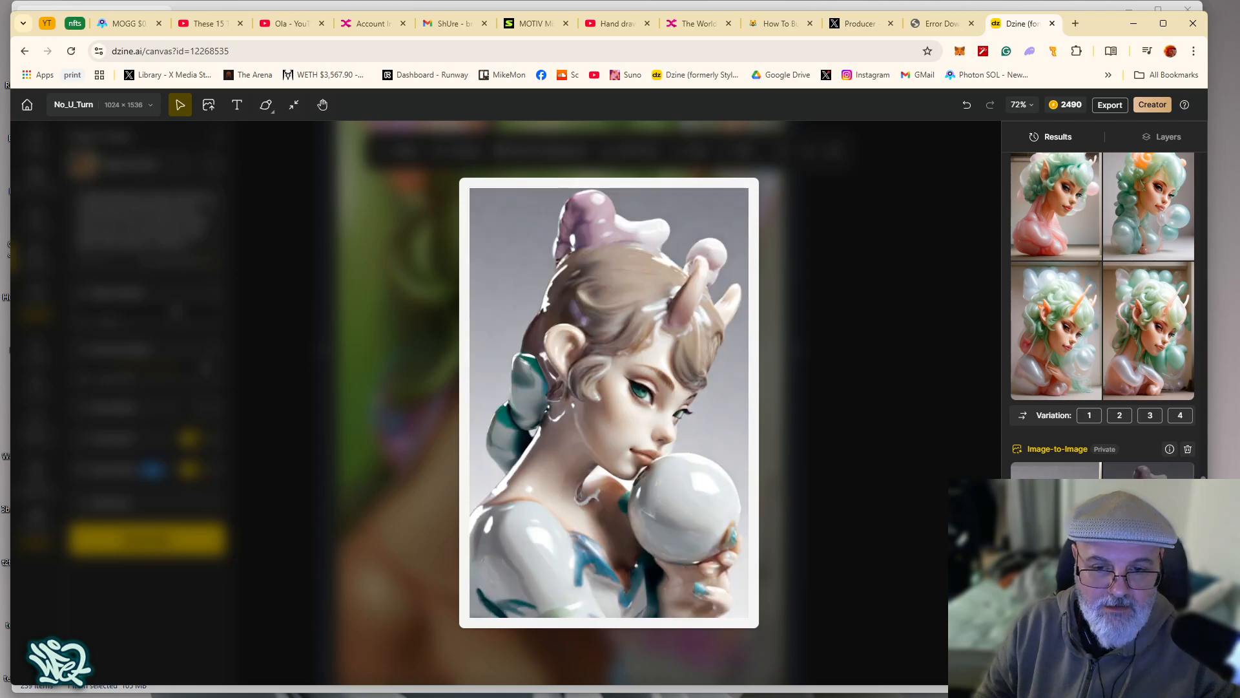
Look through the Local Edit and AI Eraser results and preview the enhanced porcelain elf bust
scroll(1102, 314, down, 6)
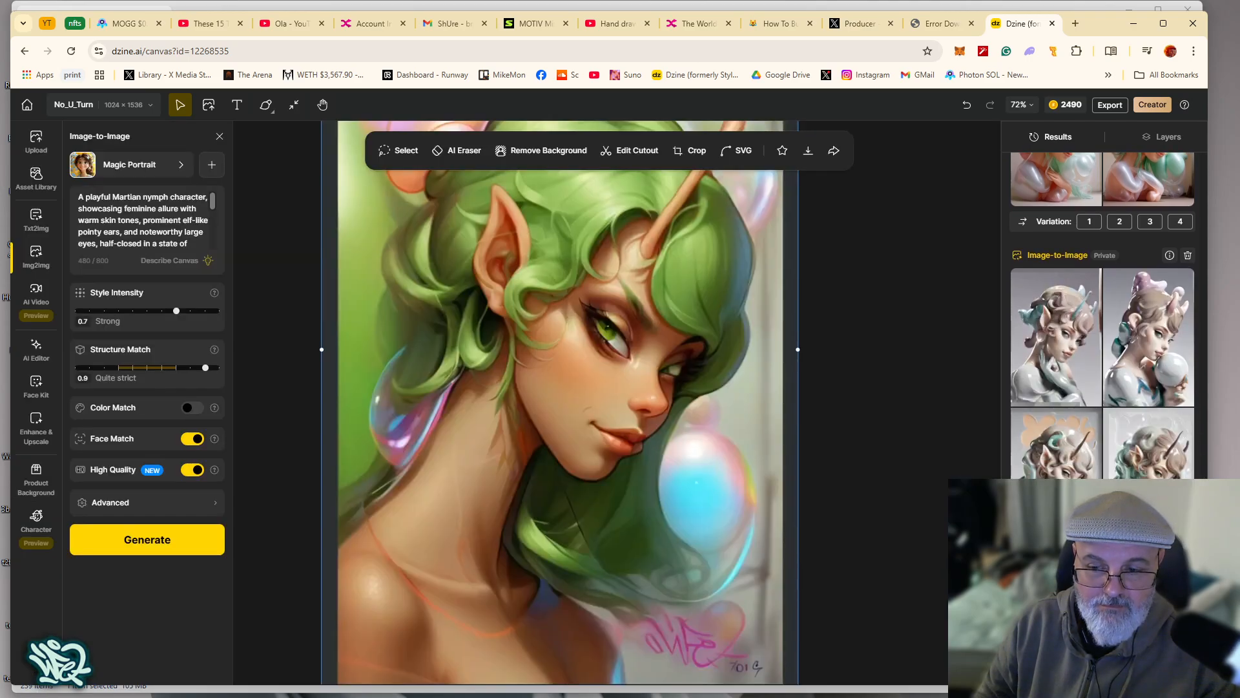
scroll(1103, 314, up, 6)
scroll(1103, 315, up, 12)
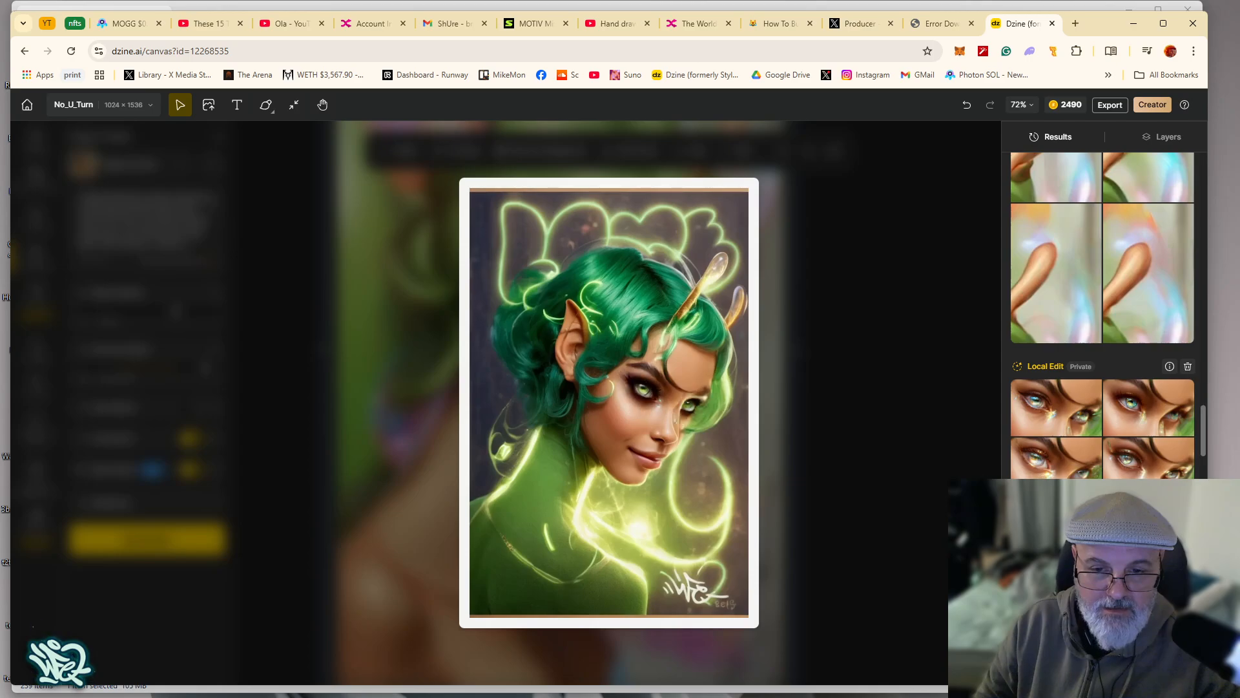
scroll(1103, 315, down, 3)
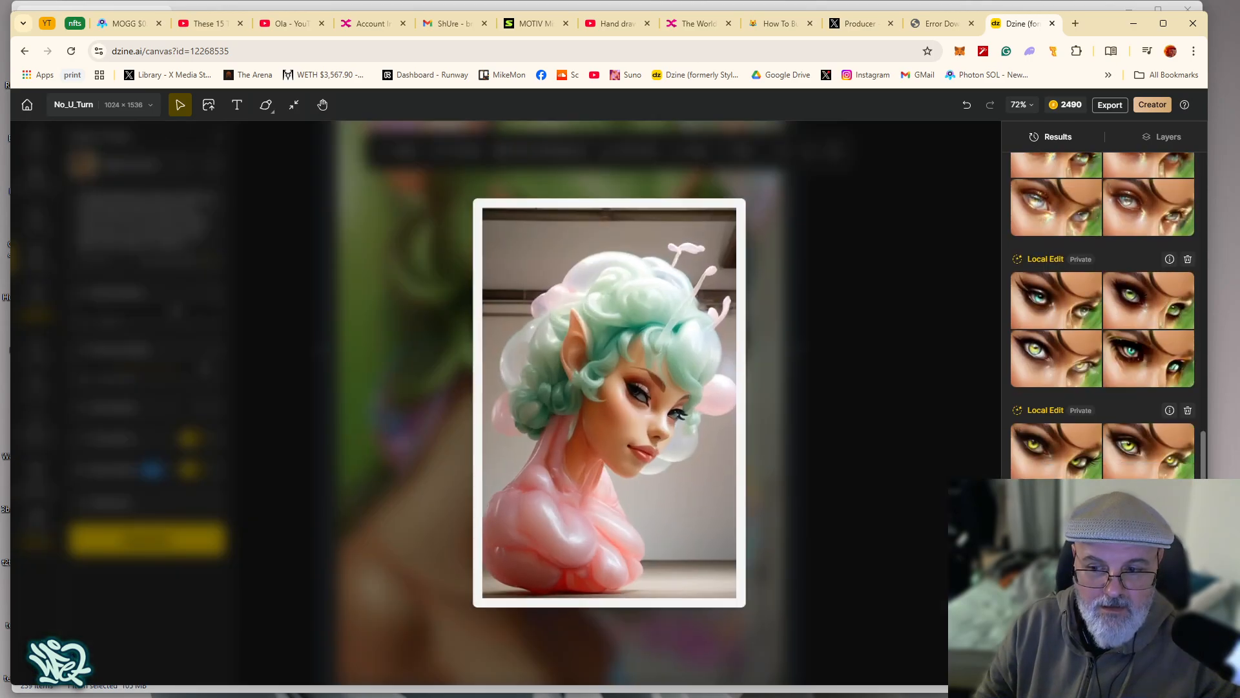
scroll(1057, 420, down, 5)
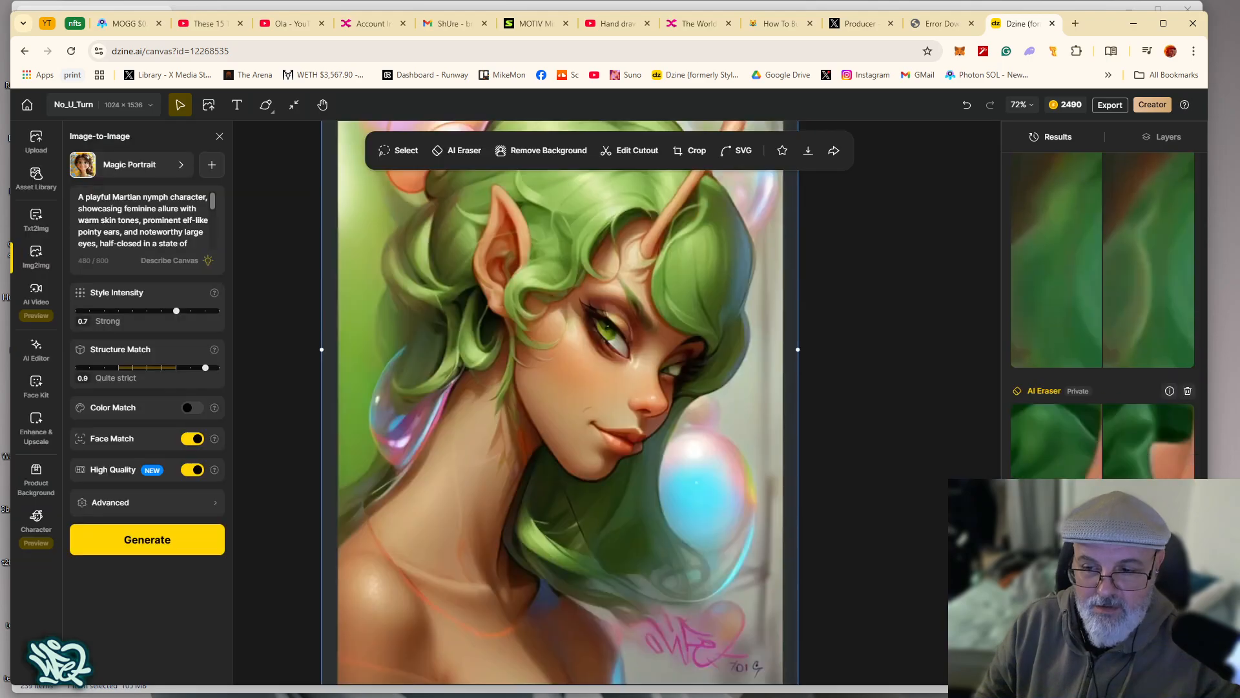
scroll(1080, 420, down, 3)
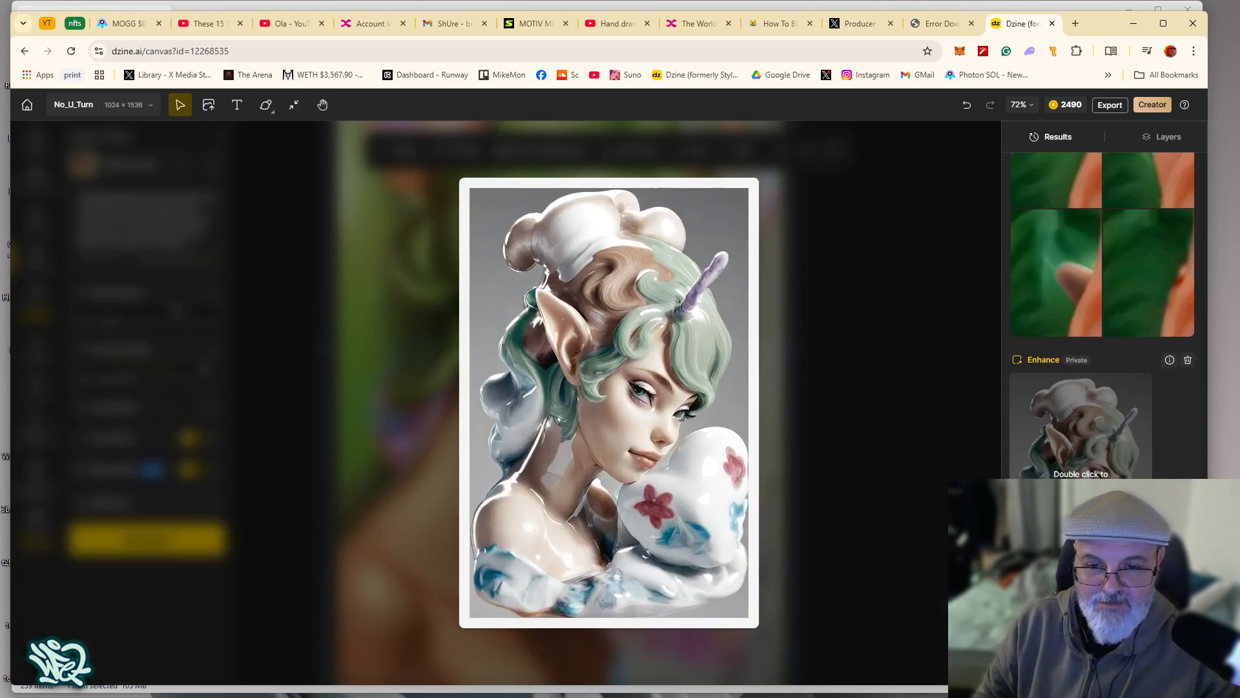
Preview the Image-to-Image results showing the character with cap and goggles, the neon-outlined portrait, and the porcelain elf variations
scroll(1053, 466, down, 3)
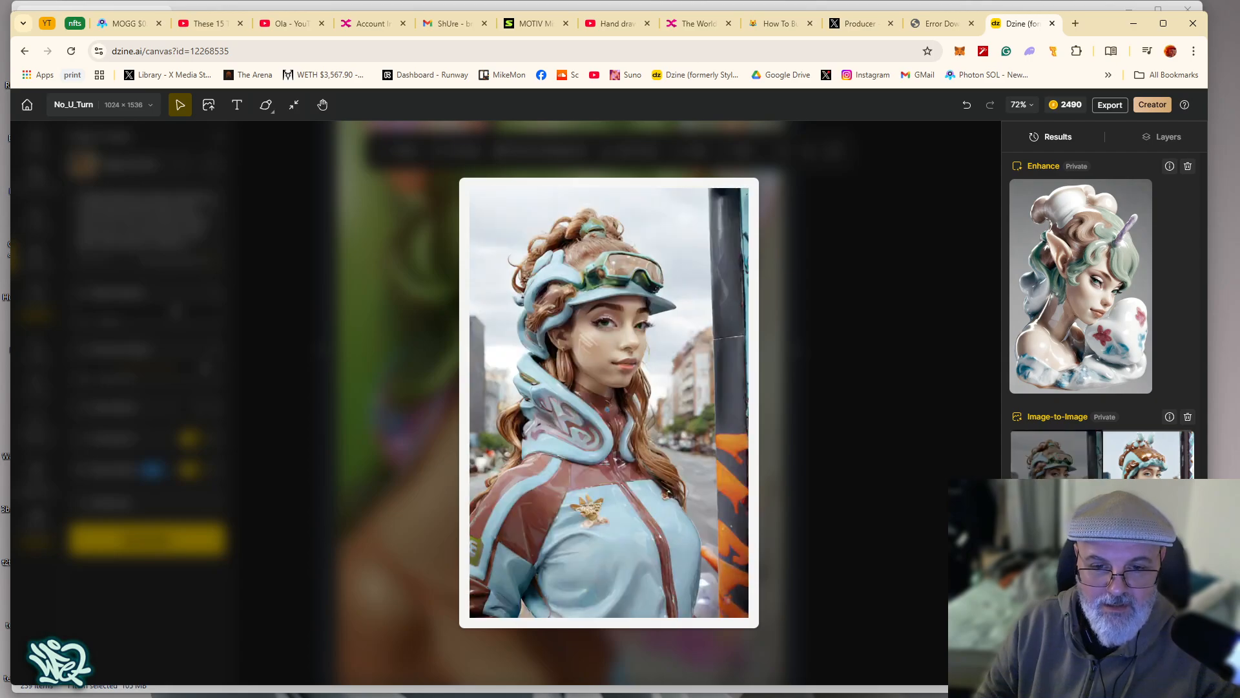
scroll(1098, 388, down, 2)
scroll(1048, 452, down, 4)
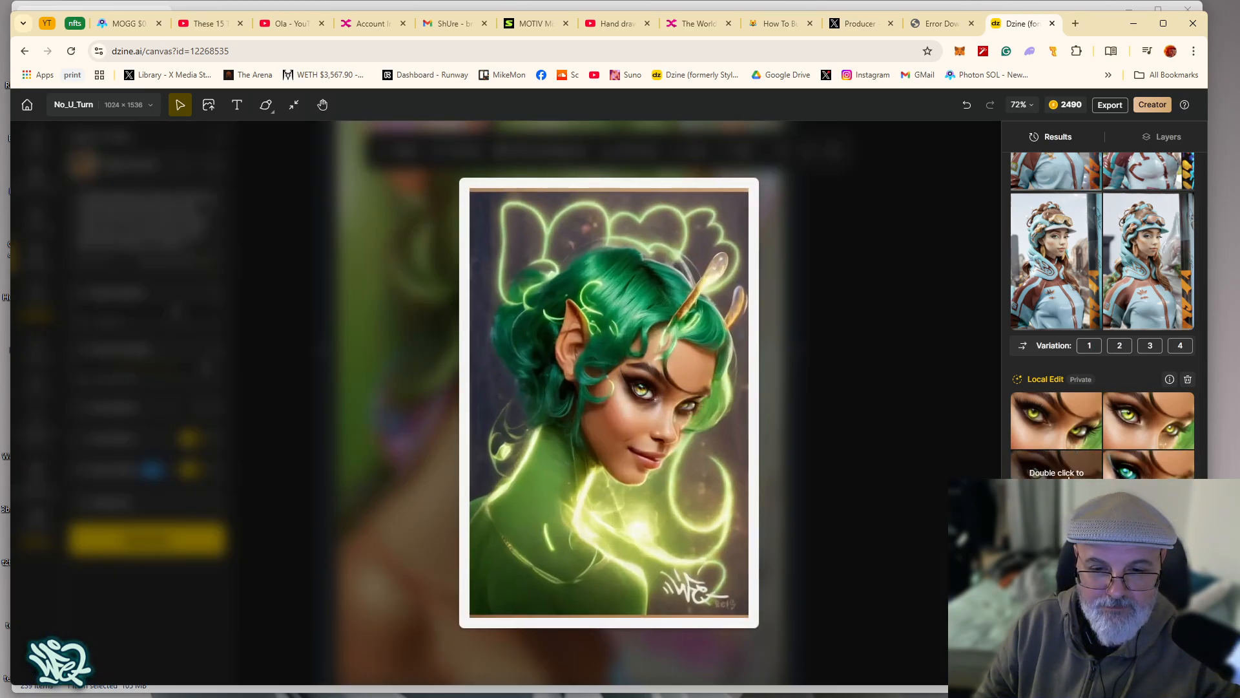
mouse_move(1075, 445)
scroll(1074, 444, down, 5)
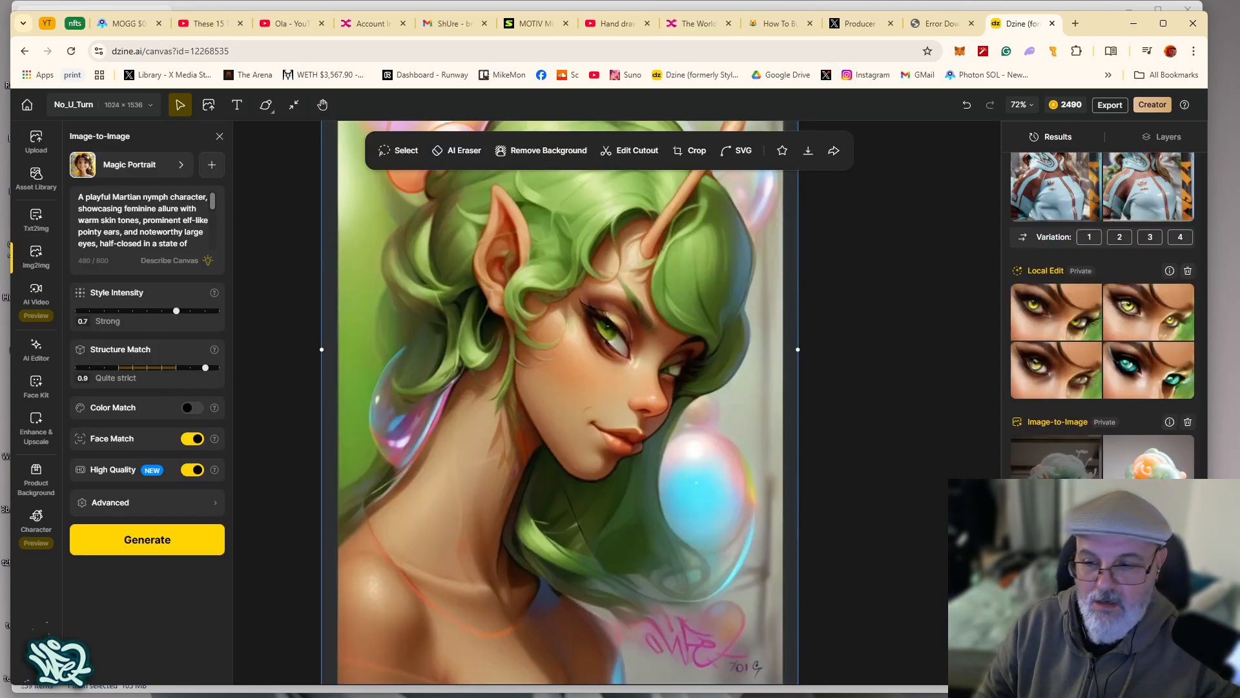
scroll(1103, 315, down, 4)
scroll(1102, 315, up, 1)
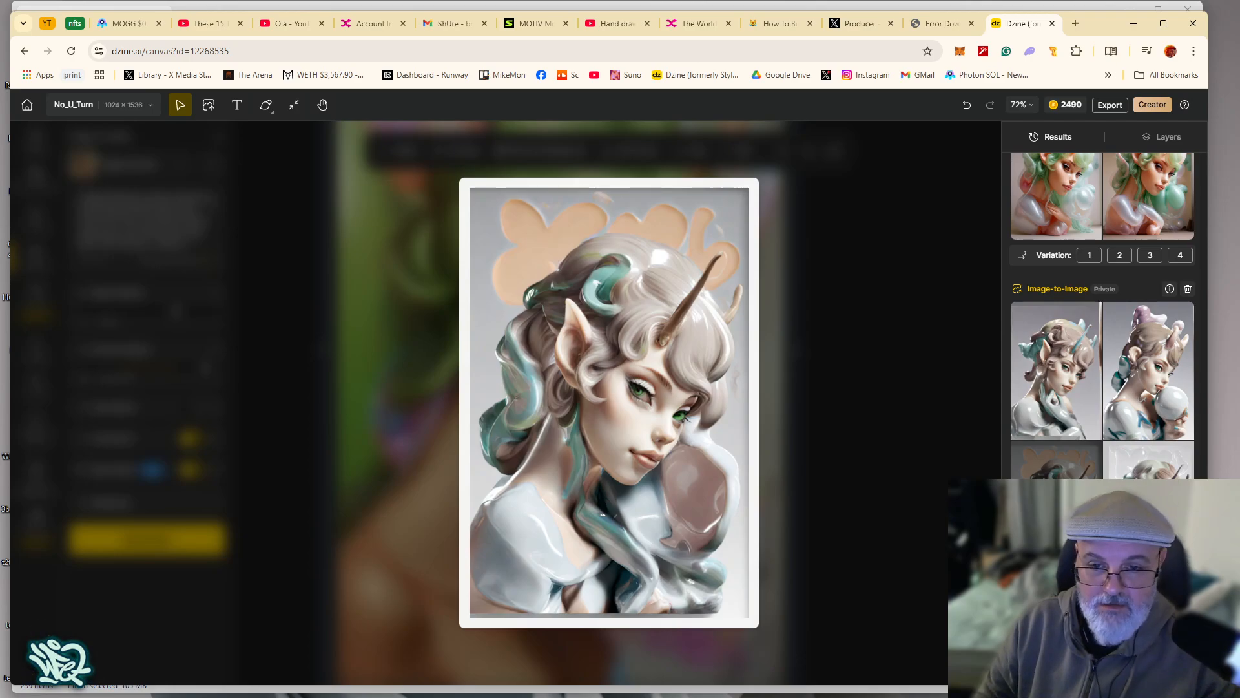
Look through the older results down to the enhanced porcelain bust, and return to the newest Image-to-Image set
scroll(1103, 315, down, 10)
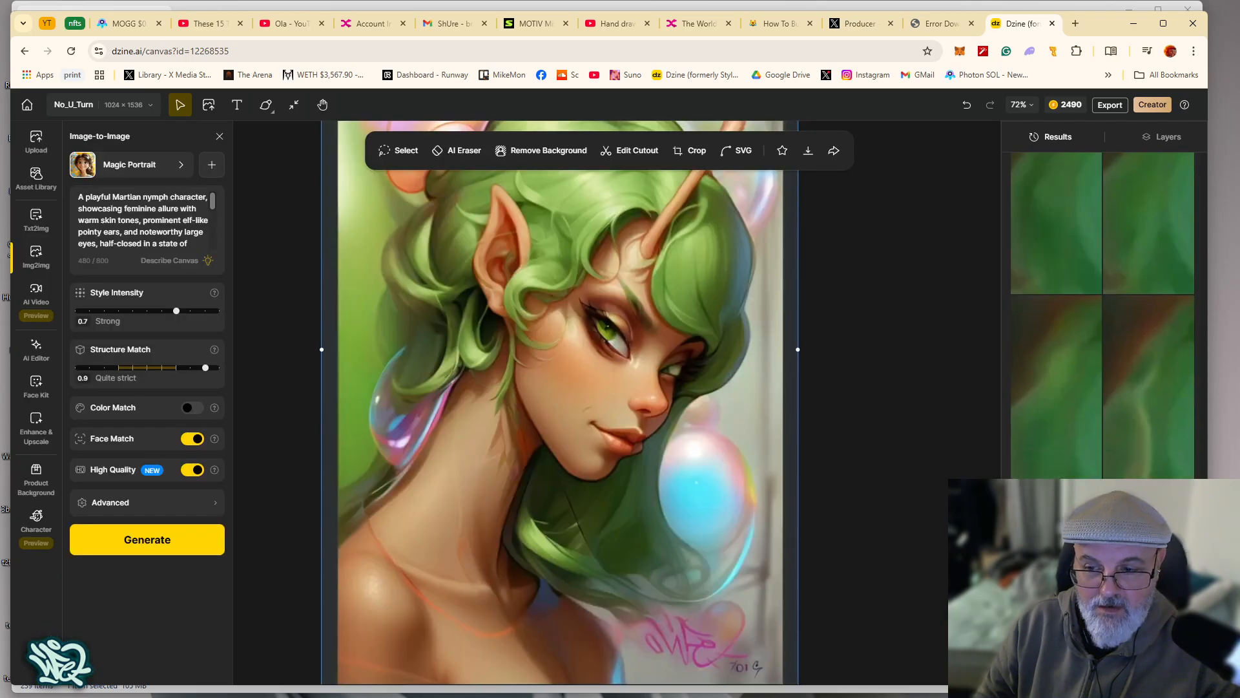
scroll(1038, 362, down, 5)
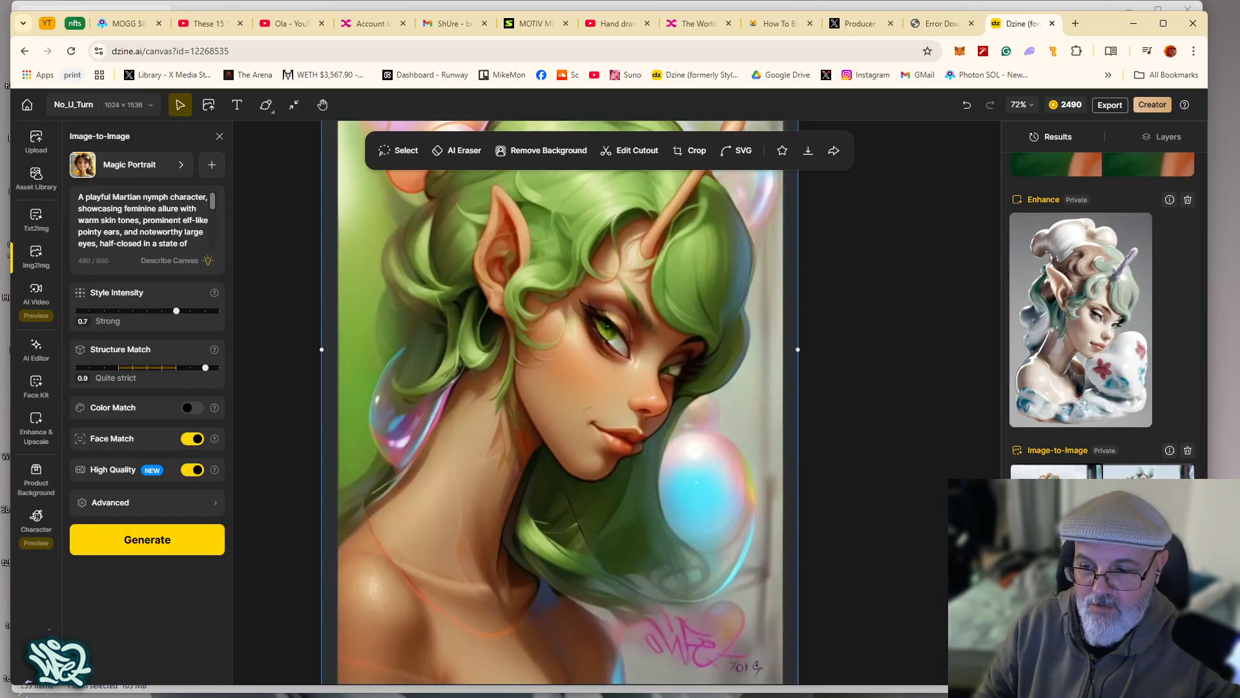
scroll(1156, 214, up, 10)
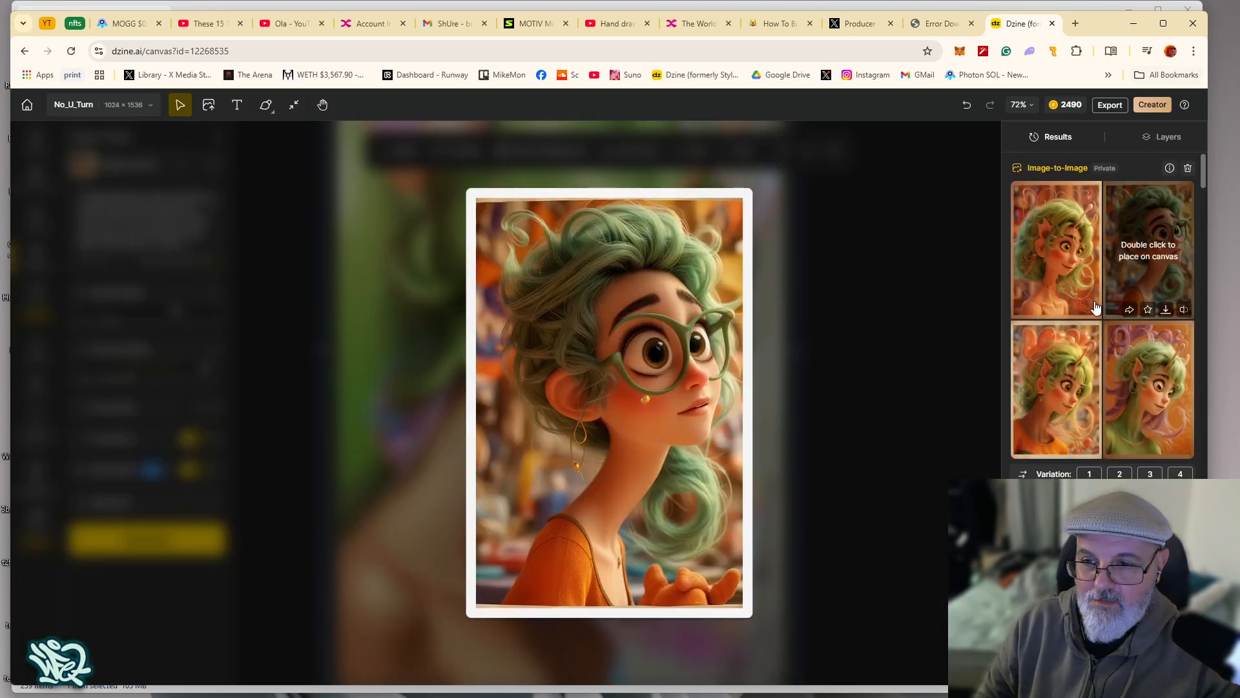
Preview the cartoon-style portraits in the newest Image-to-Image set and check that set's prompt and generation settings
mouse_move(1027, 278)
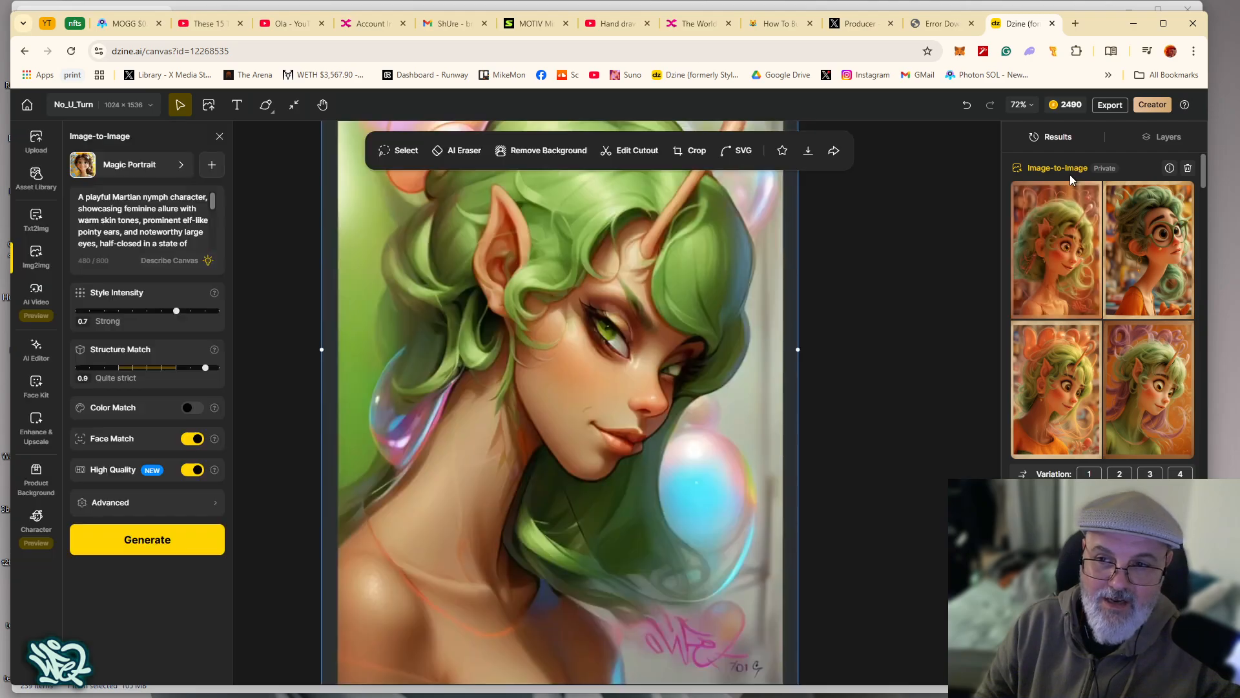
mouse_move(1114, 172)
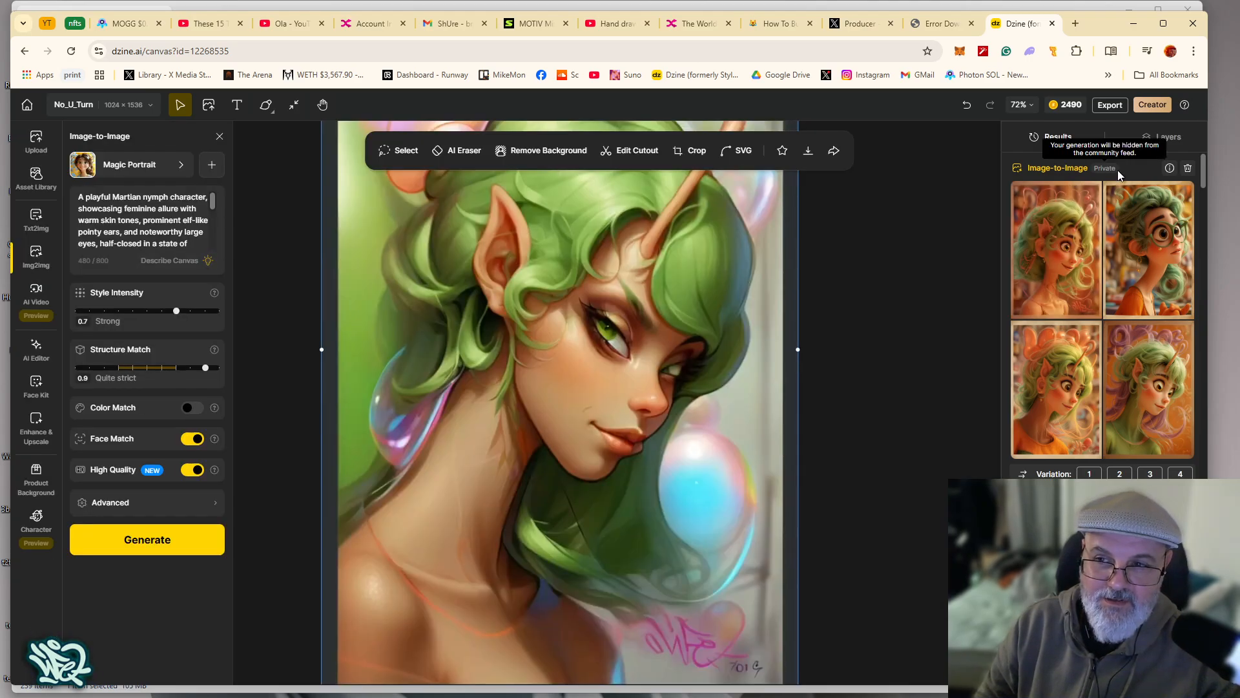
click(1169, 168)
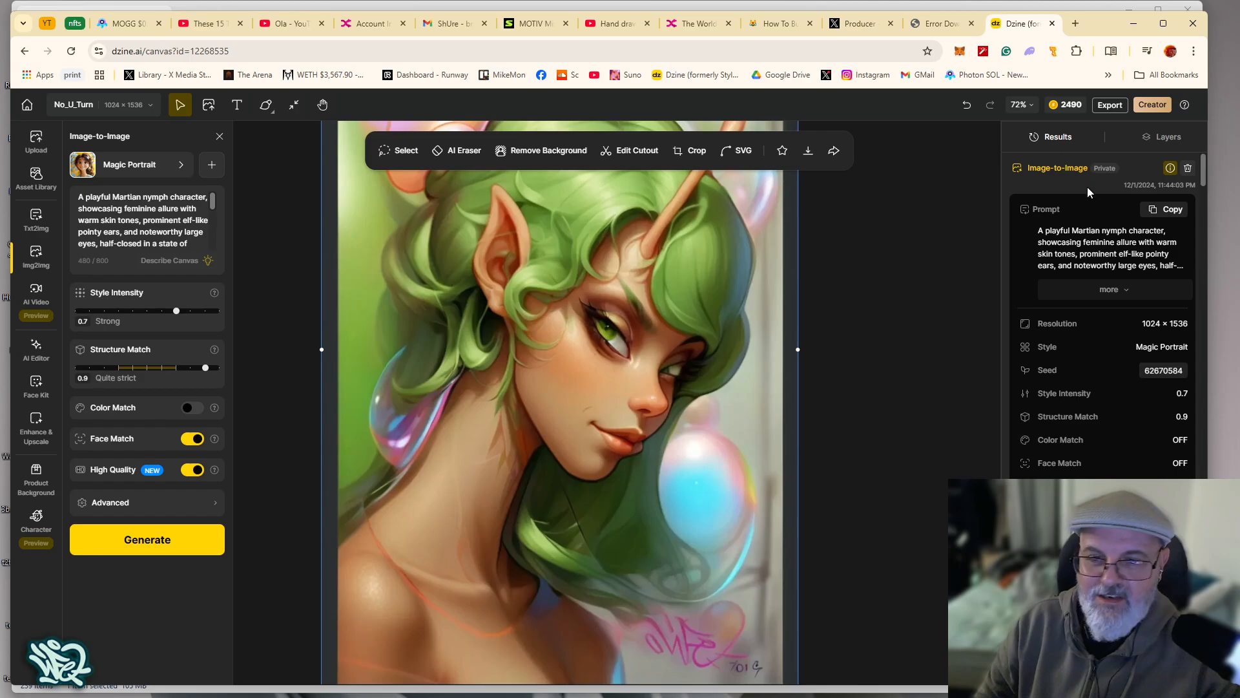
click(1168, 168)
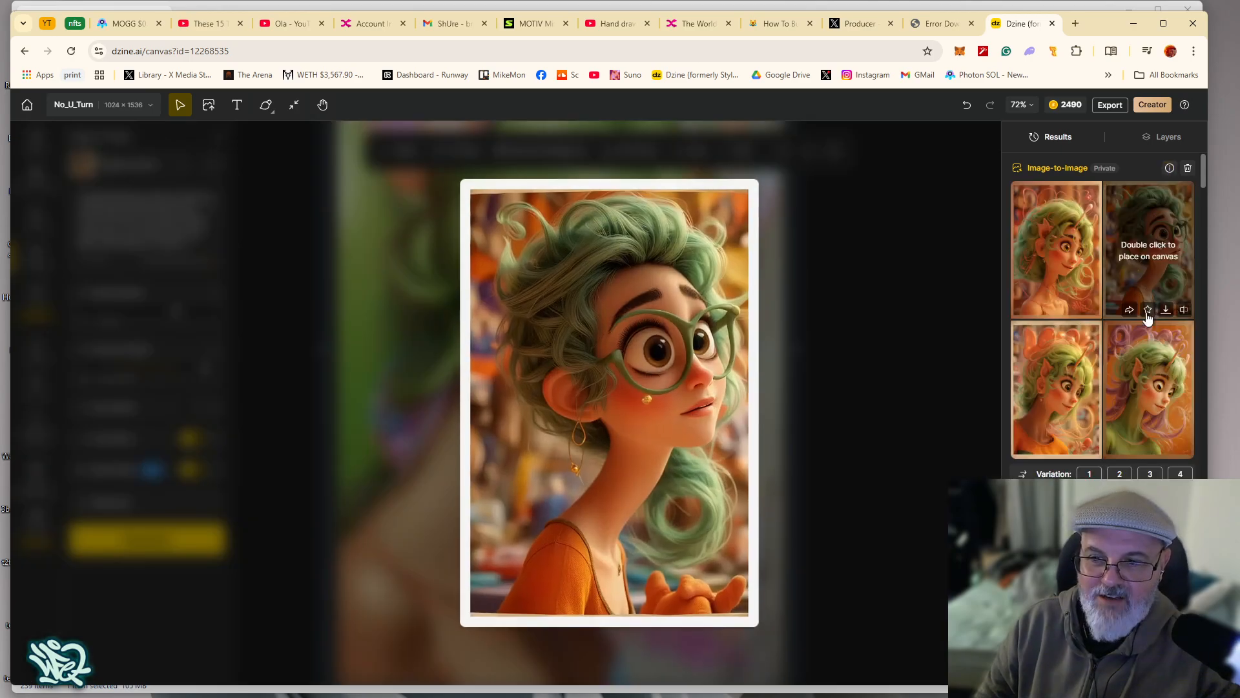
mouse_move(1145, 366)
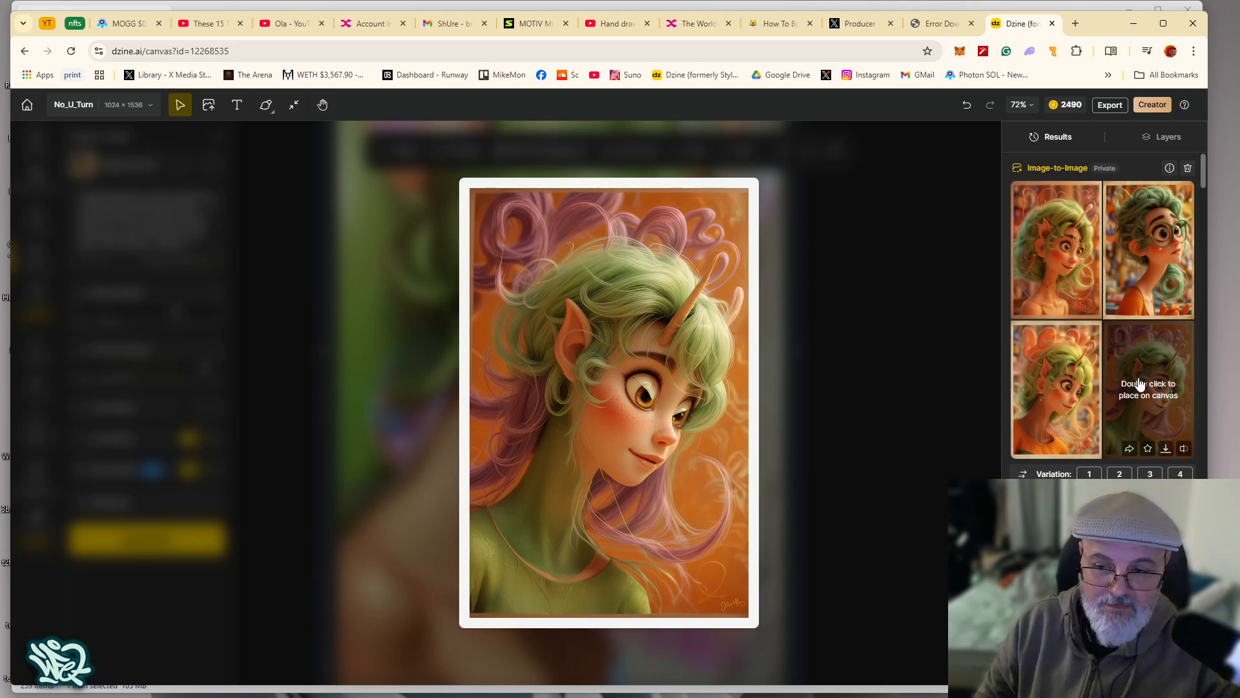
Preview the red-background elf portraits in the second Image-to-Image set and check that set's generation details
scroll(1139, 383, down, 2)
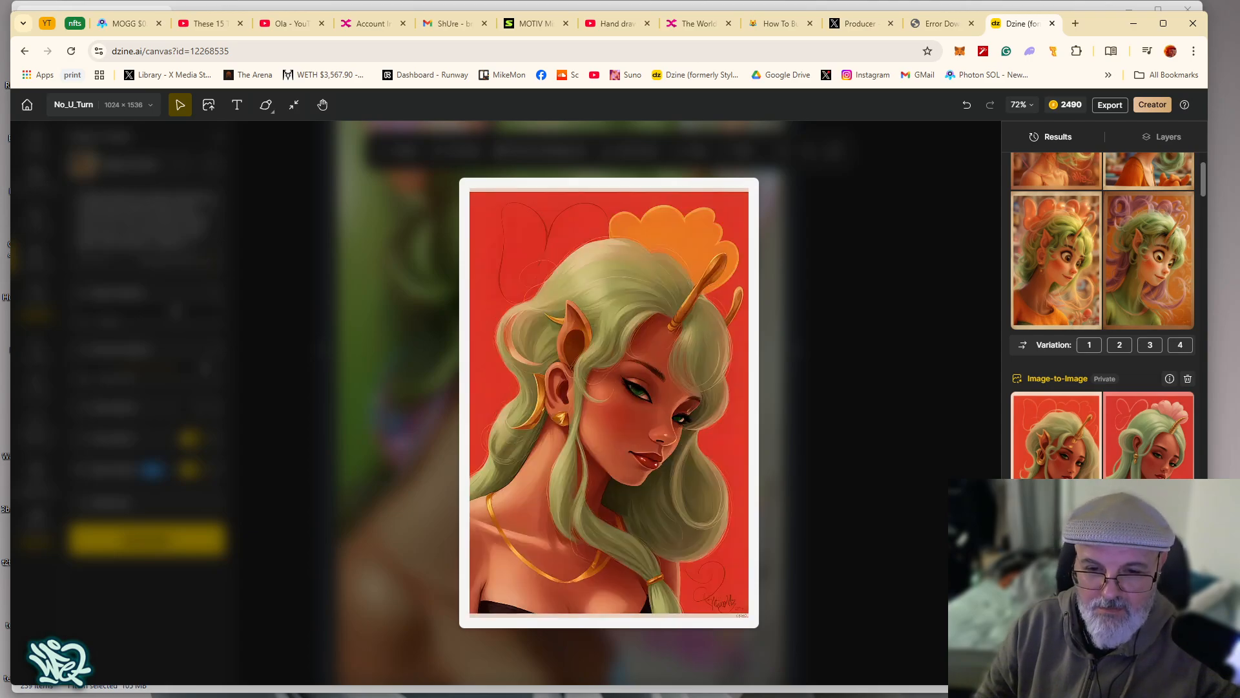
double_click(1150, 432)
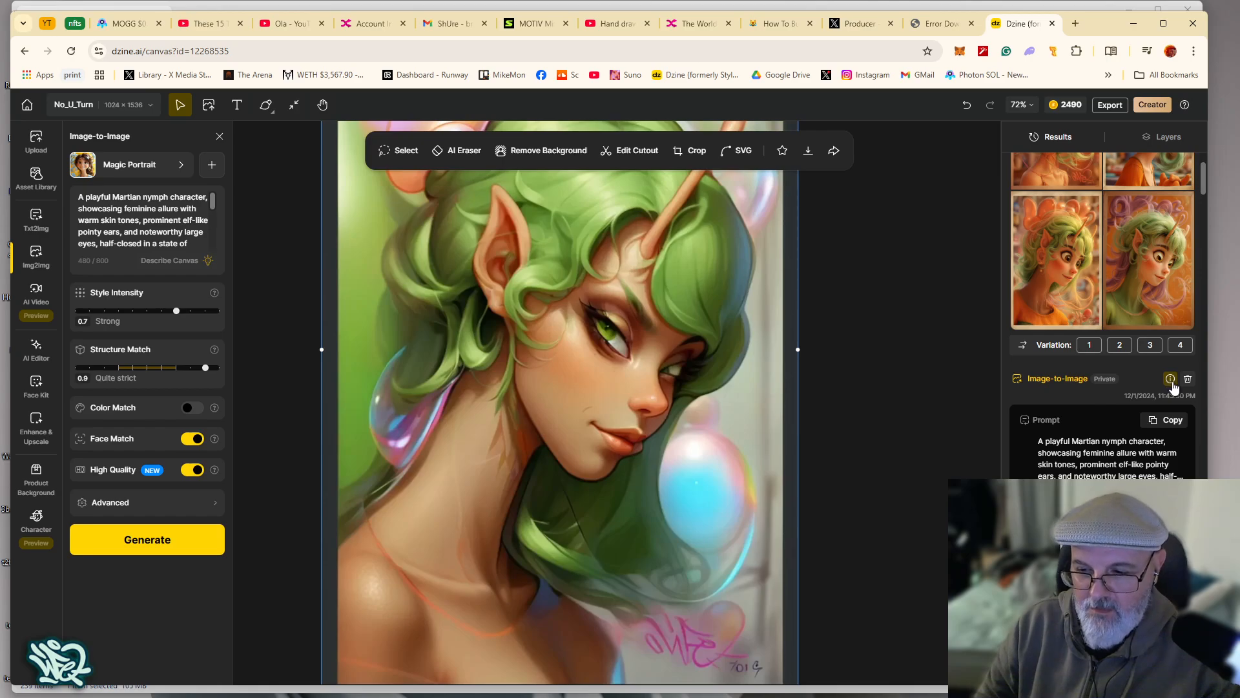
mouse_move(1066, 468)
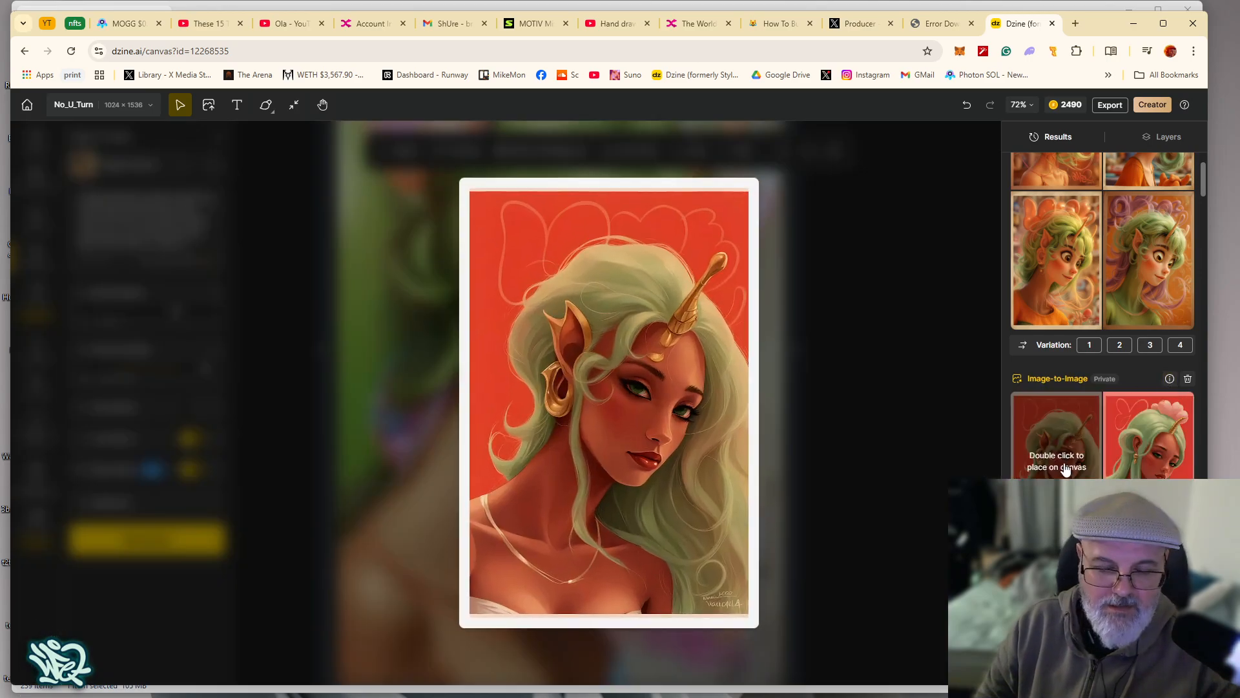
scroll(1066, 419, up, 1)
mouse_move(1066, 380)
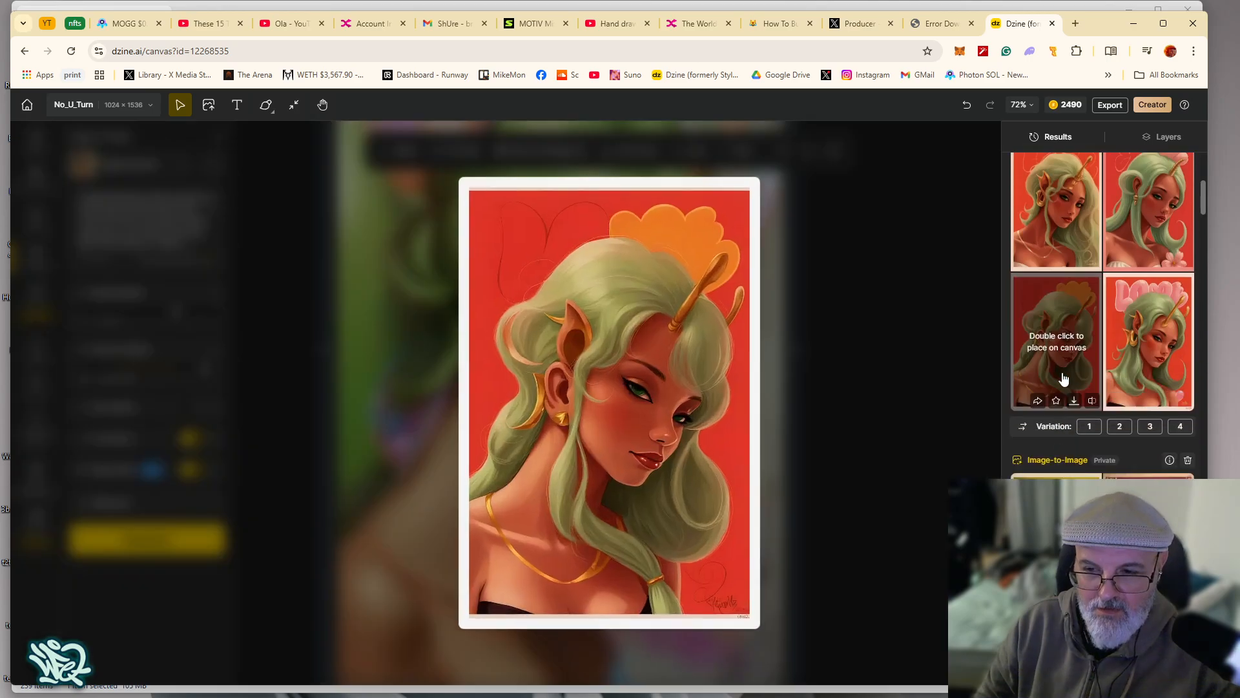
Preview the green-haired, poster-style elf portraits in the third Image-to-Image set
scroll(1046, 413, down, 2)
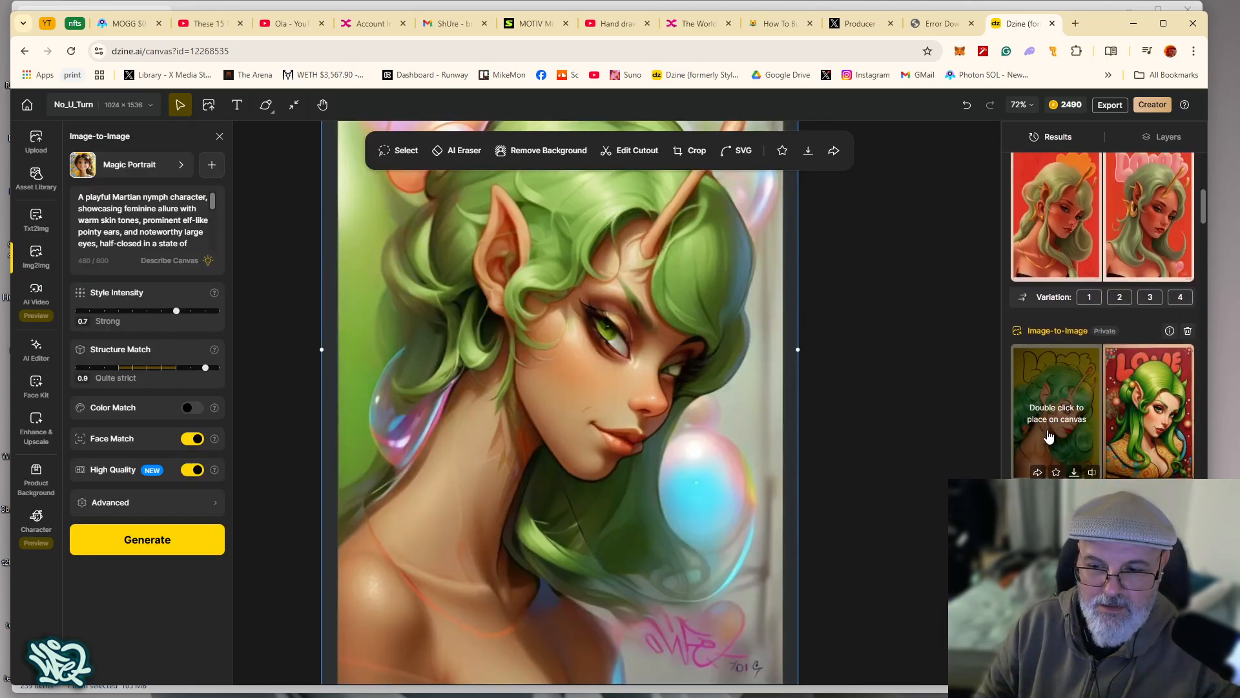
mouse_move(1042, 430)
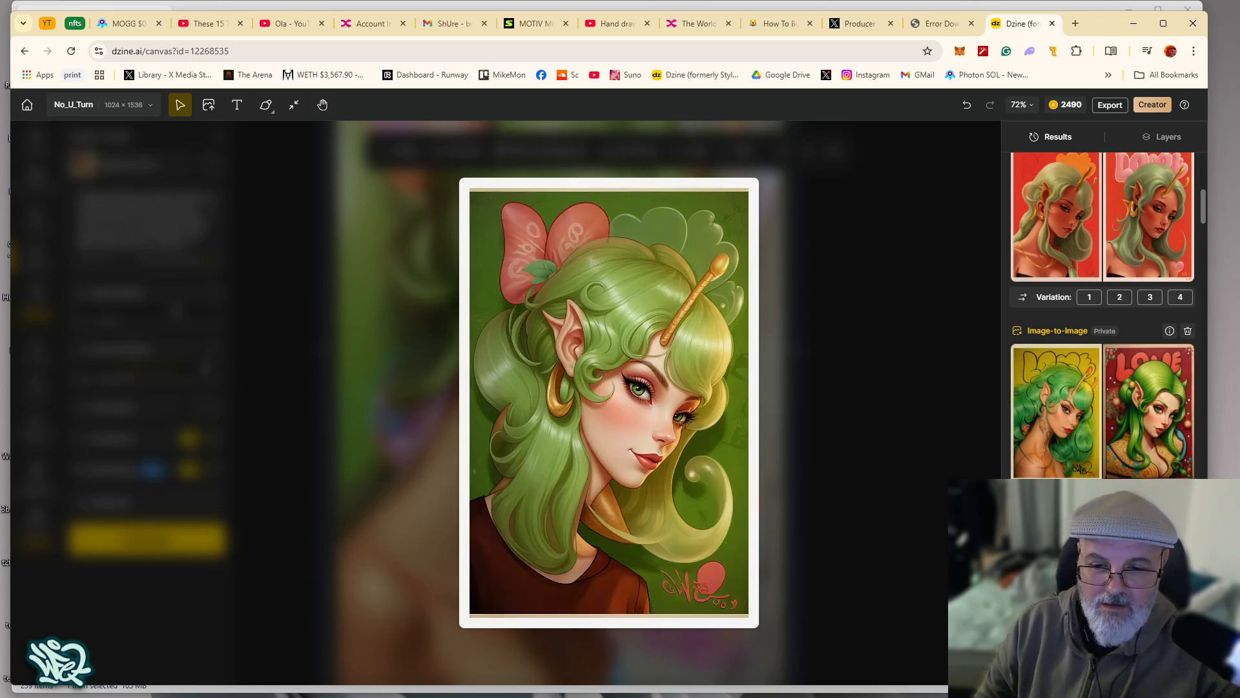
scroll(1140, 477, down, 1)
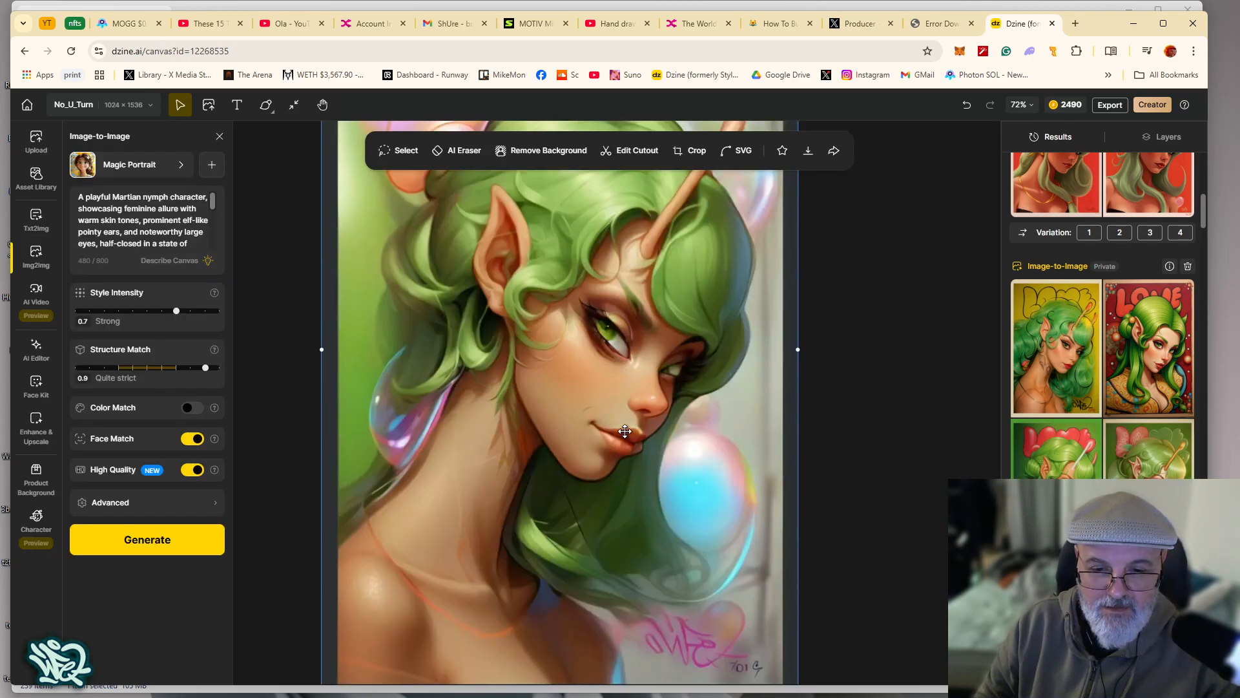
scroll(1102, 317, up, 2)
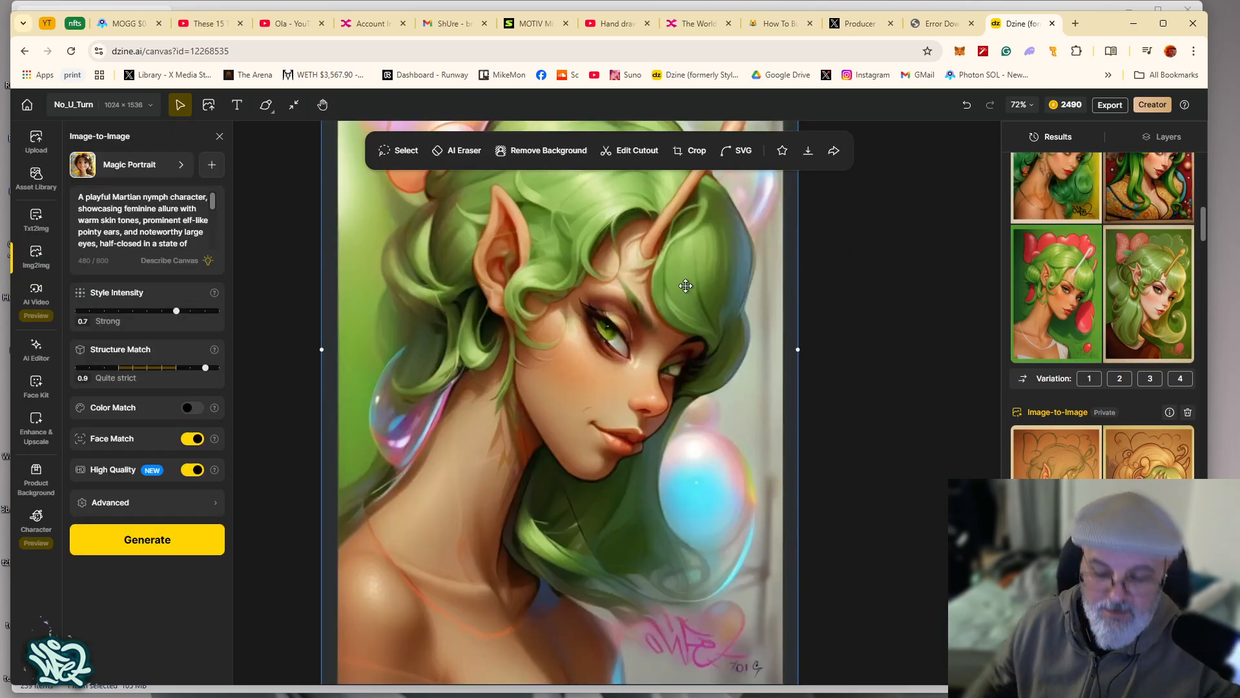
Switch layer visibility so the canvas shows the Layer 8 portrait instead of the bubble portrait
scroll(658, 336, down, 4)
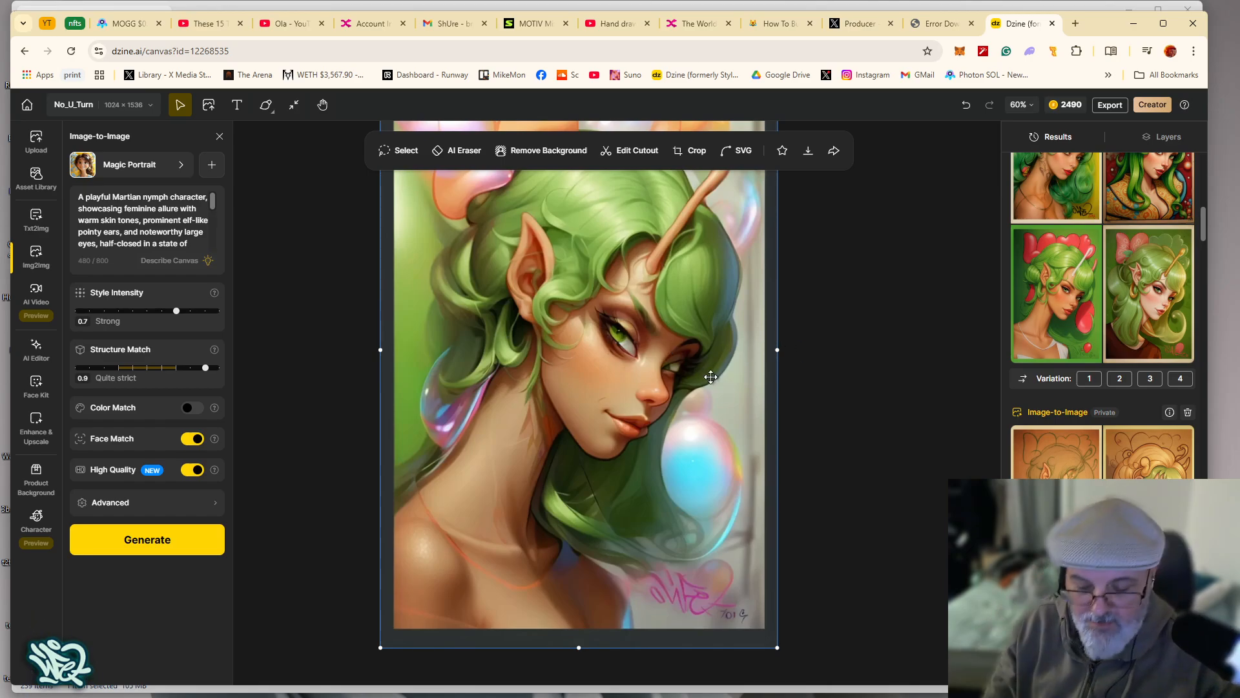
scroll(740, 360, down, 3)
scroll(1150, 291, up, 5)
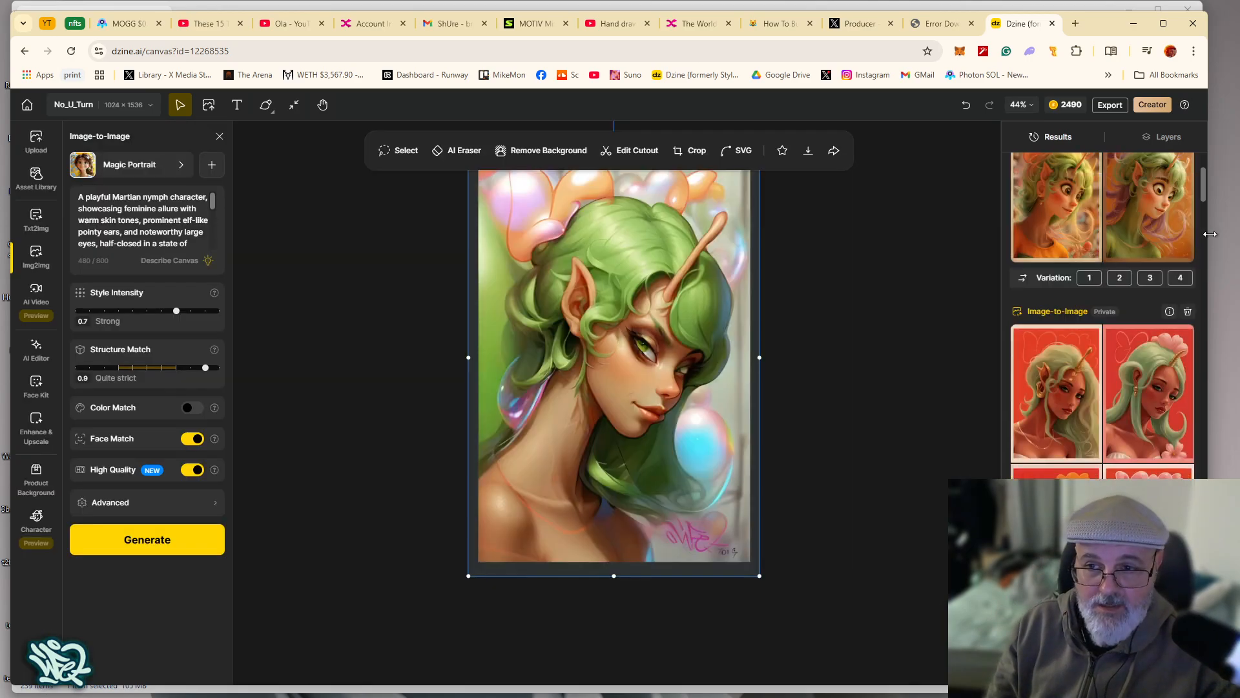
scroll(1200, 193, up, 3)
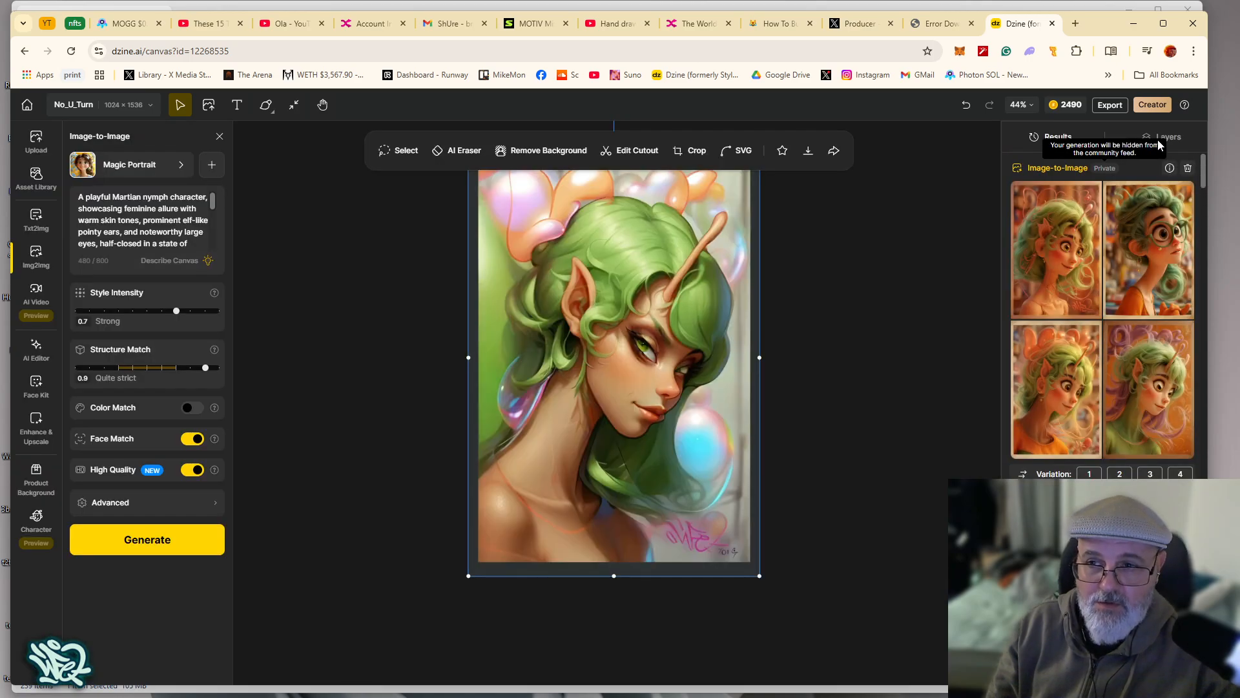
click(1171, 139)
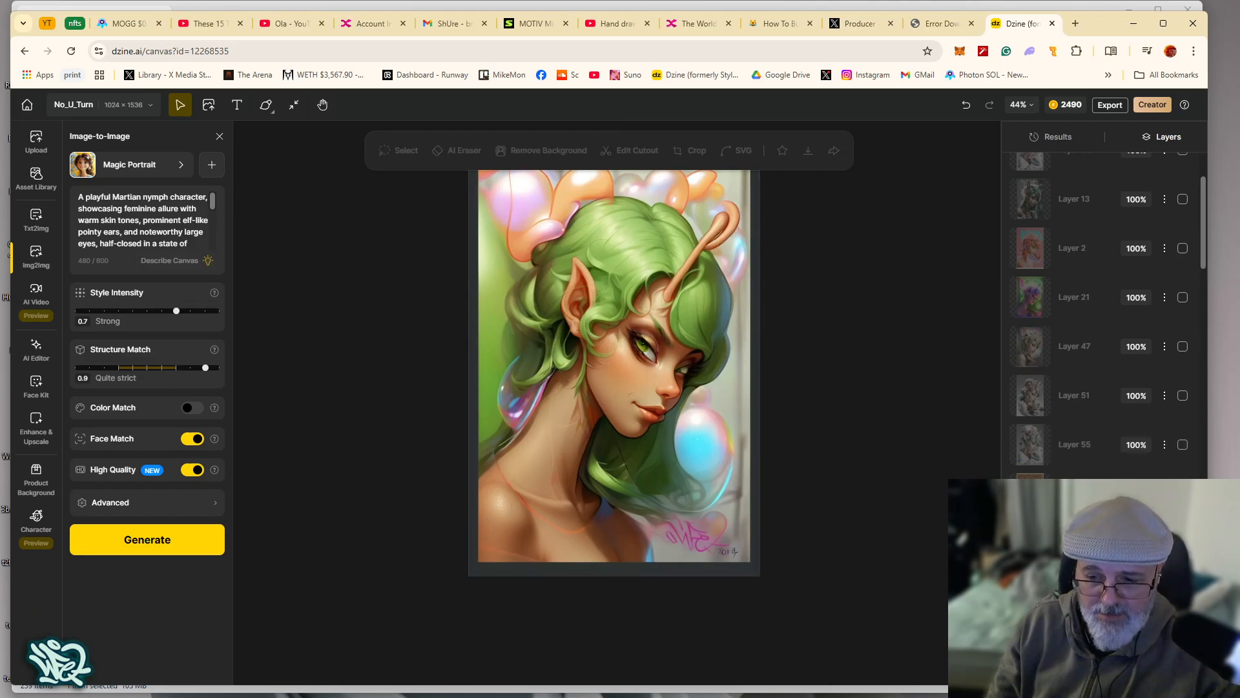
scroll(1180, 454, down, 3)
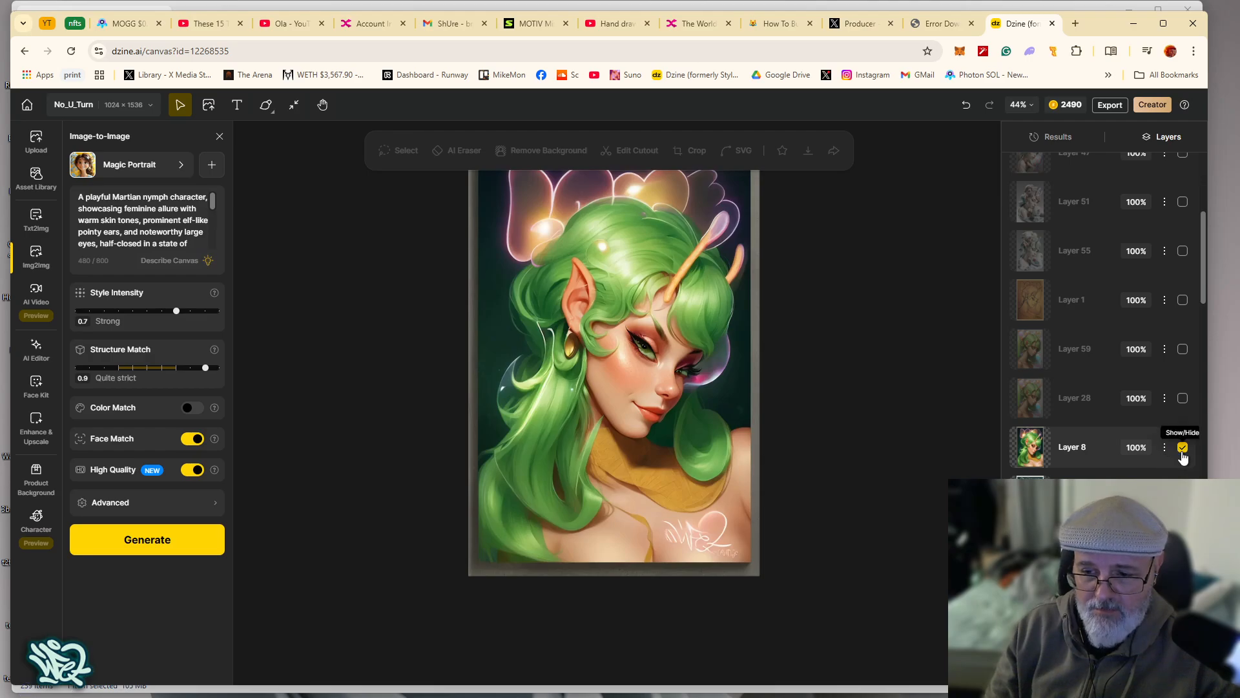
scroll(1157, 421, up, 4)
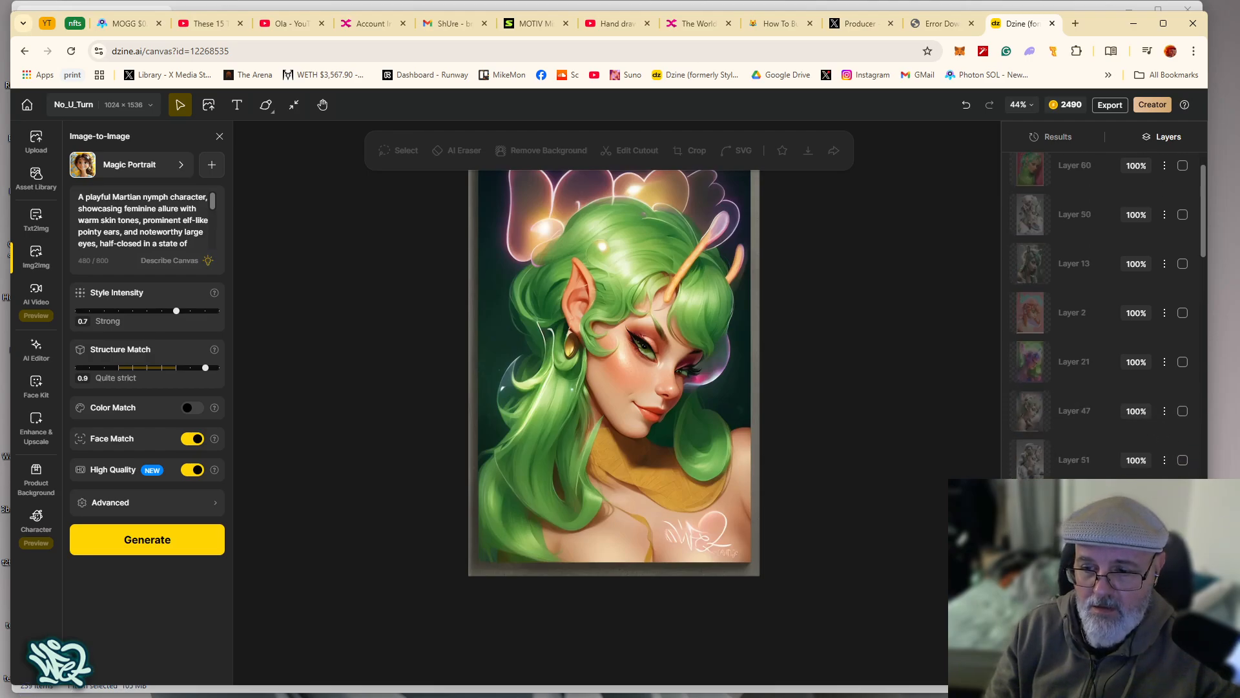
click(1182, 509)
drag(927, 410, 913, 468)
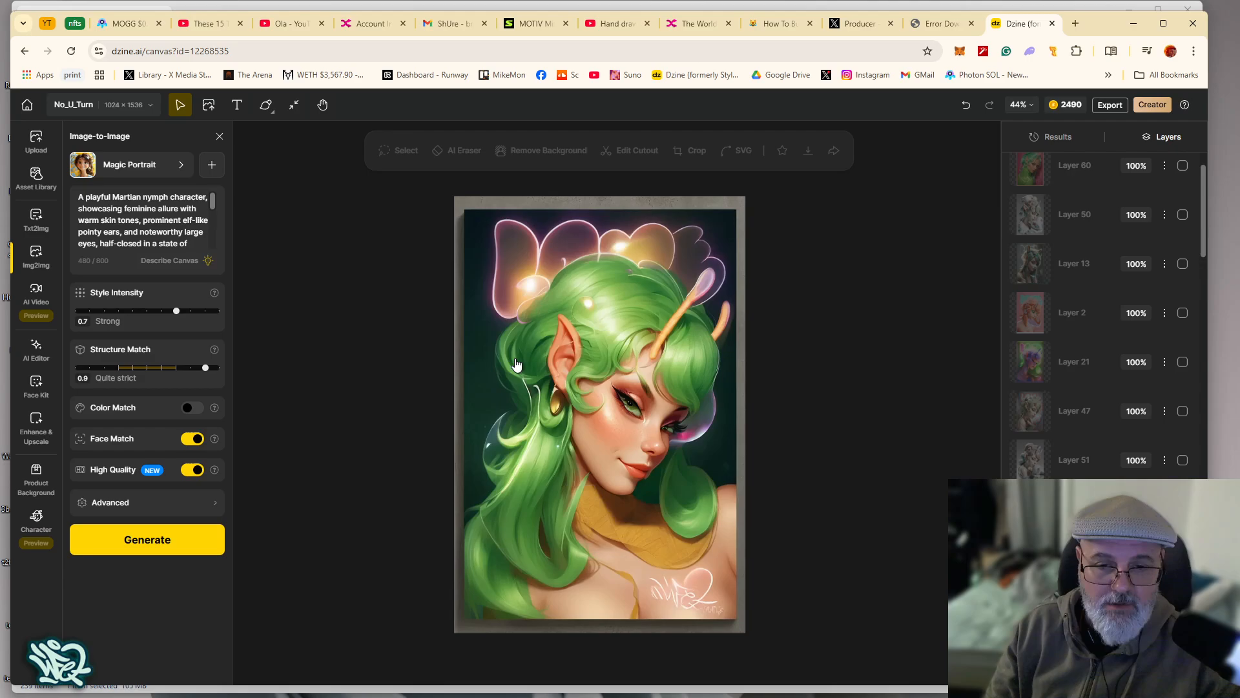
Compare the Layer 8 portrait's face, hair and headpiece with the original sketch up close by toggling between them
scroll(523, 368, up, 5)
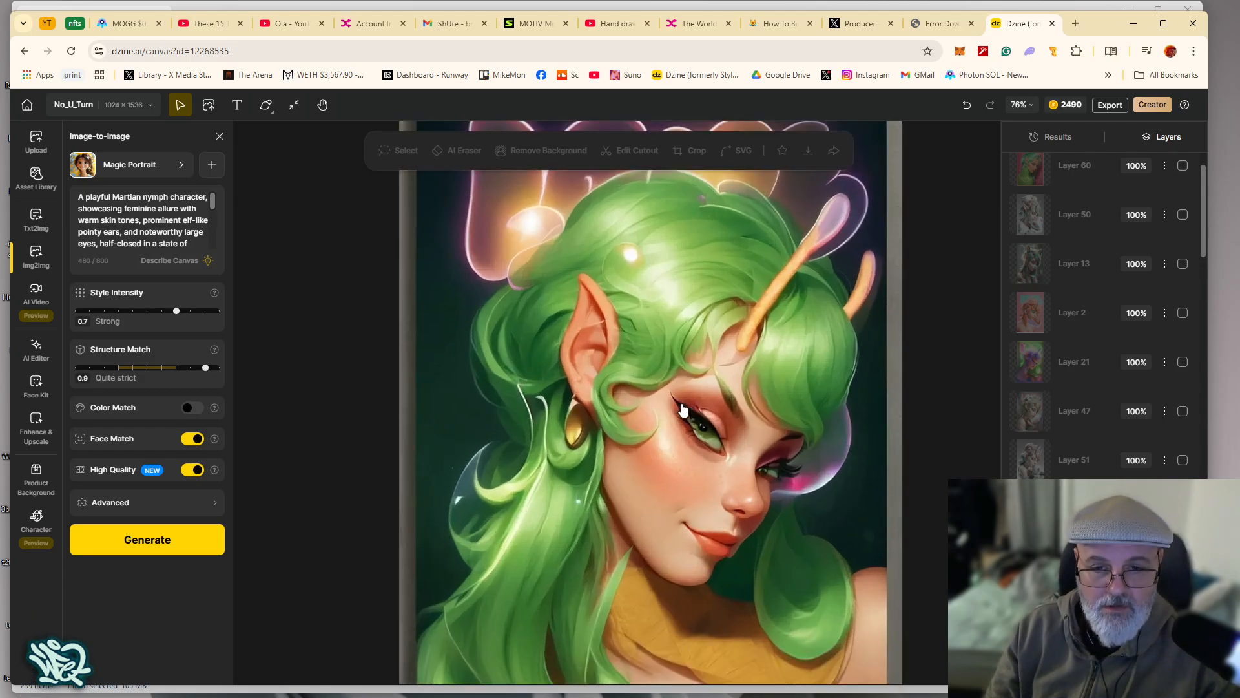
click(655, 347)
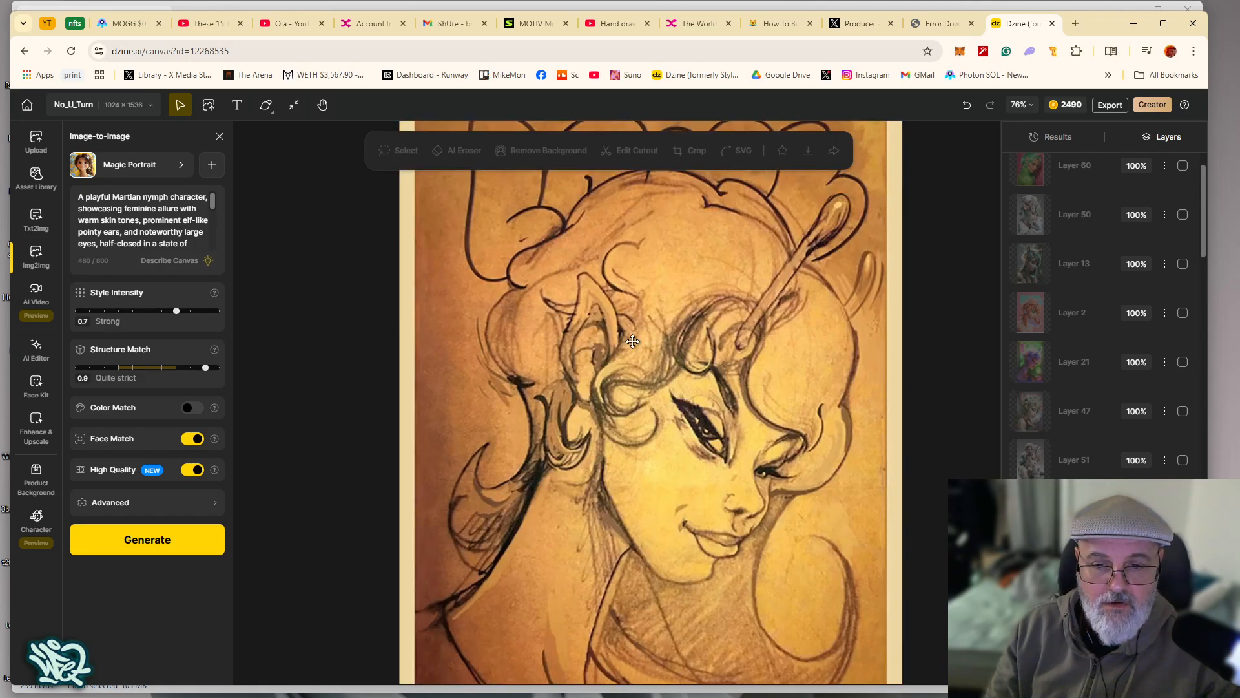
click(459, 361)
click(459, 361)
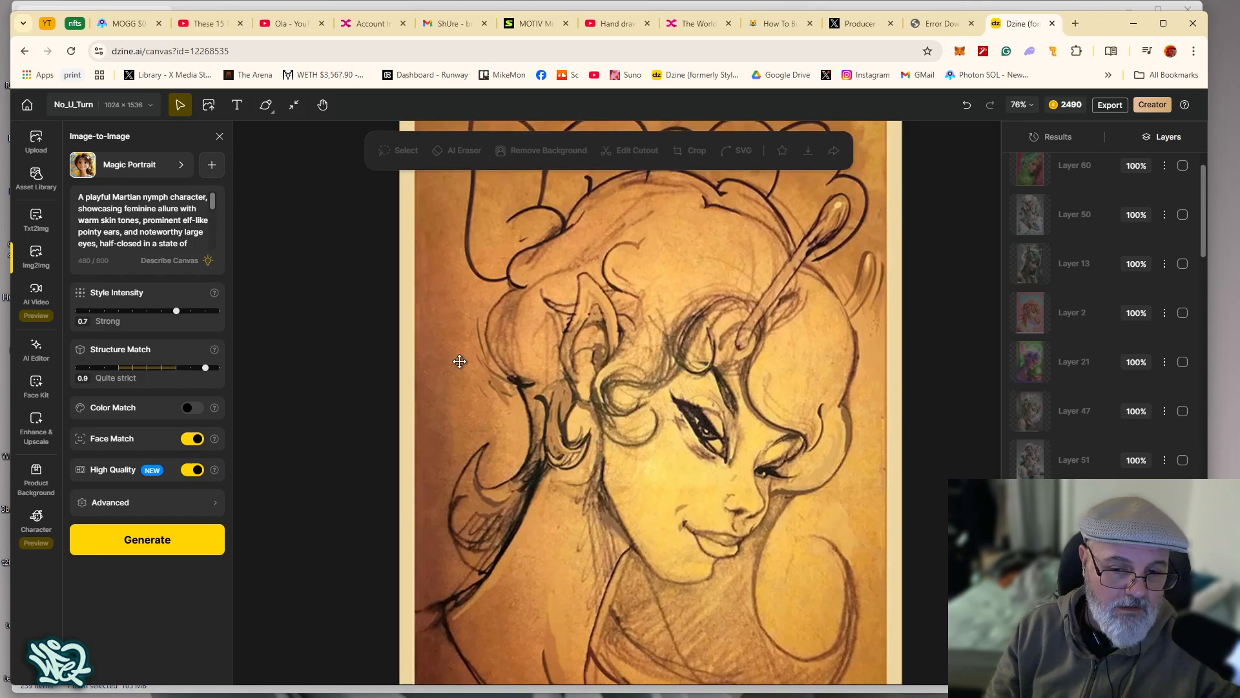
click(459, 361)
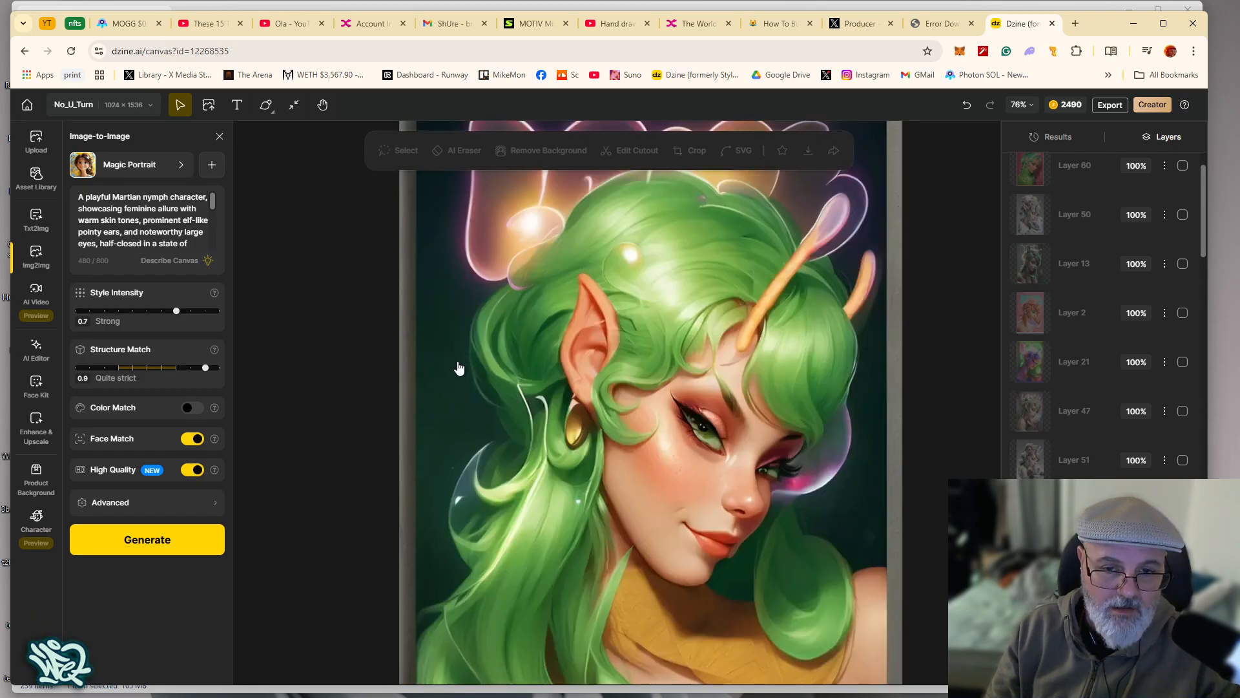
click(459, 366)
click(459, 368)
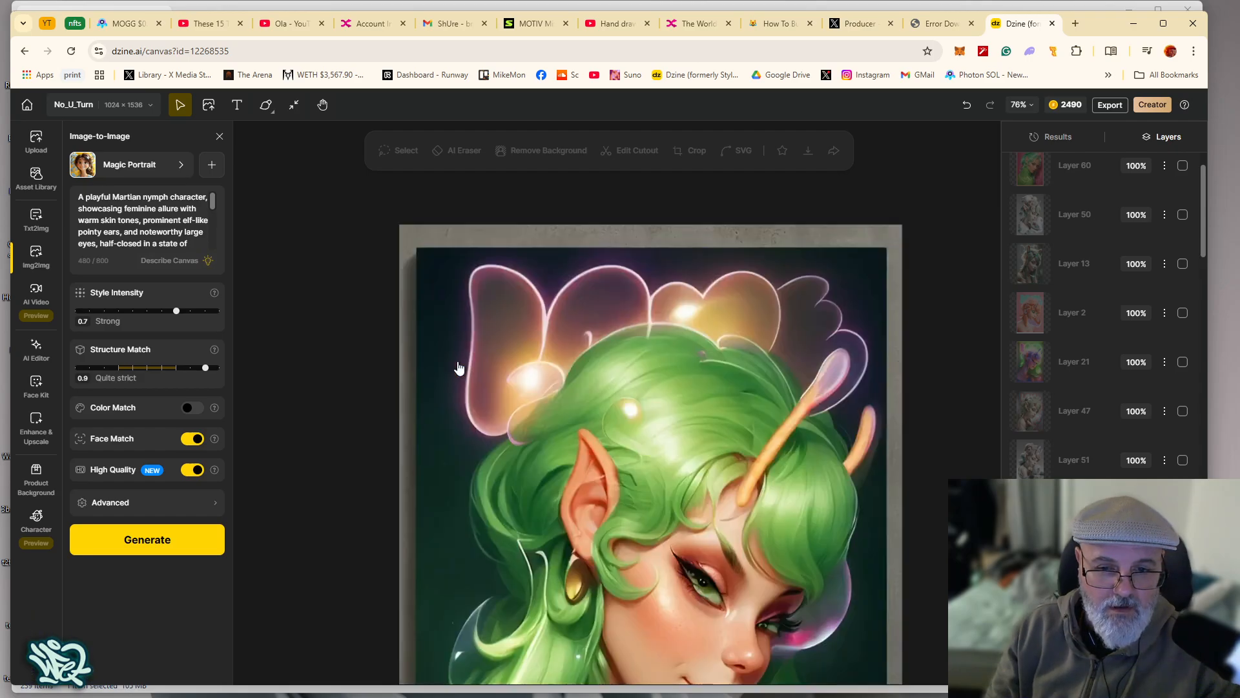
click(459, 368)
Compare the whole Layer 8 portrait, including the neck and shoulders, with the original sketch
scroll(460, 369, down, 2)
scroll(459, 369, down, 1)
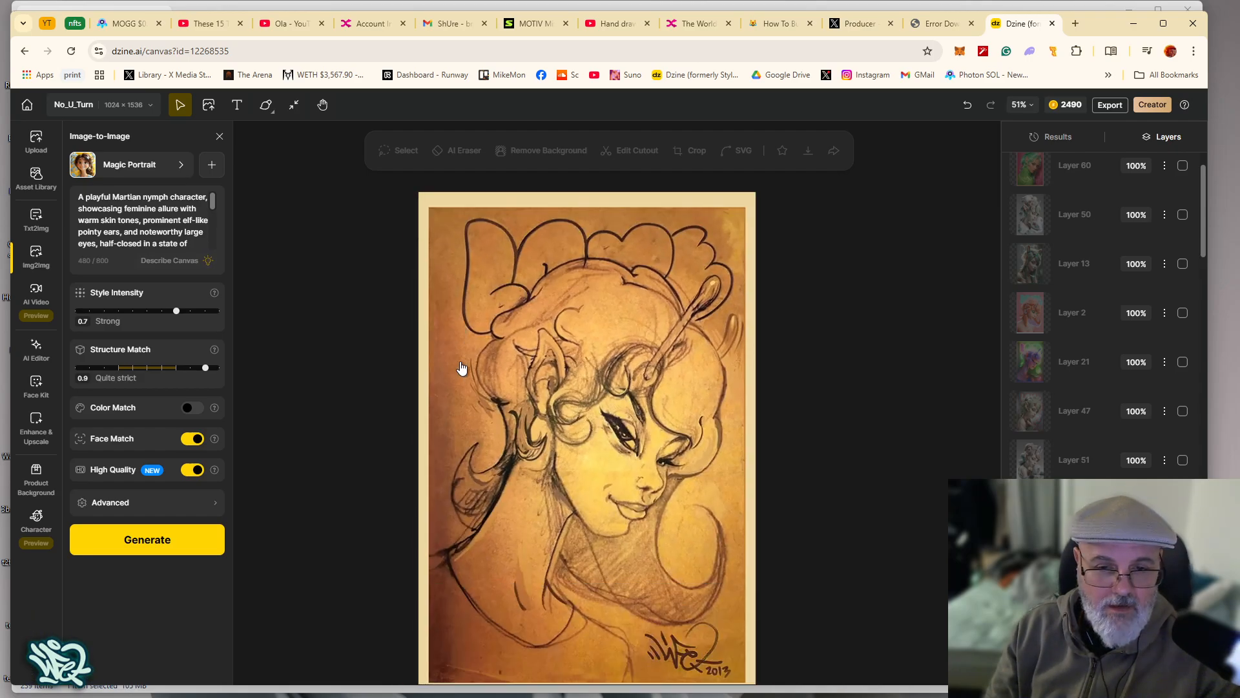
click(649, 248)
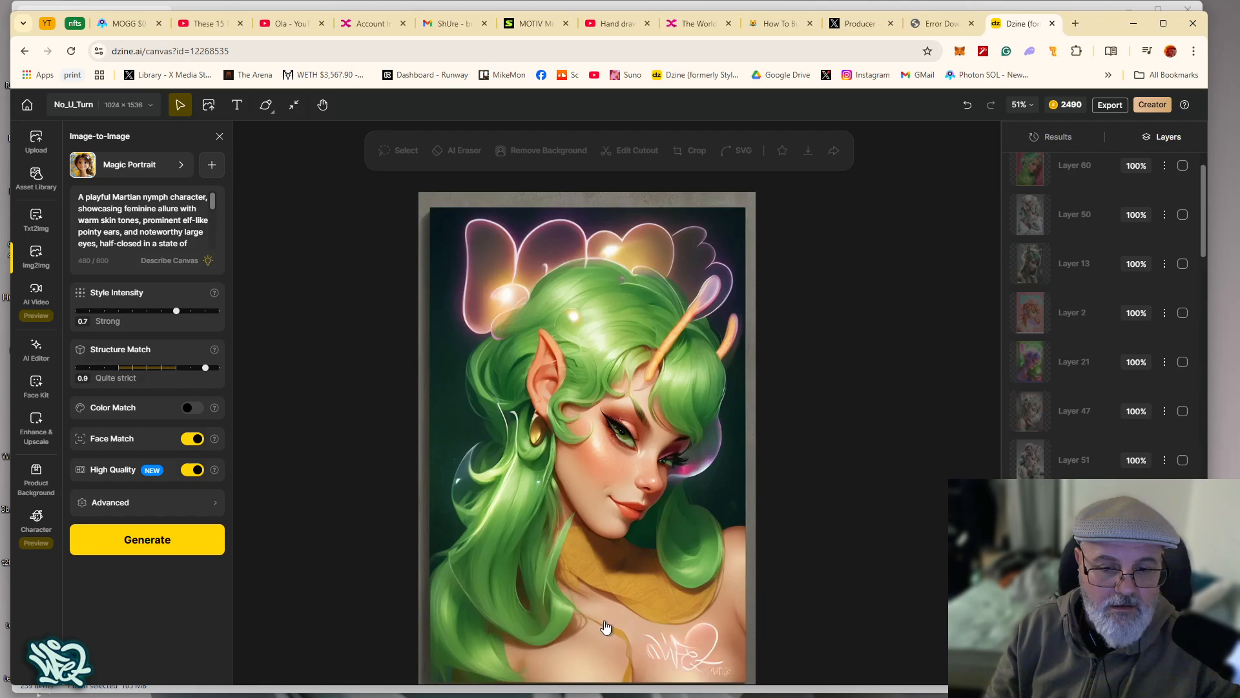
click(606, 625)
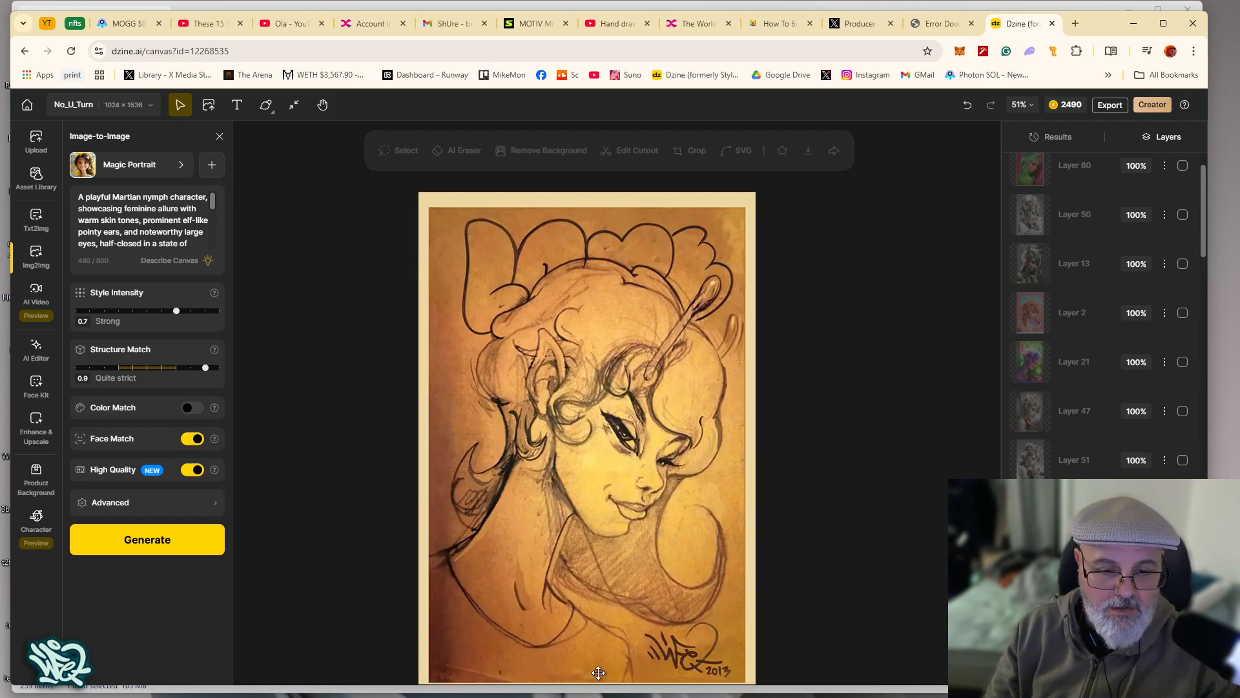
click(617, 646)
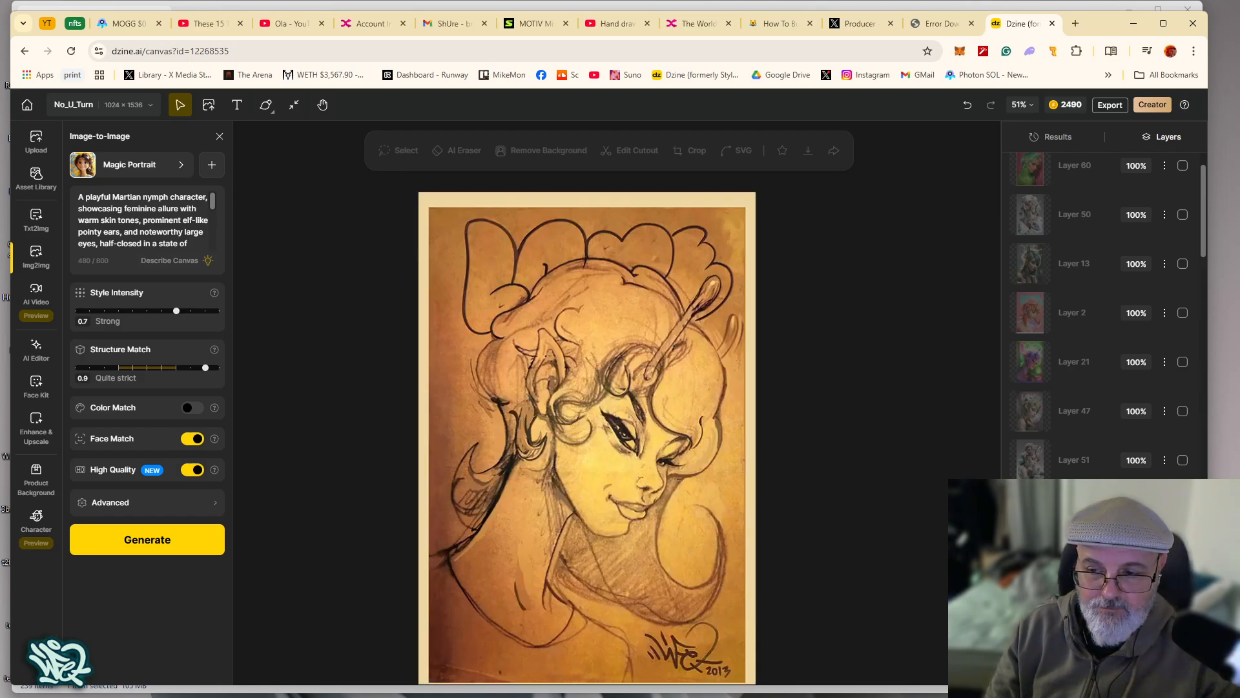
Show the glowing green-haired portrait with the green scarf on the canvas and compare it with the Layer 8 version
scroll(1104, 314, down, 3)
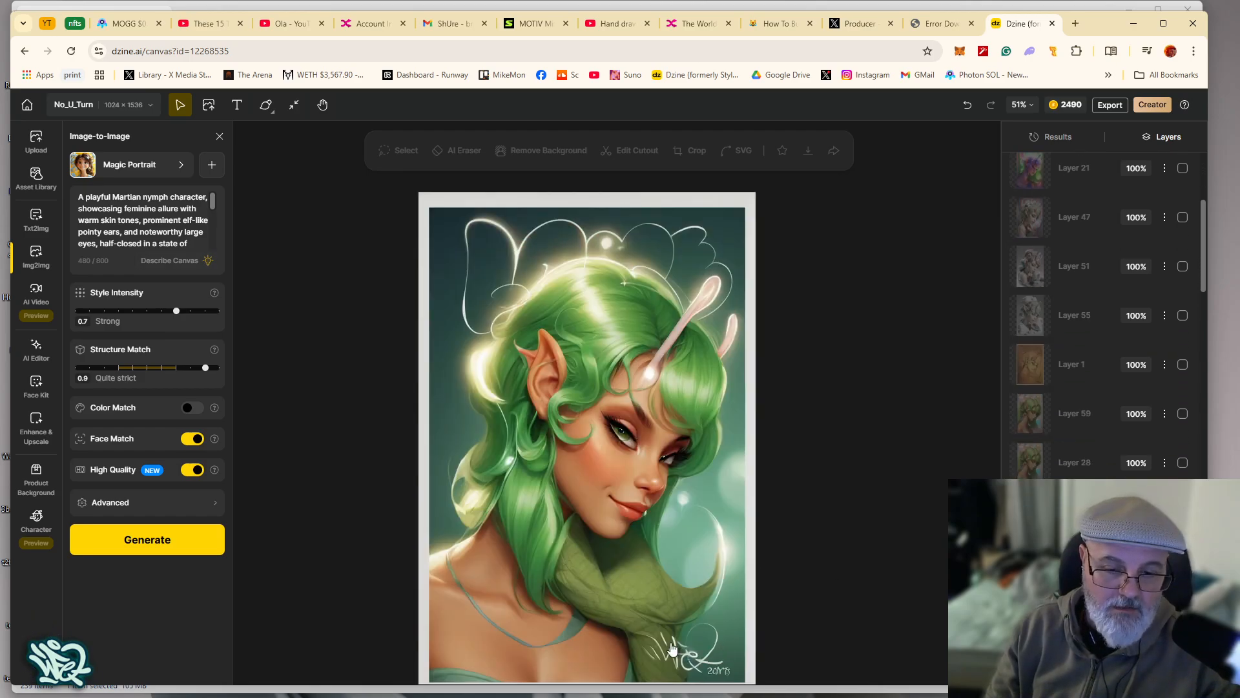
key(ctrl+z)
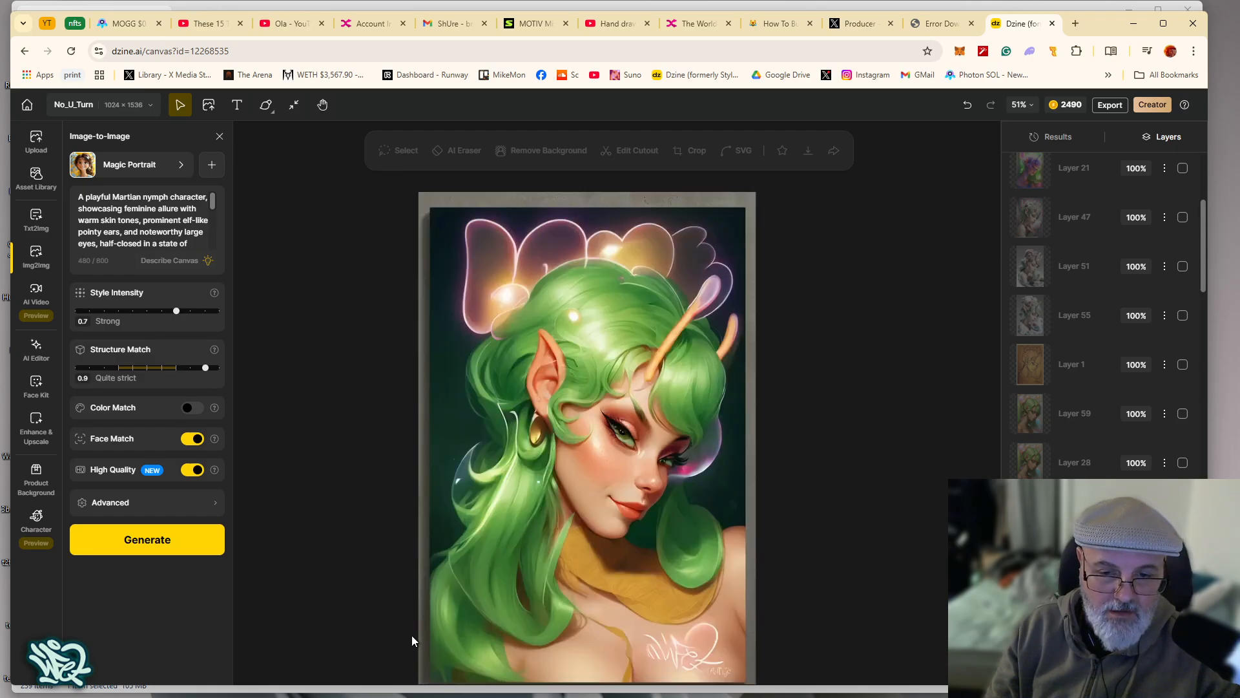
key(ctrl+shift+z)
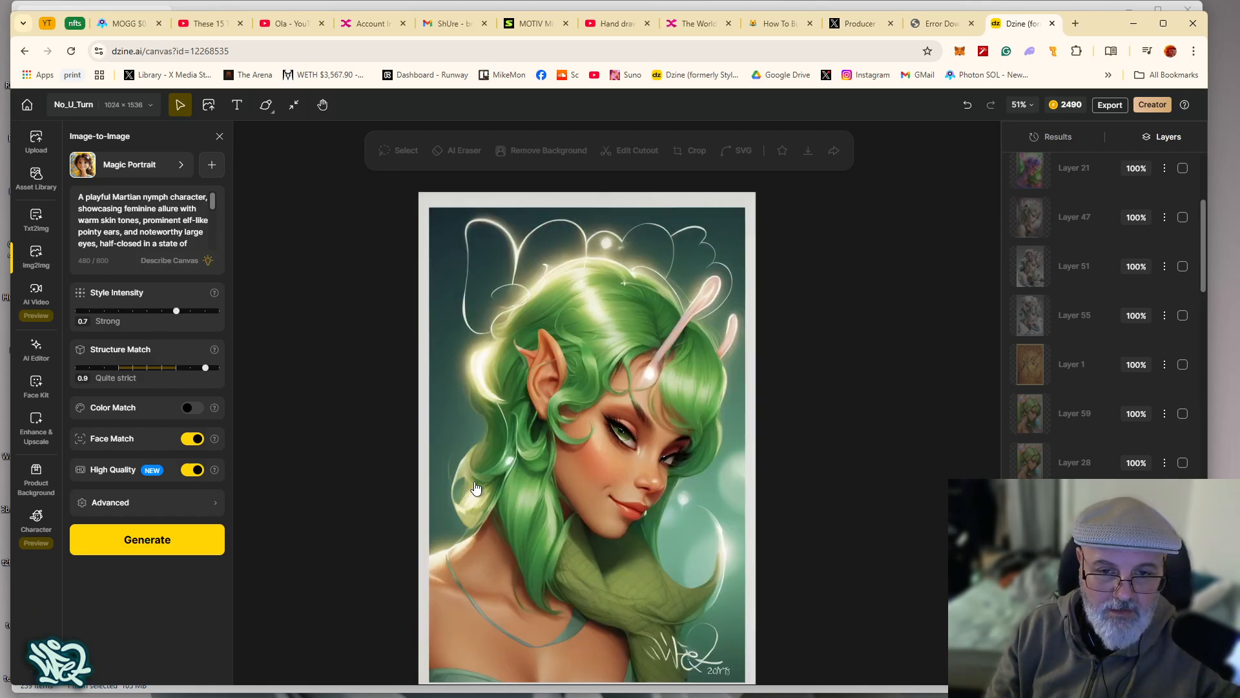
Inspect the green-scarf portrait's face up close and undo the accidental move of its image on the canvas
scroll(566, 499, up, 4)
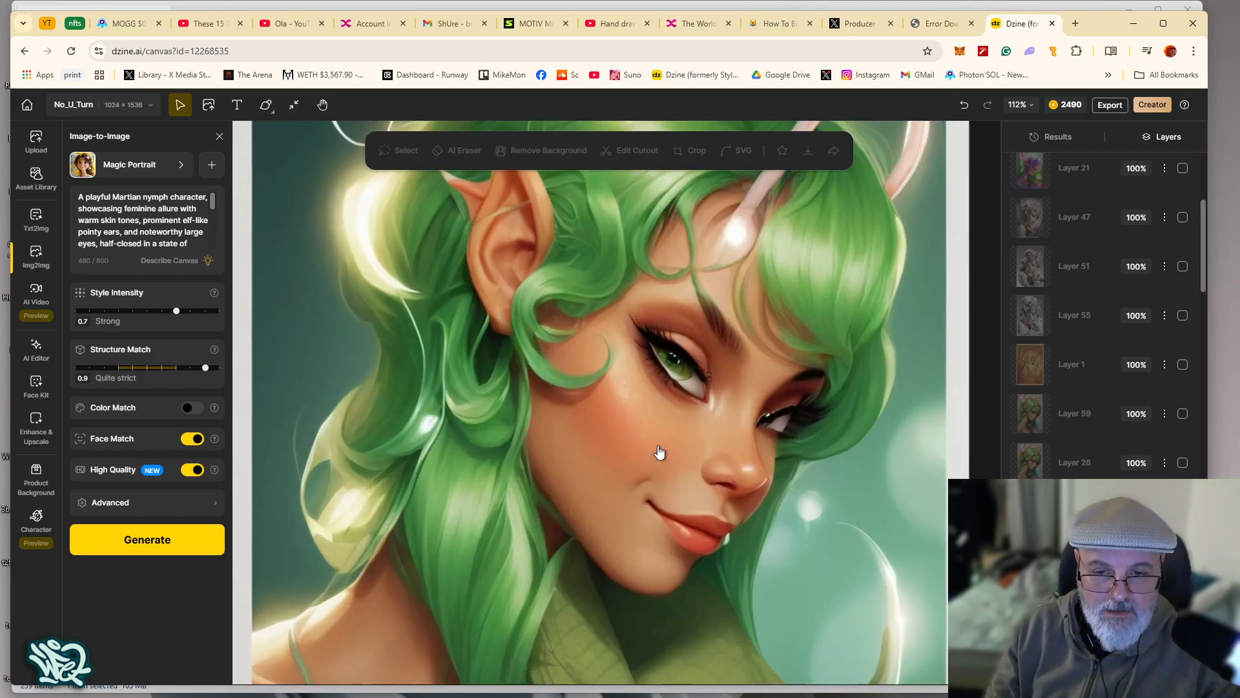
scroll(631, 506, down, 4)
drag(595, 514, 533, 438)
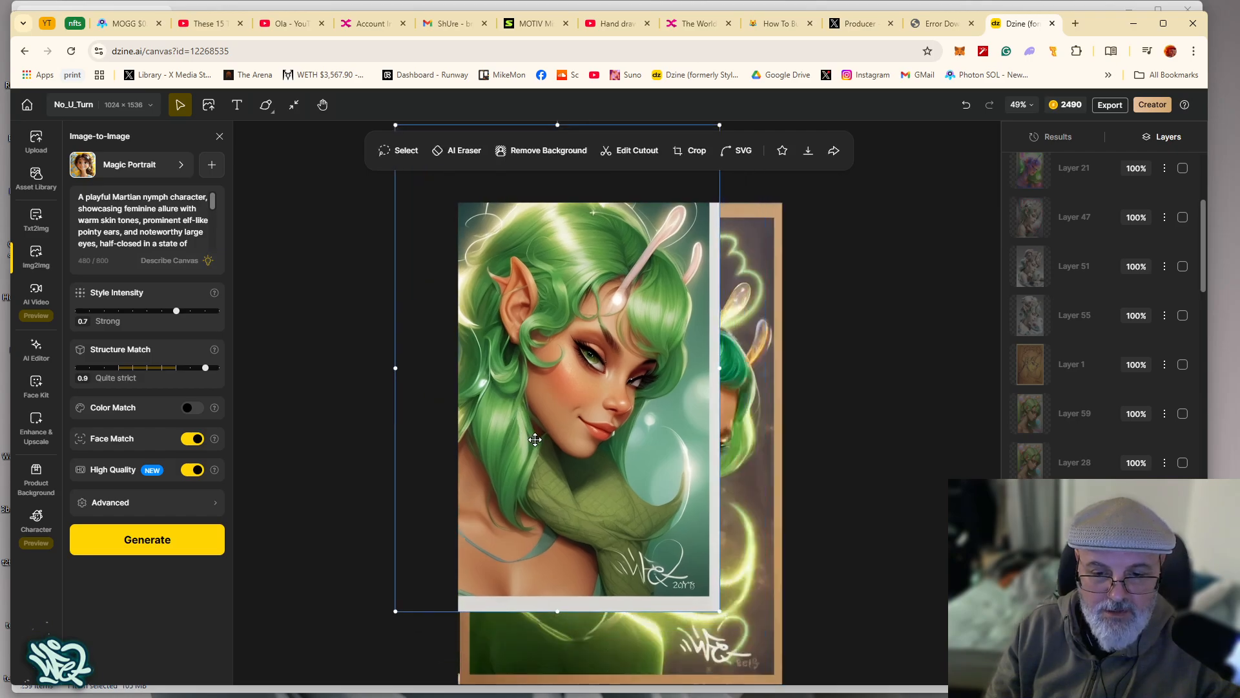
key(ctrl+z)
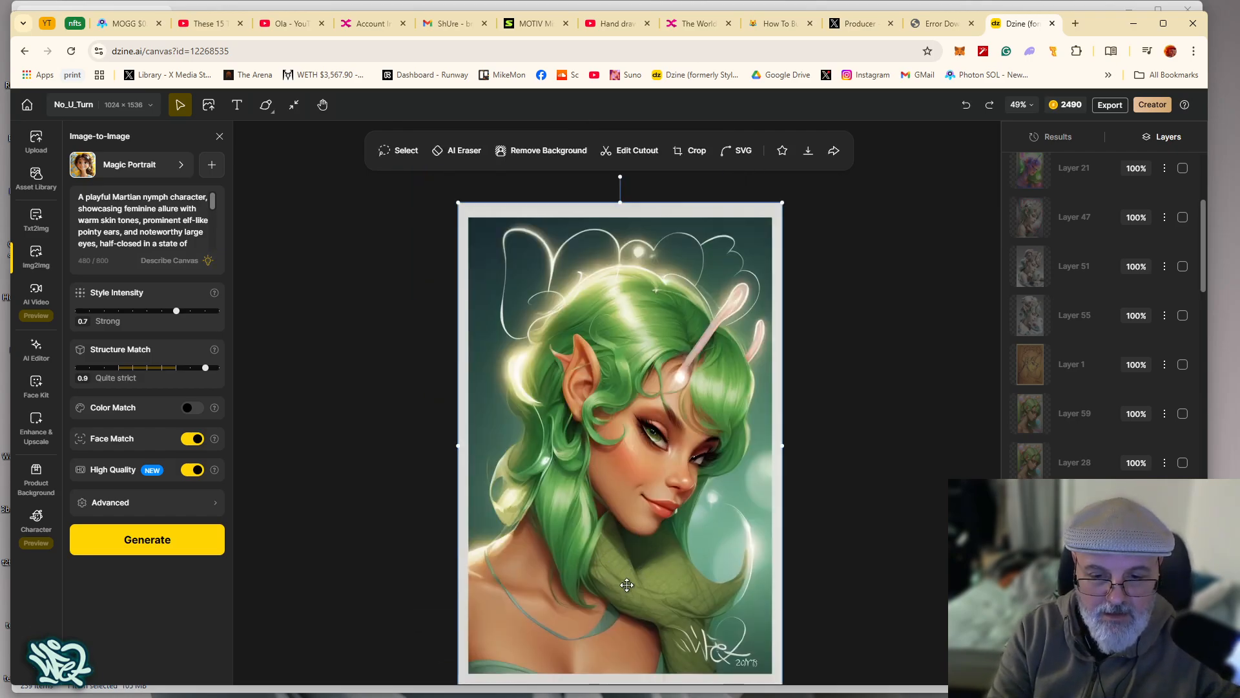
Compare the green-scarf portrait with the neon-lit dark-green-haired version and the gold-scarf version by switching between them
key(Delete)
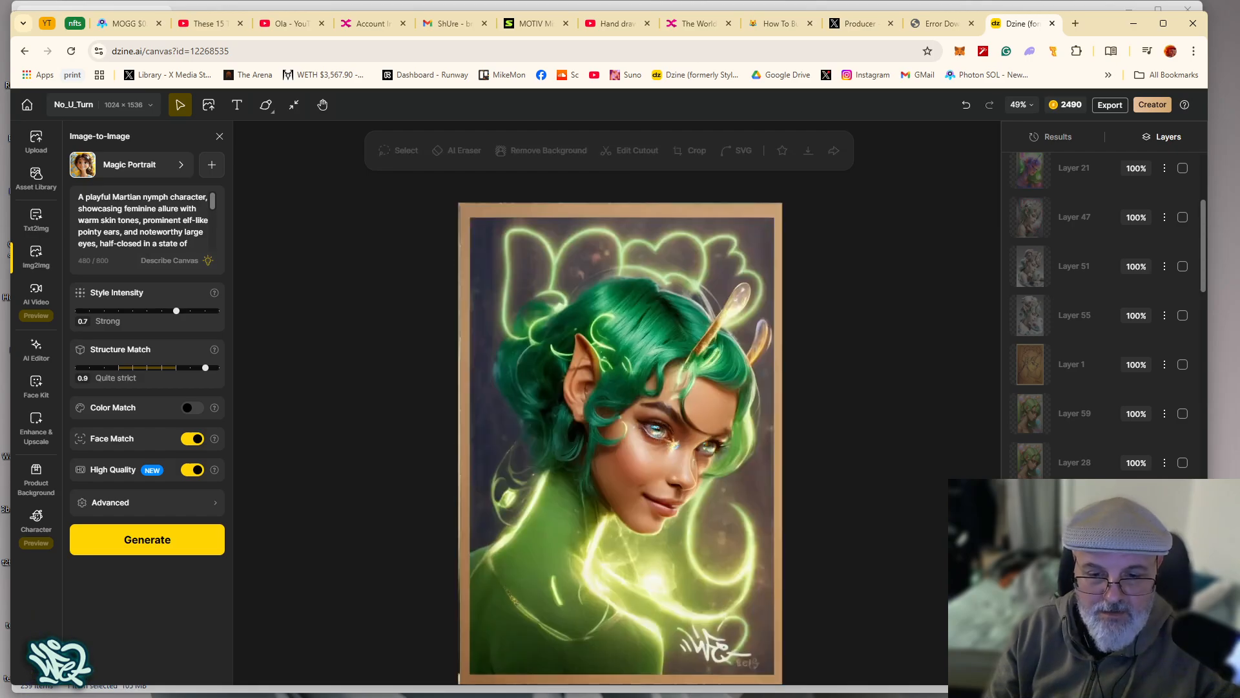
key(ctrl+z)
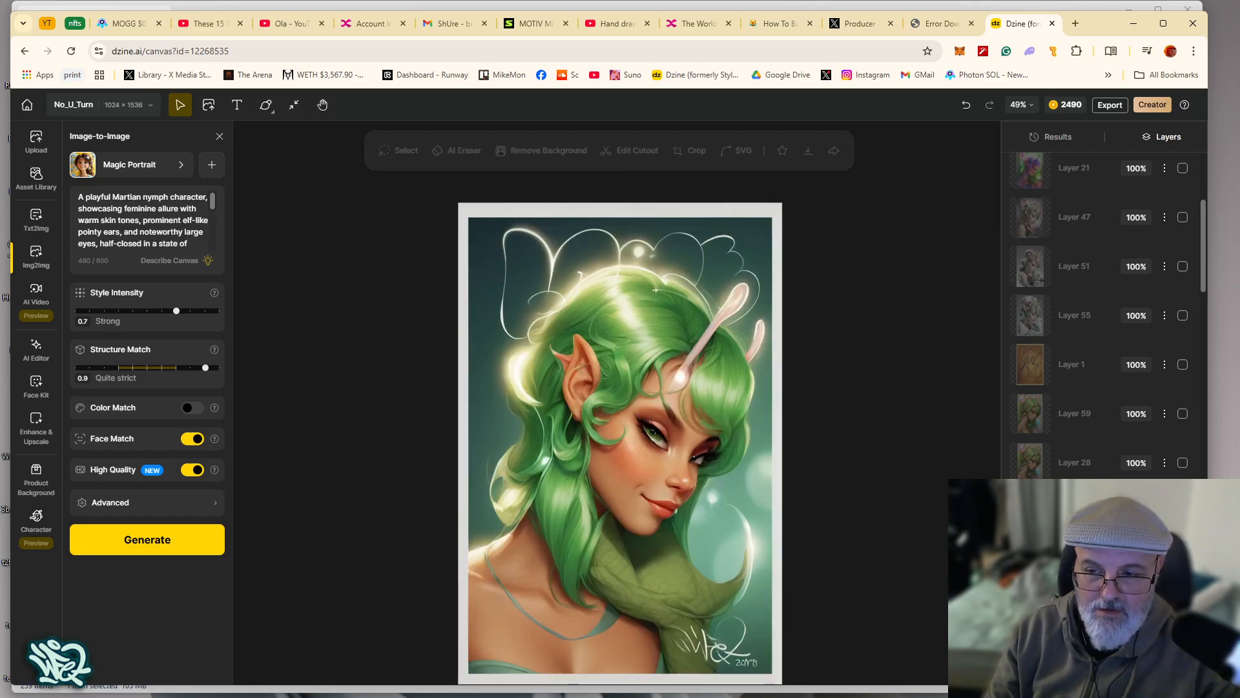
click(1182, 511)
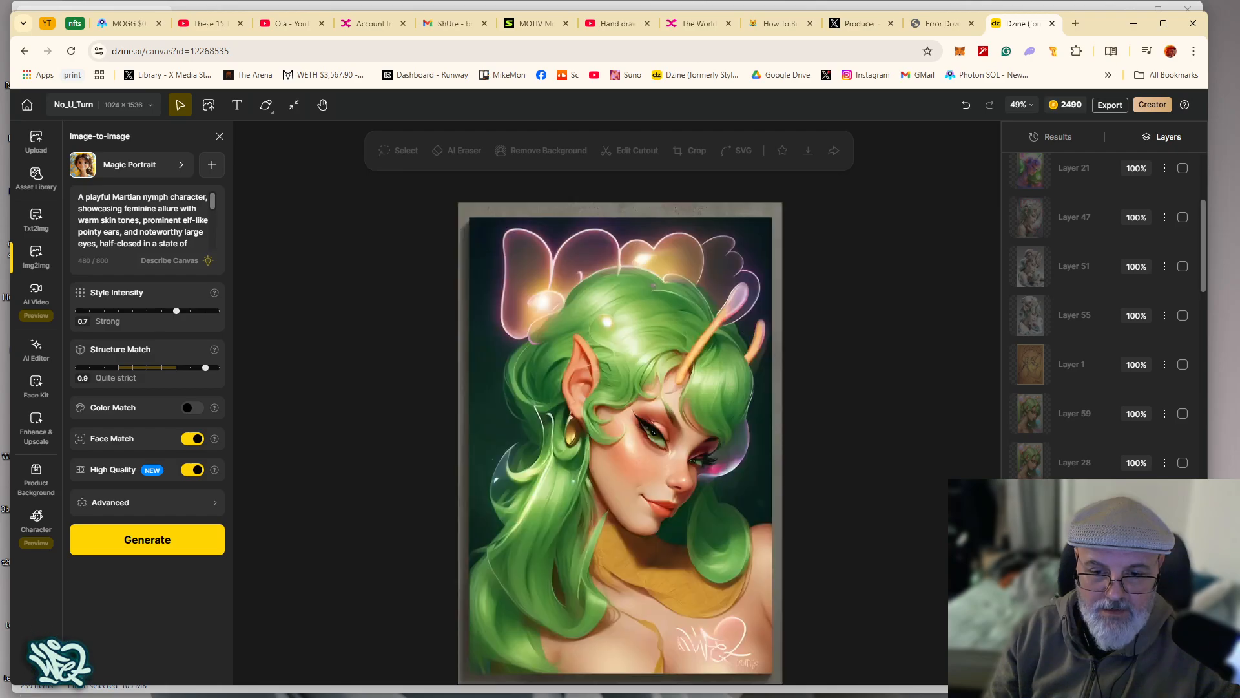
click(1182, 511)
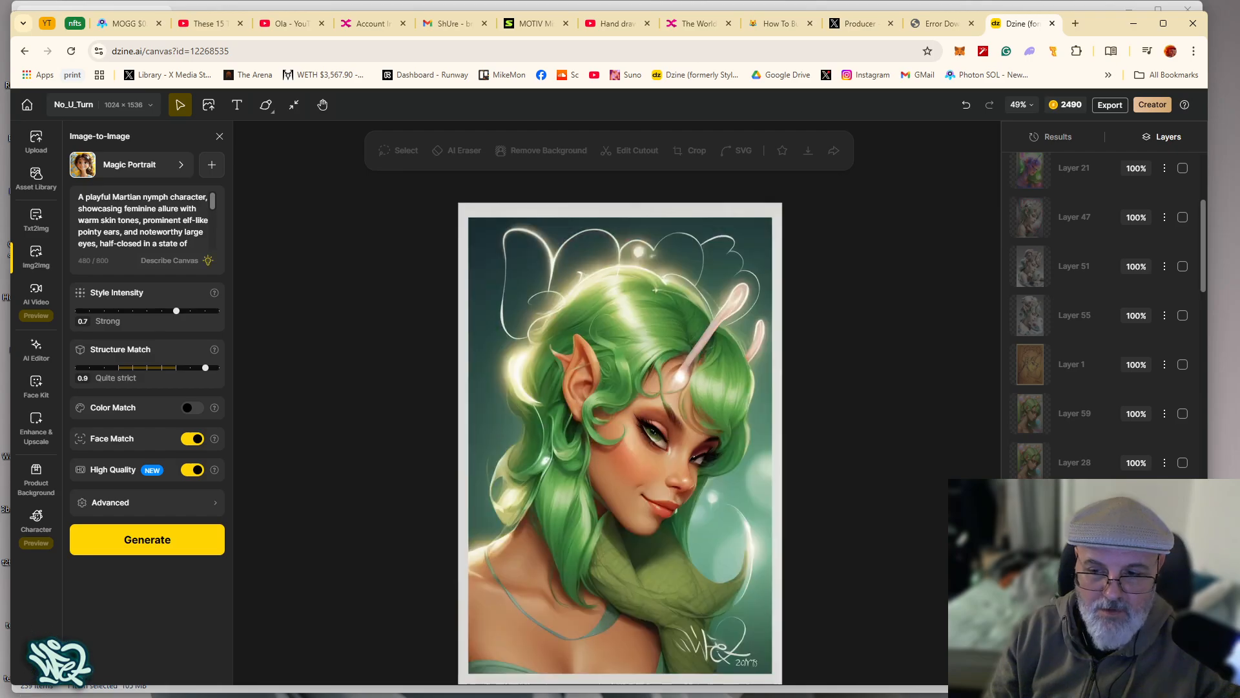
Show the Layer 28 bubble portrait and examine its face, bubbles and shoulders up close, undoing the accidental move
click(1182, 463)
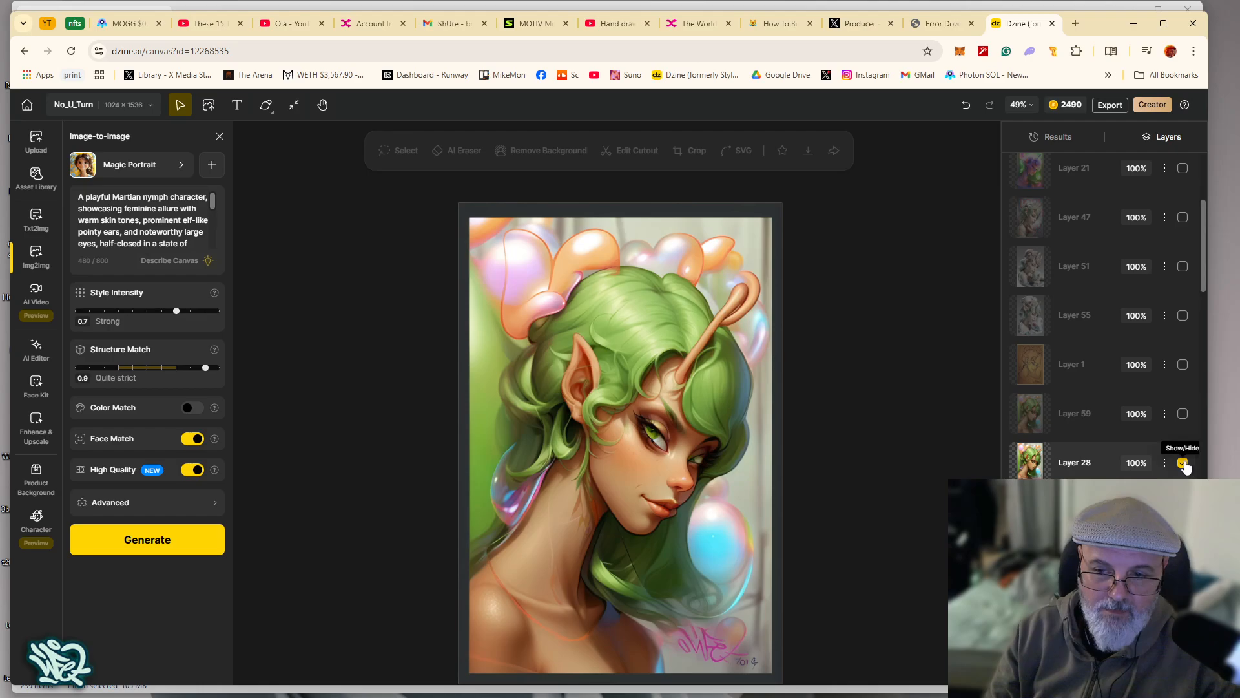
scroll(749, 577, up, 5)
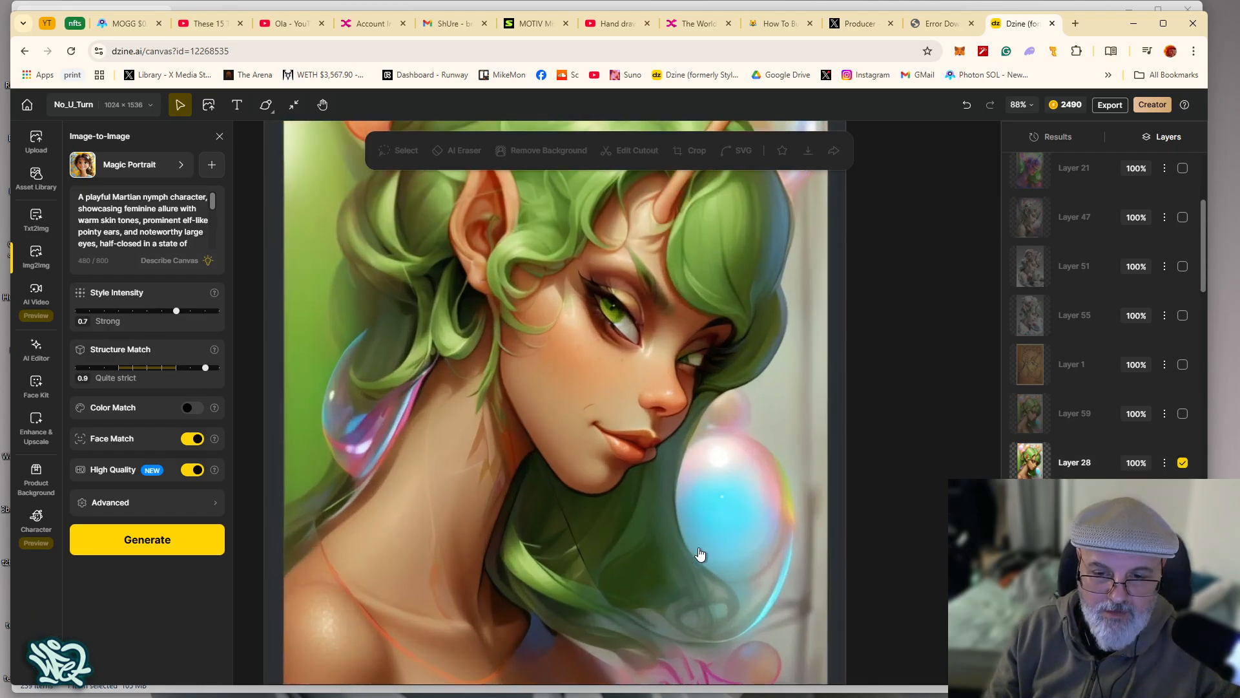
drag(708, 581, 695, 564)
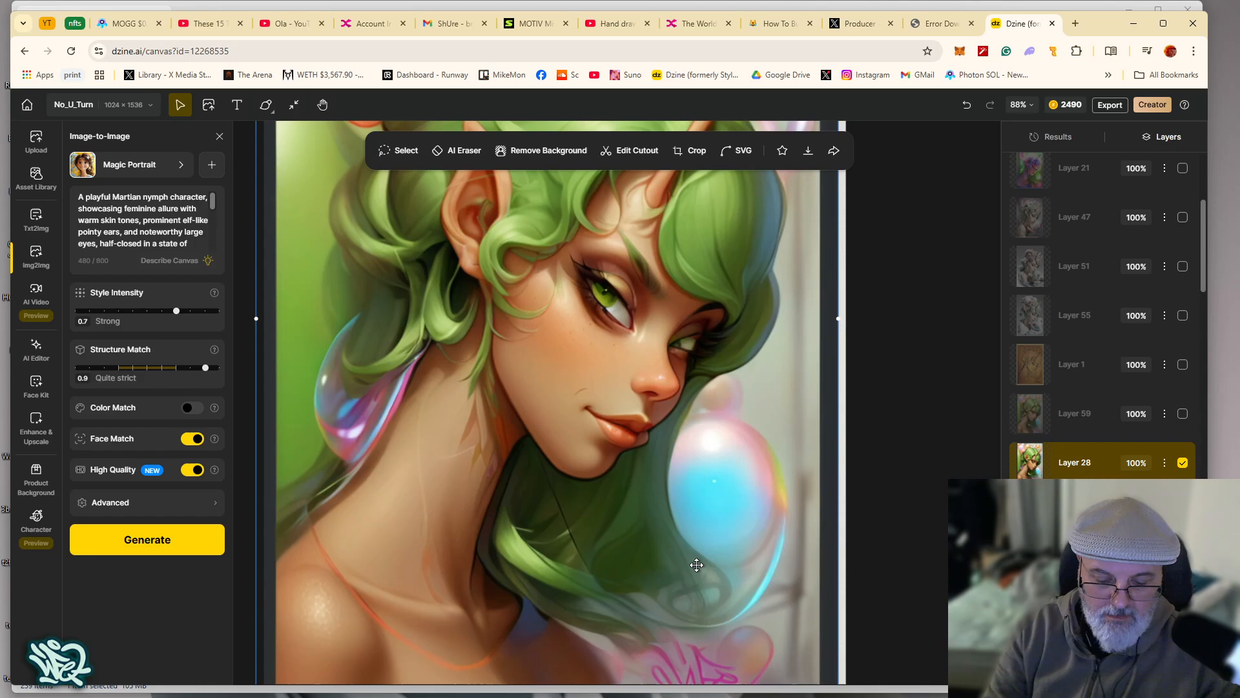
key(ctrl+z)
scroll(681, 562, down, 3)
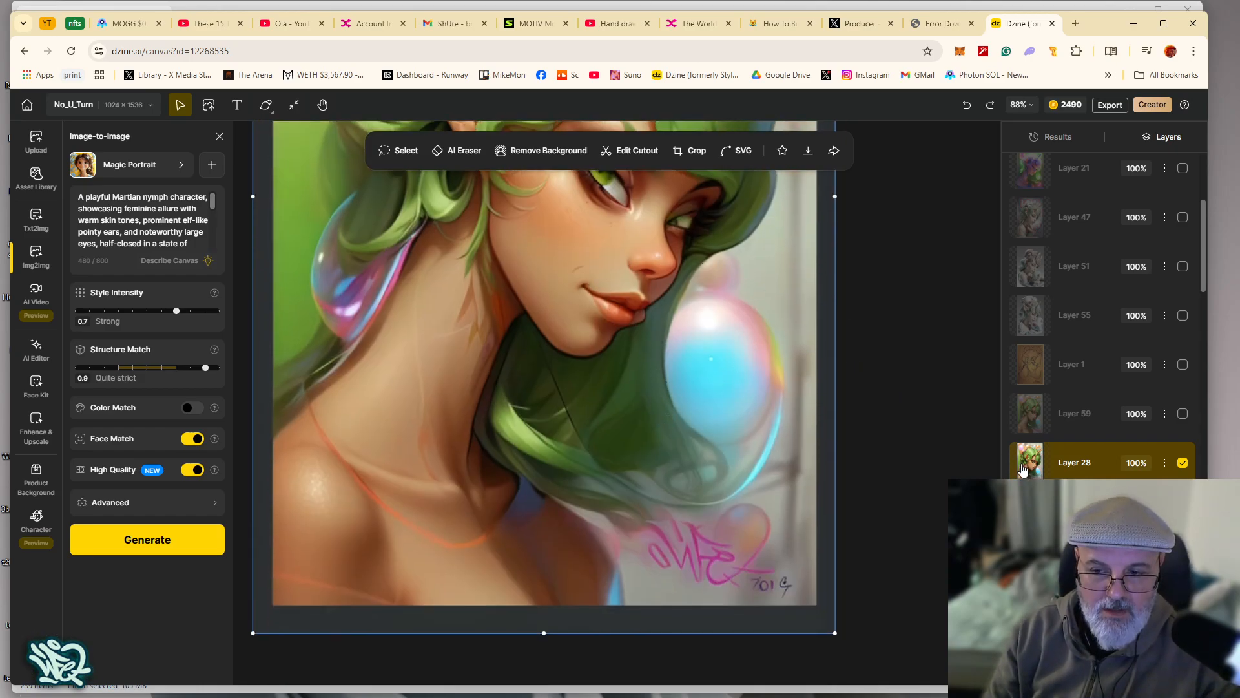
Compare the lower face, hair and neck of the Layer 28 bubble portrait with the green-scarf portrait by toggling Layer 28
click(1184, 465)
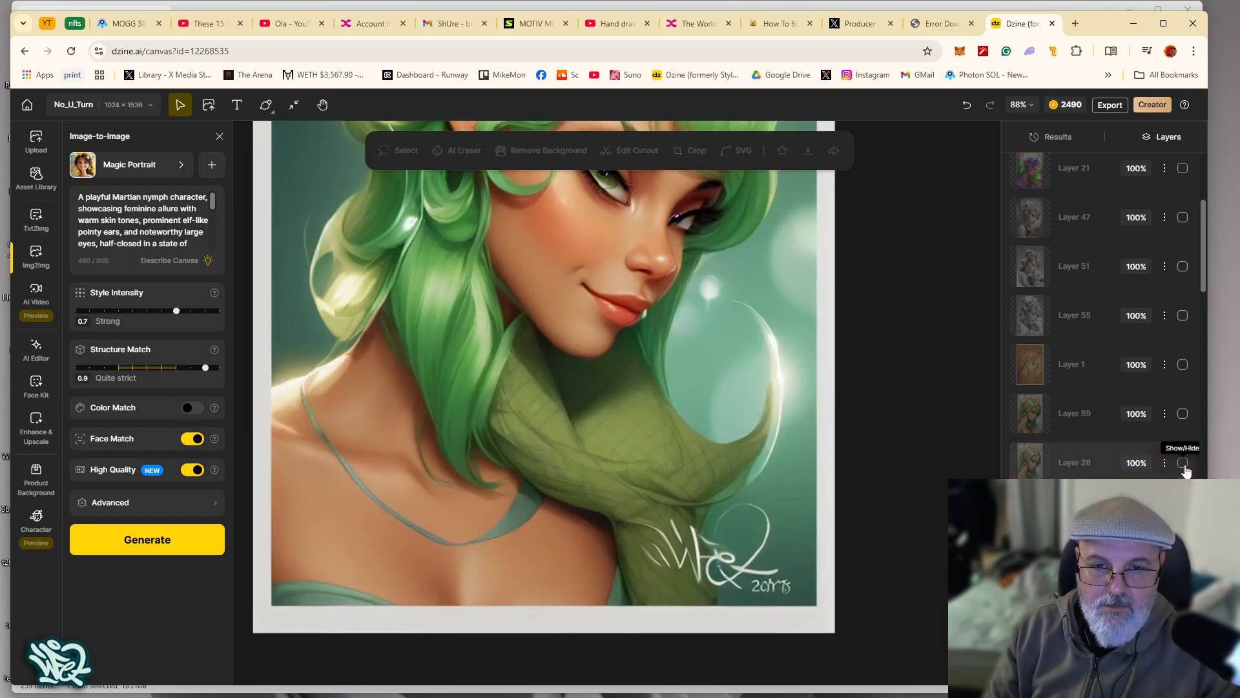
click(1184, 463)
click(1184, 464)
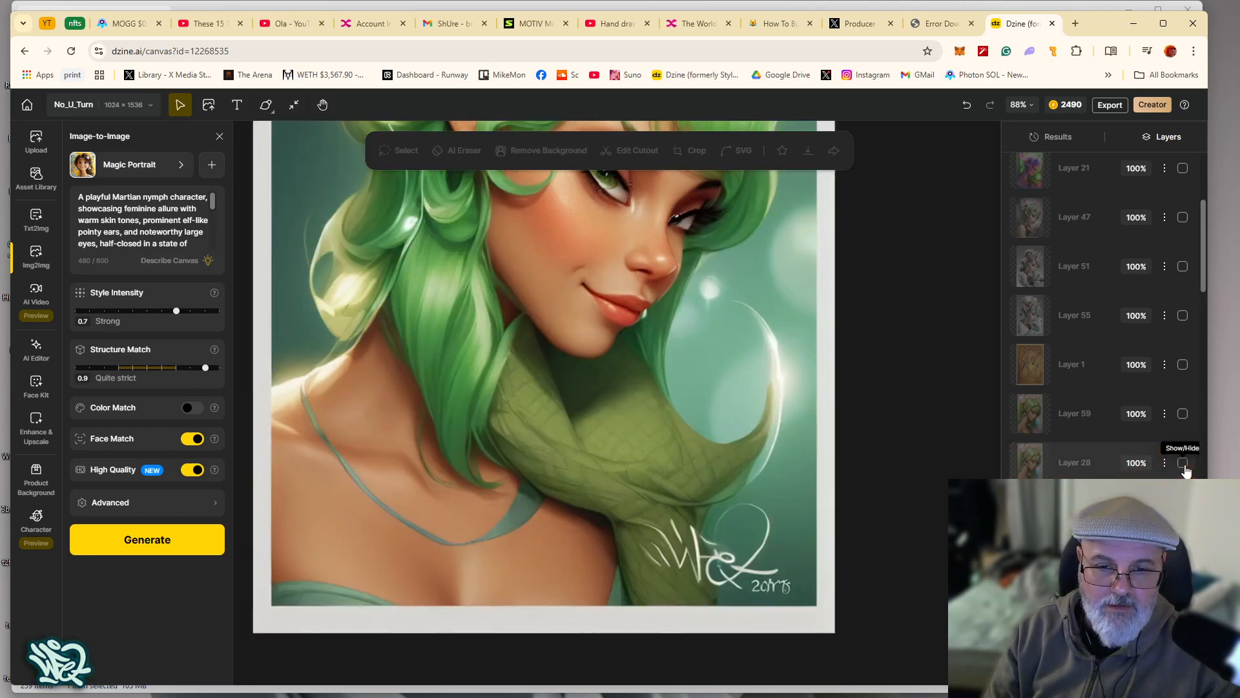
click(1183, 464)
click(1183, 464)
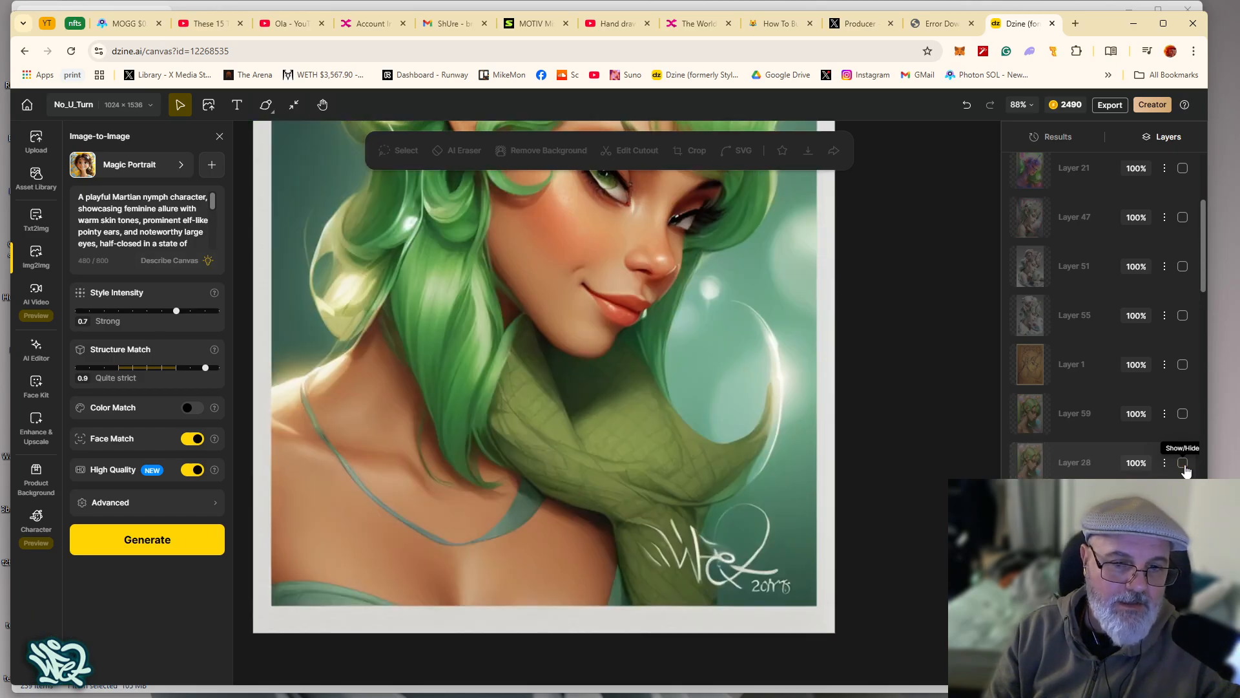
click(1184, 464)
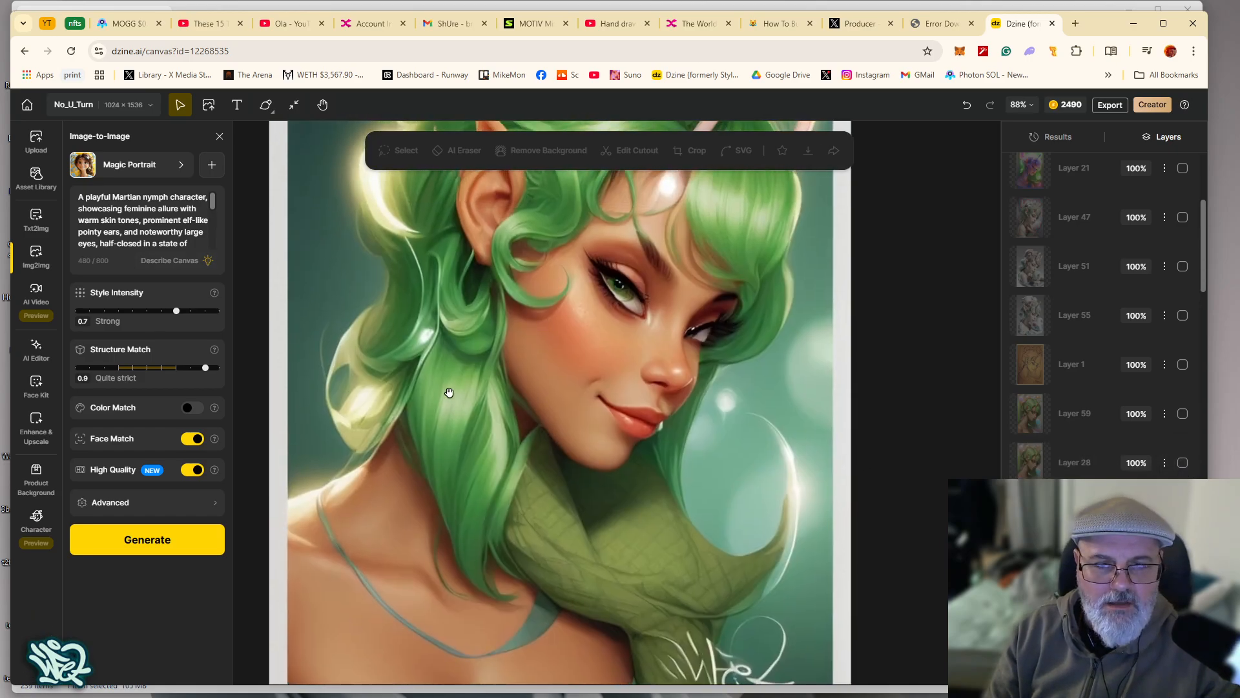
Compare the green-scarf portrait with the neon-lit version up close, and examine the whole gold-scarf portrait
key(ctrl+z)
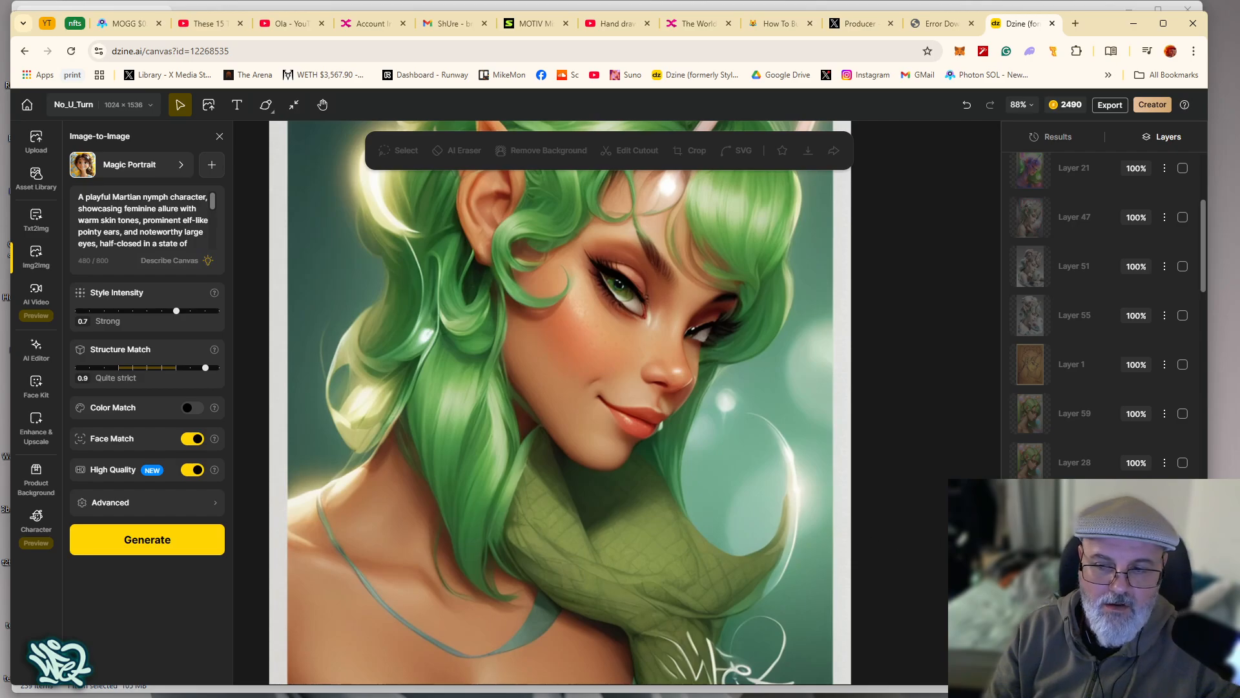
key(ctrl+z)
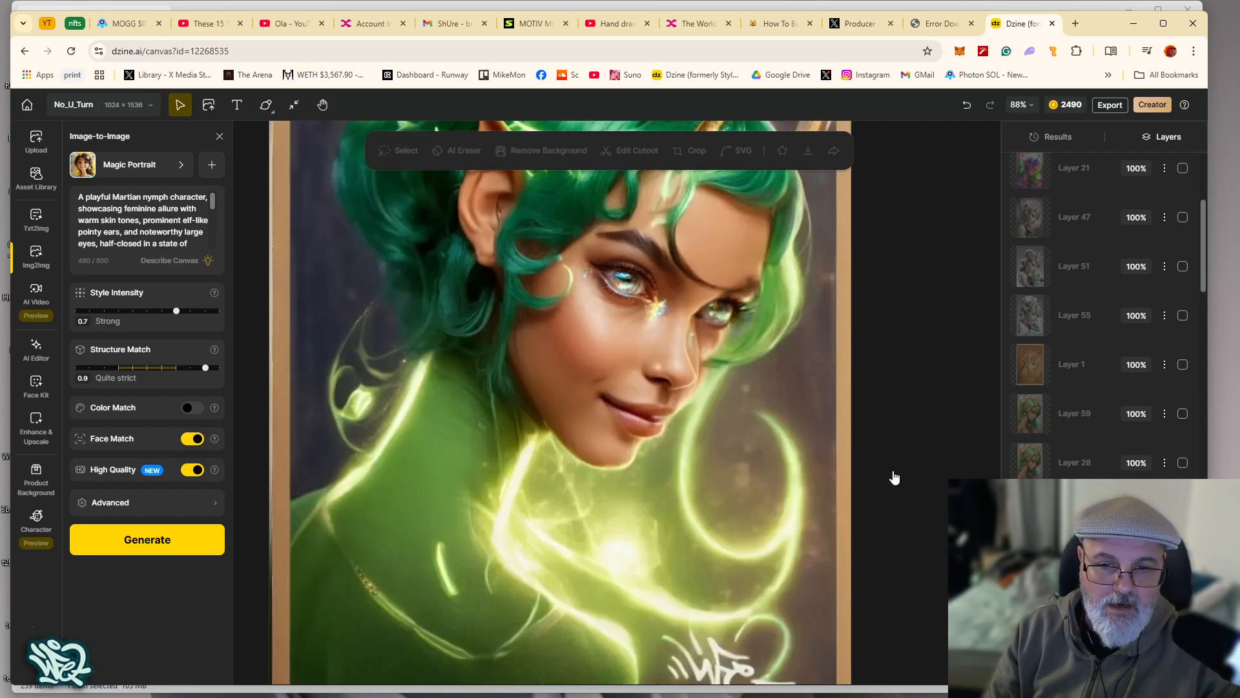
key(ctrl+shift+z)
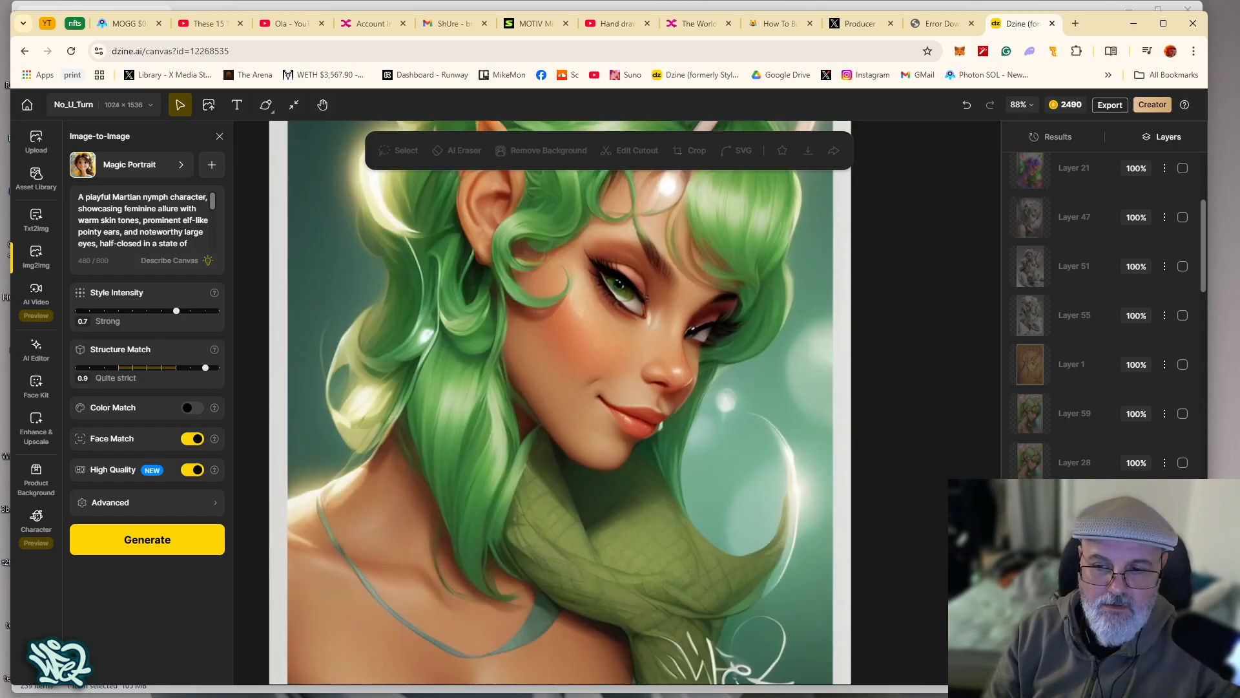
scroll(521, 411, down, 3)
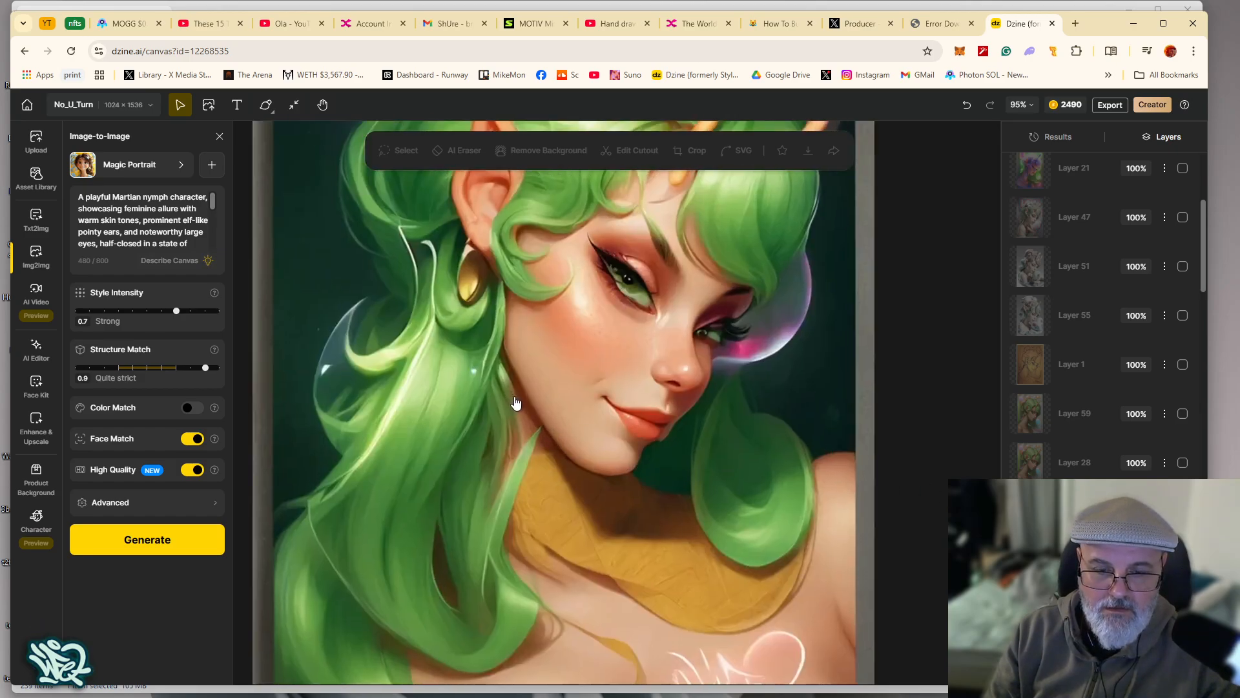
scroll(521, 411, down, 2)
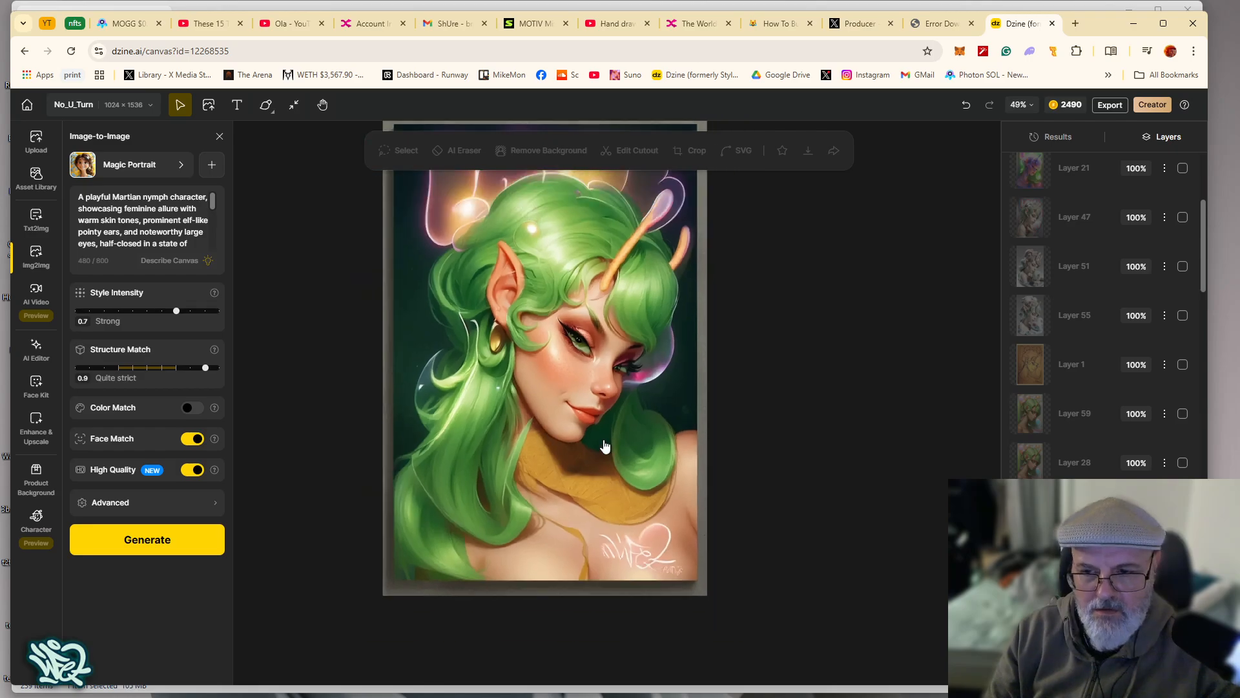
Compare the rendered portraits with the original sketch in Layer 1 and the bubble portrait in Layer 59
click(1181, 366)
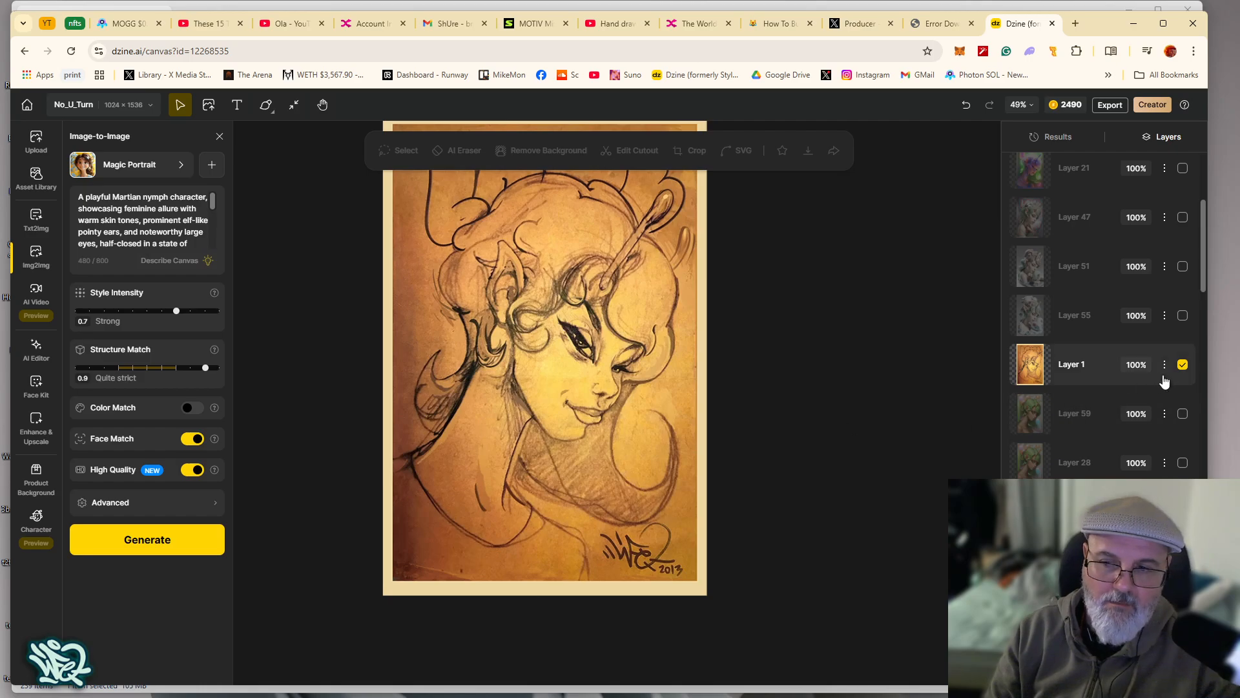
click(1186, 366)
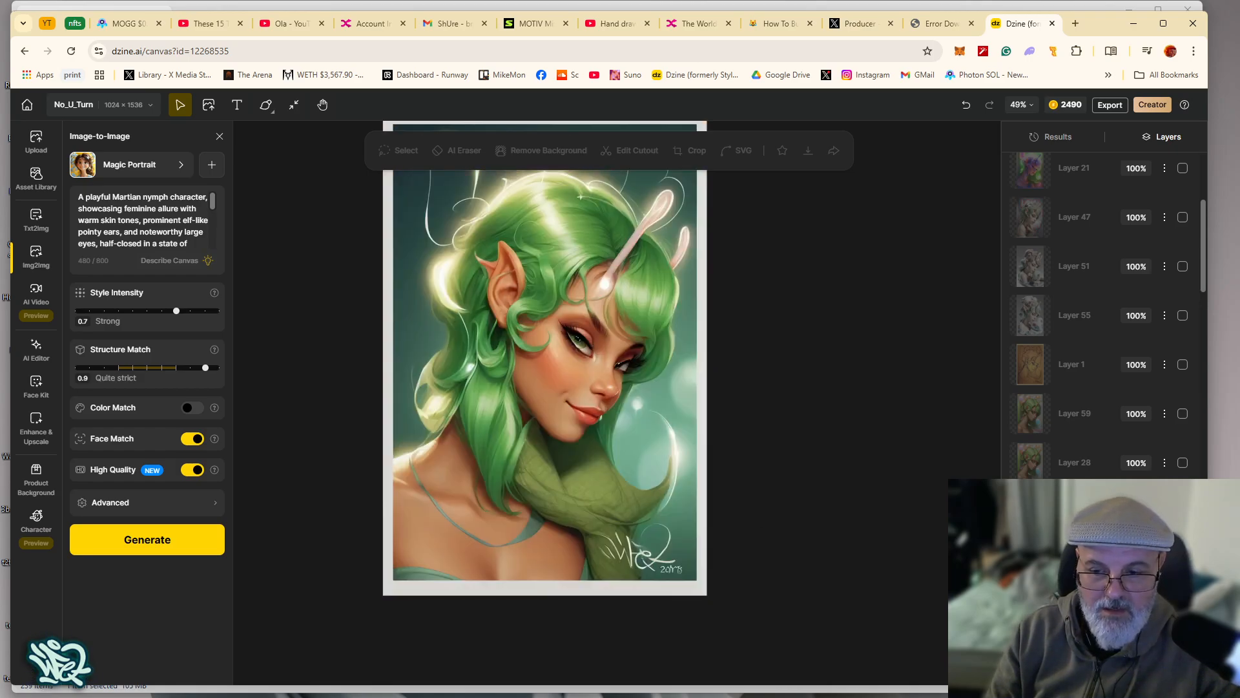
scroll(1103, 315, up, 1)
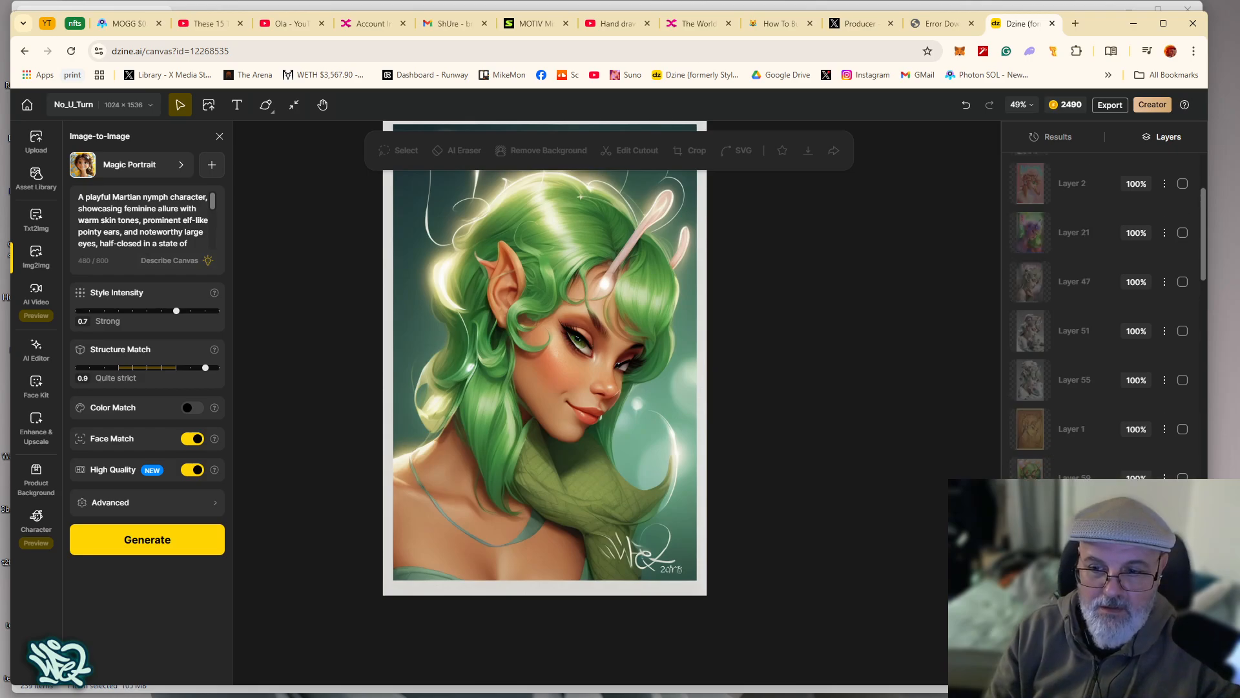
click(1183, 476)
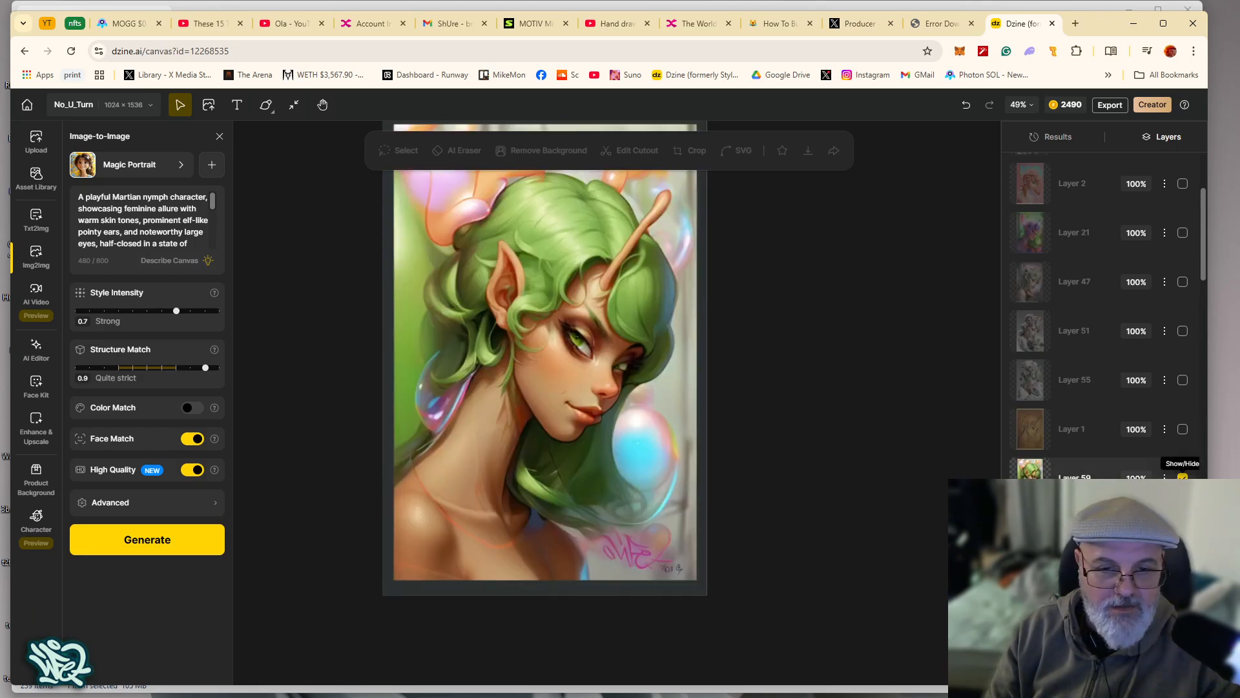
click(1183, 476)
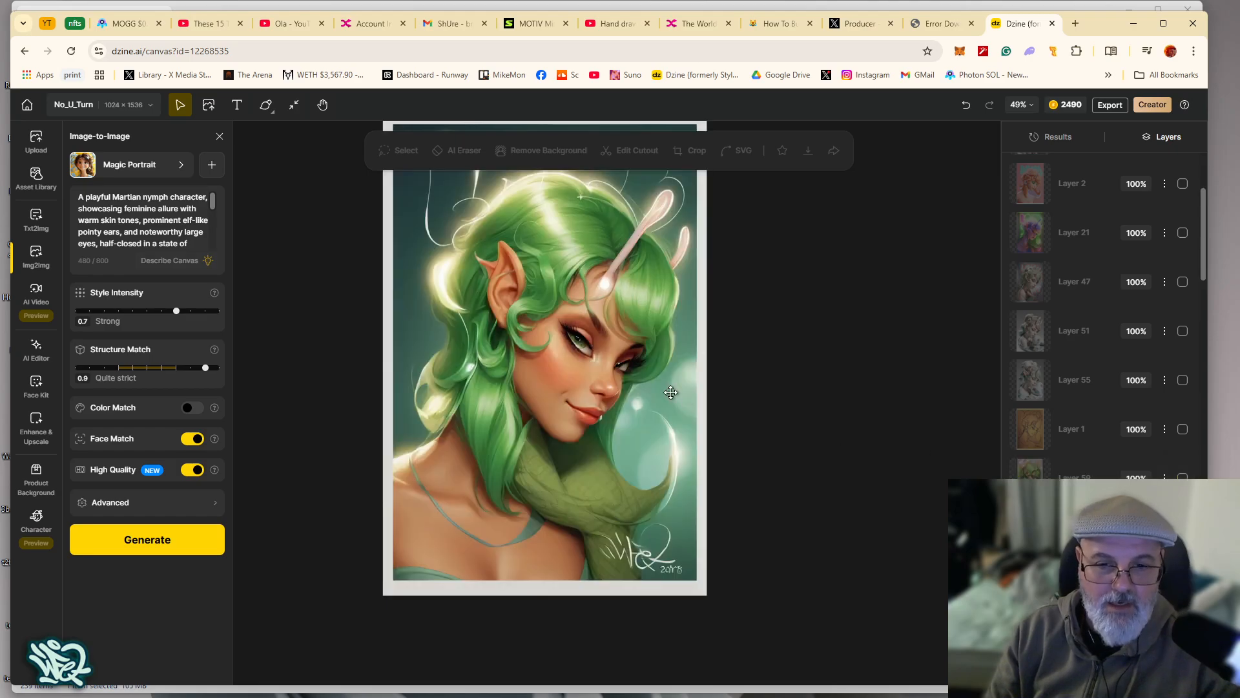
Set up an AI image-to-video of the gold-scarf portrait with the MiniMax Hailuo model and begin its prompt with "Elf"
drag(774, 395, 785, 473)
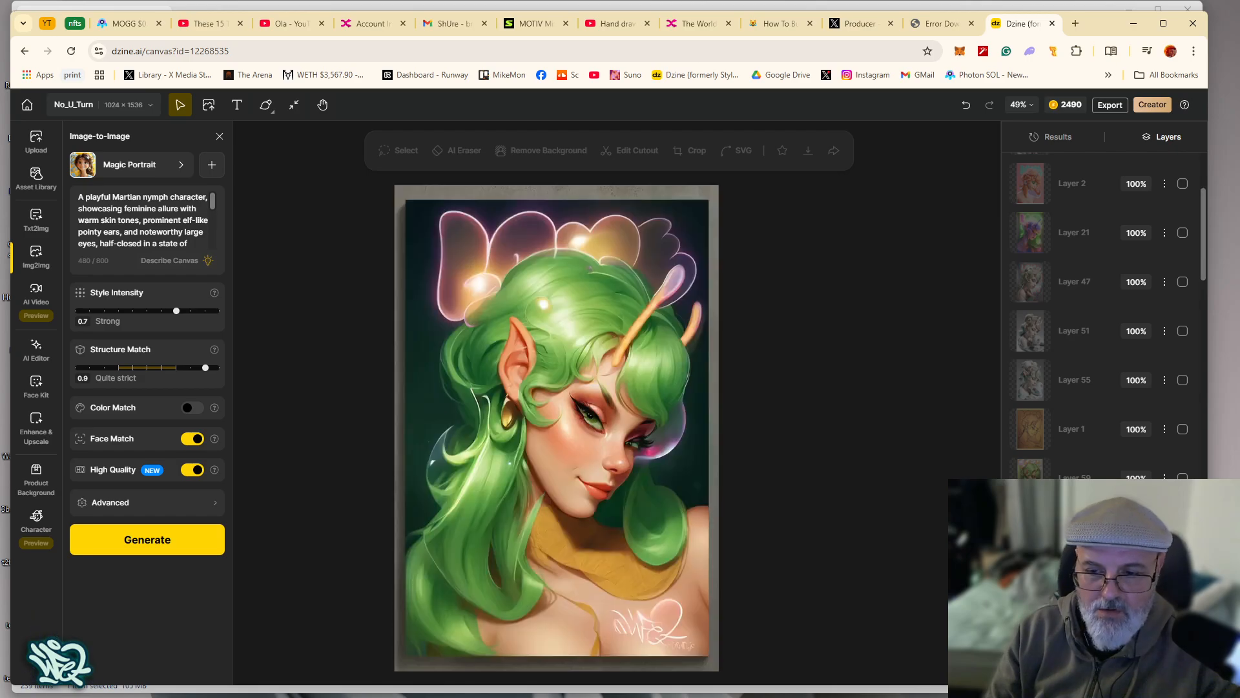
click(39, 309)
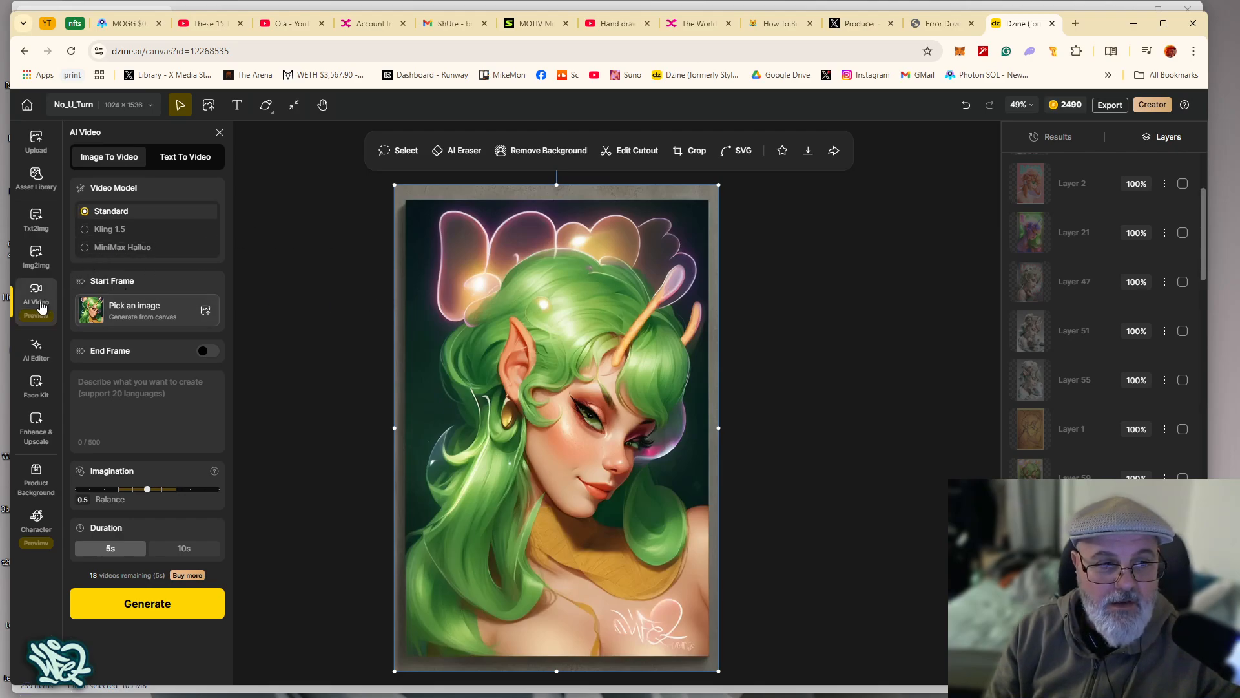
mouse_move(42, 310)
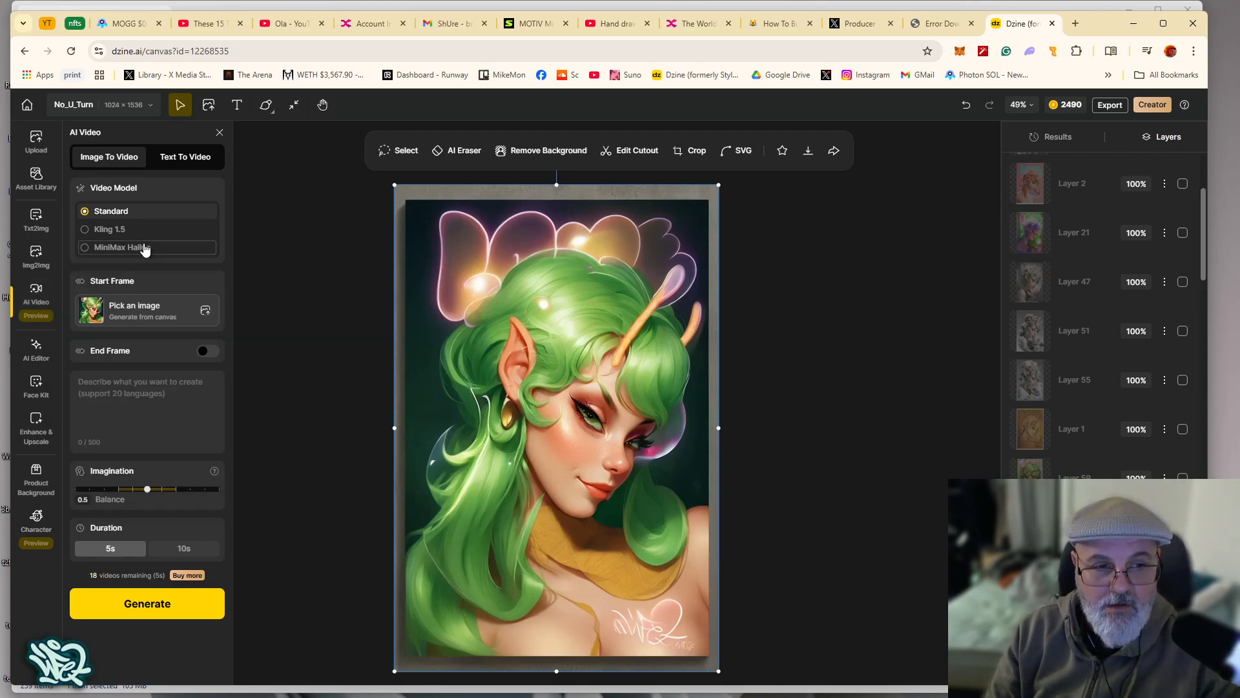
click(119, 248)
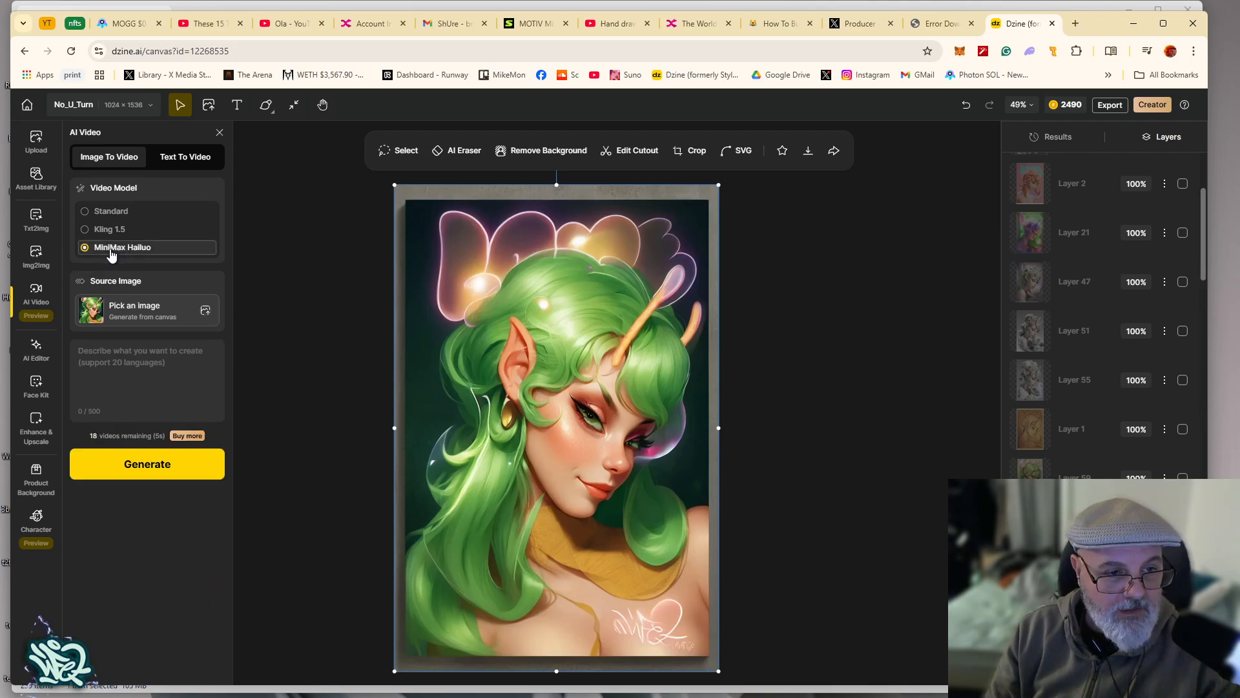
click(119, 370)
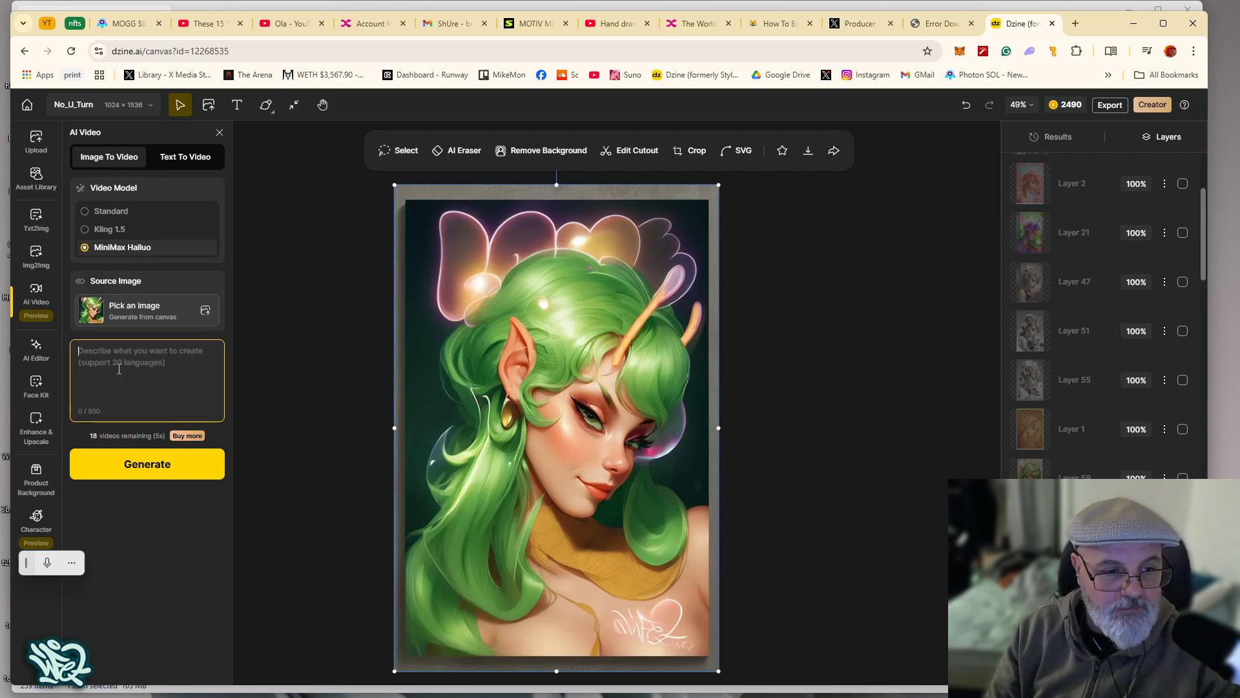
key(Caps_Lock)
text(Elf)
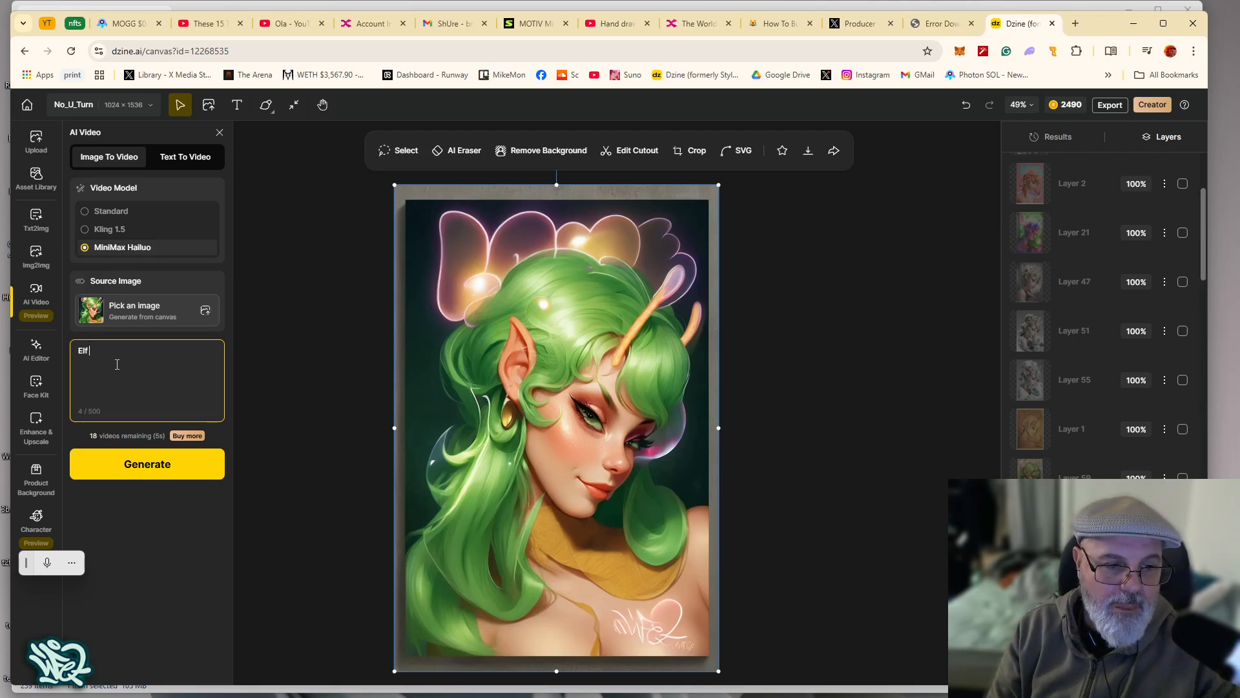
mouse_move(536, 693)
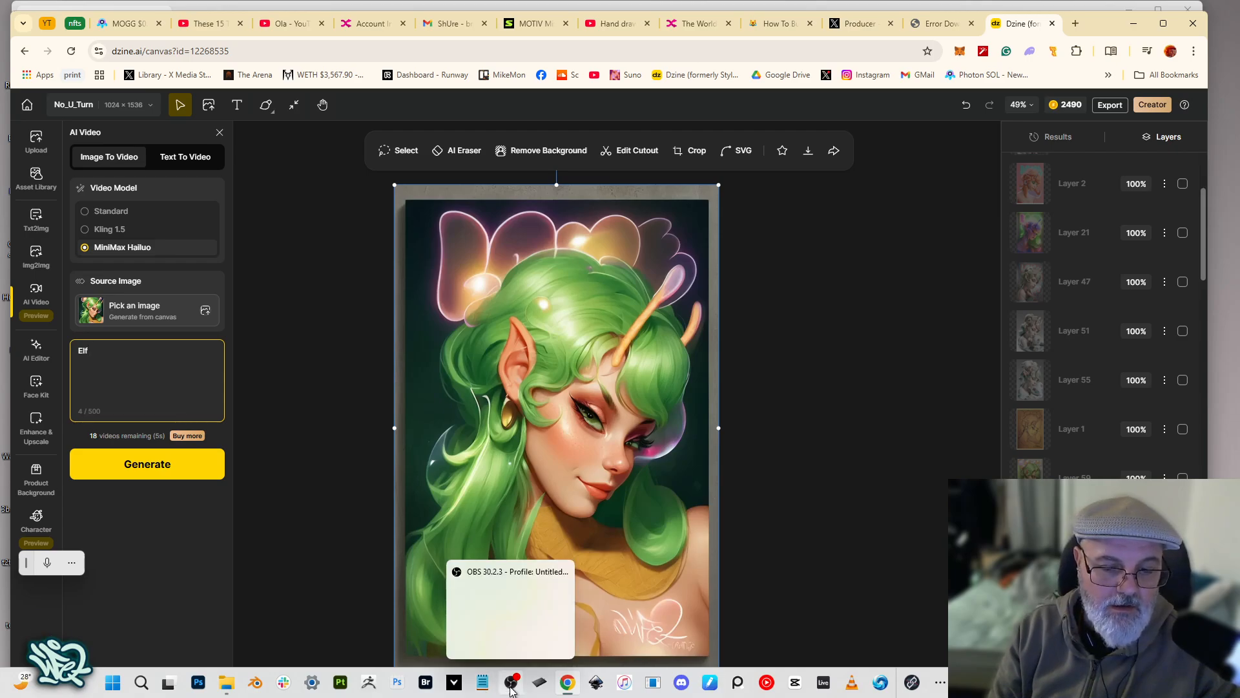
click(501, 640)
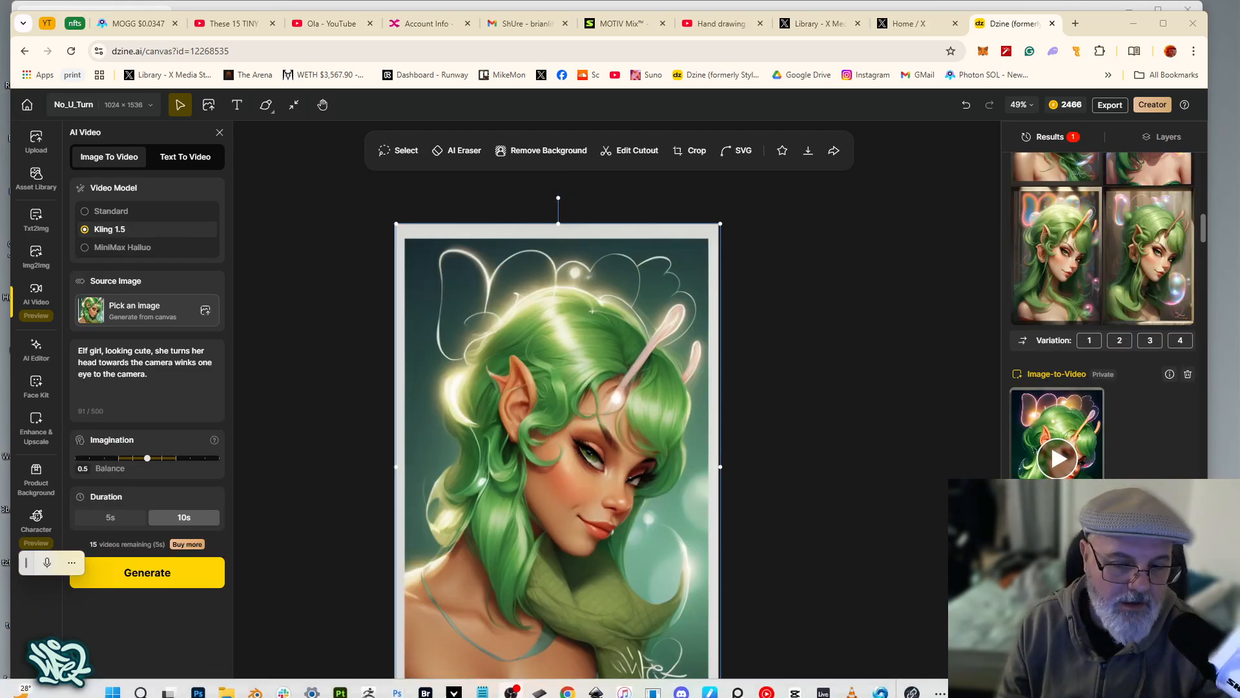
click(567, 682)
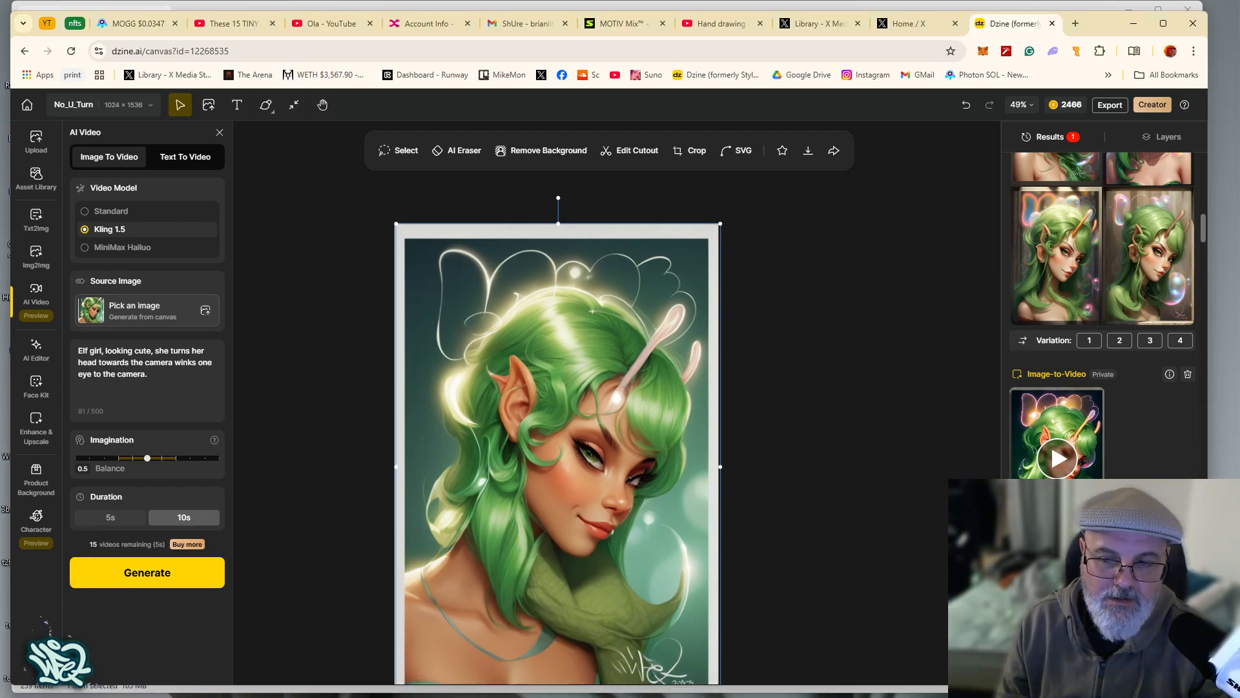
Play the generated Image-to-Video of the gold-scarf portrait and close the player
scroll(1067, 450, down, 1)
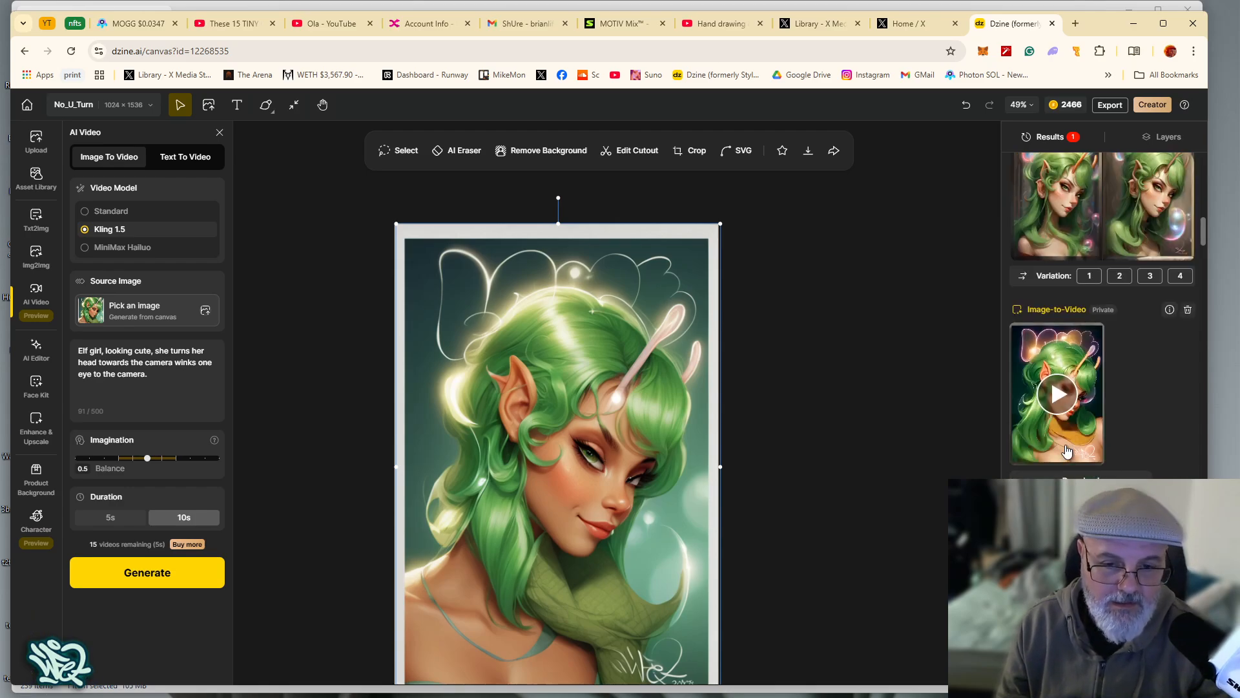
click(1067, 450)
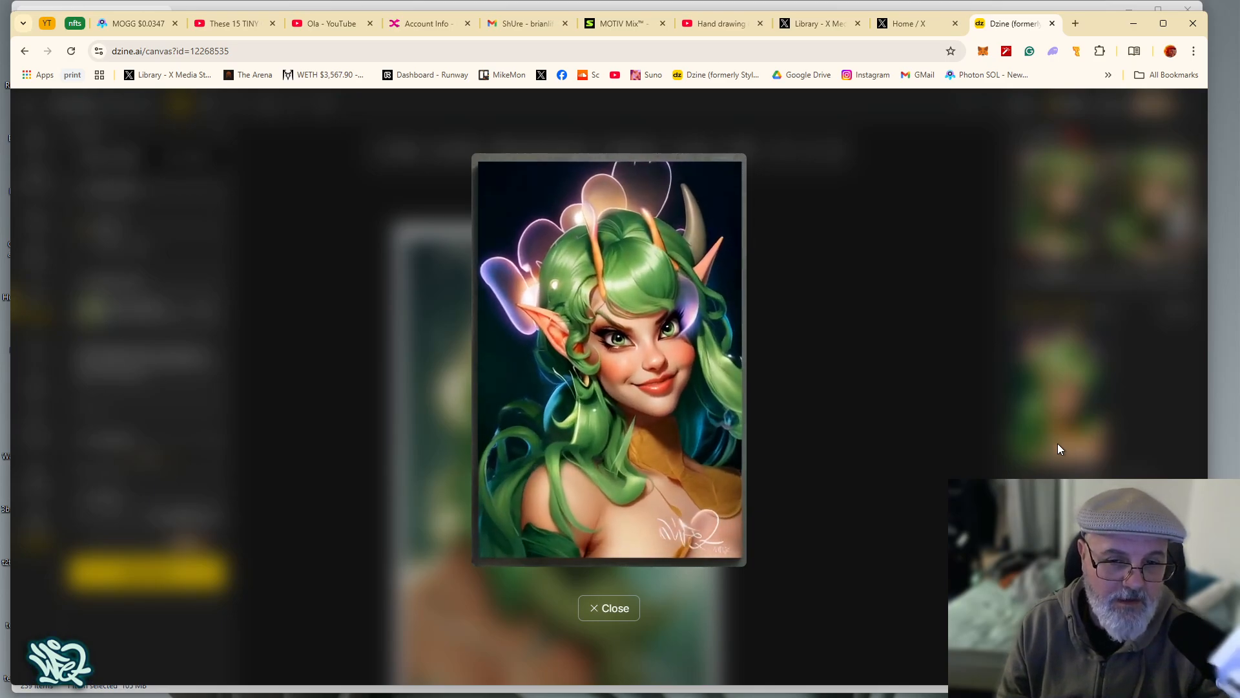
mouse_move(550, 240)
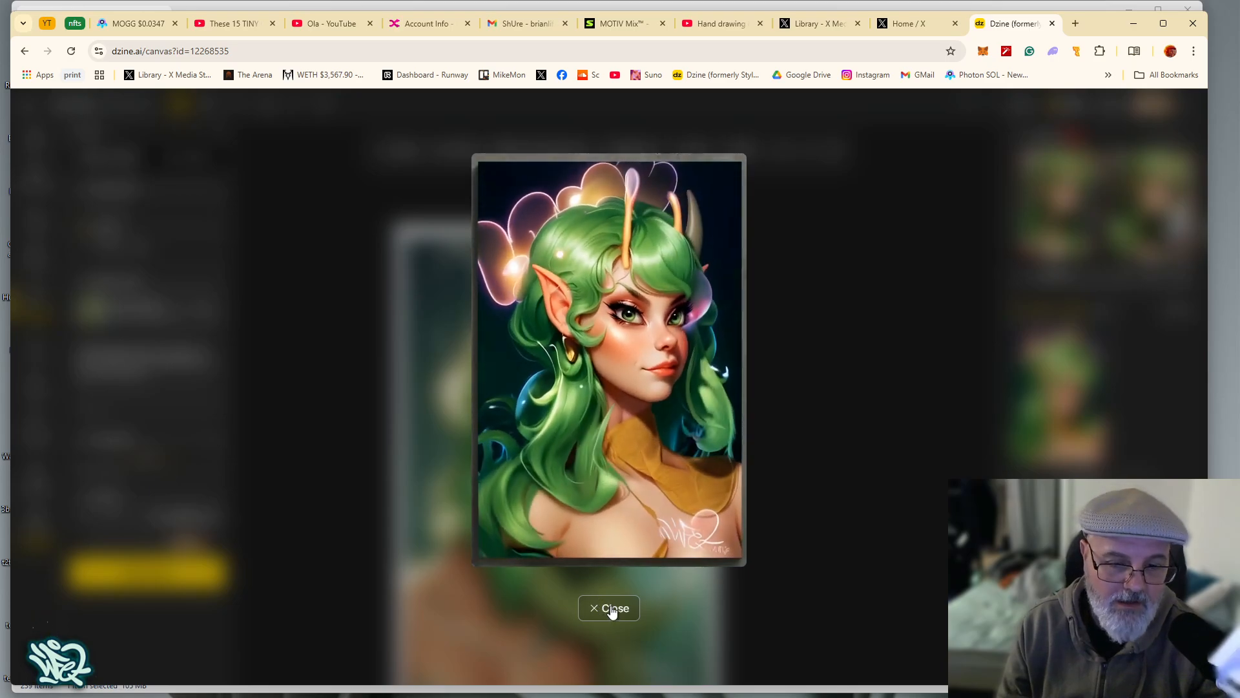
click(611, 609)
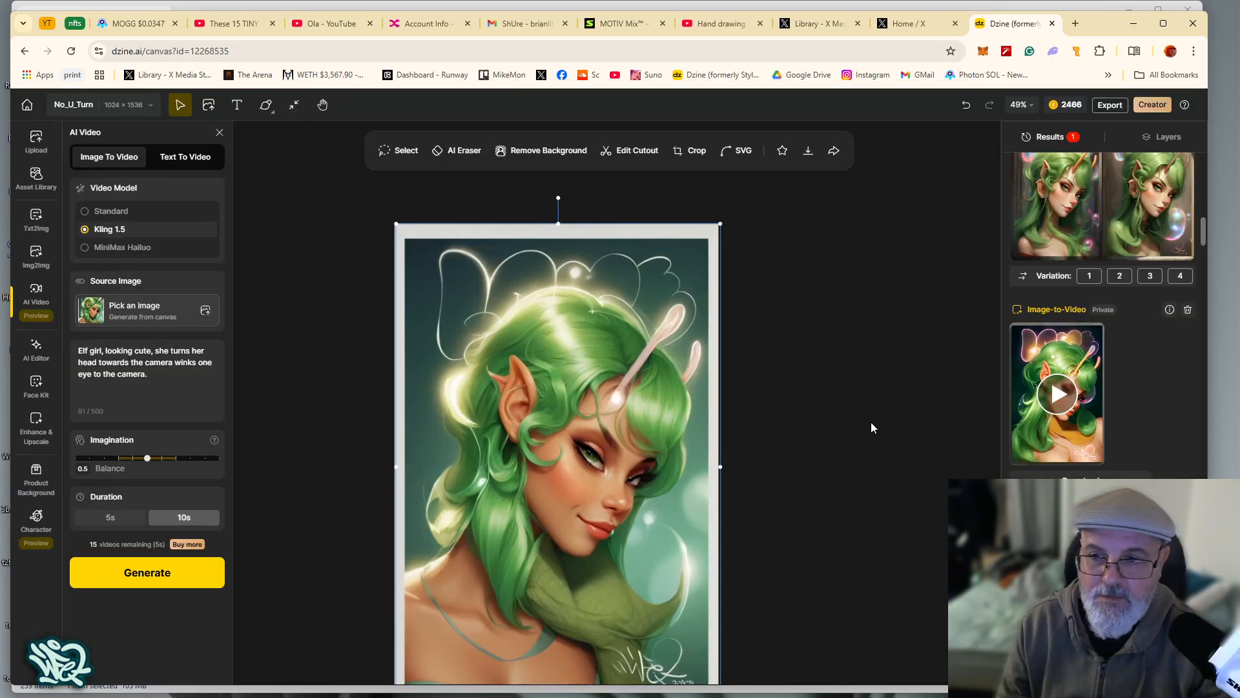
Preview the four green-haired bubble portraits in the Image-to-Image results and compare their ears, hair and bubbles
scroll(1079, 401, up, 3)
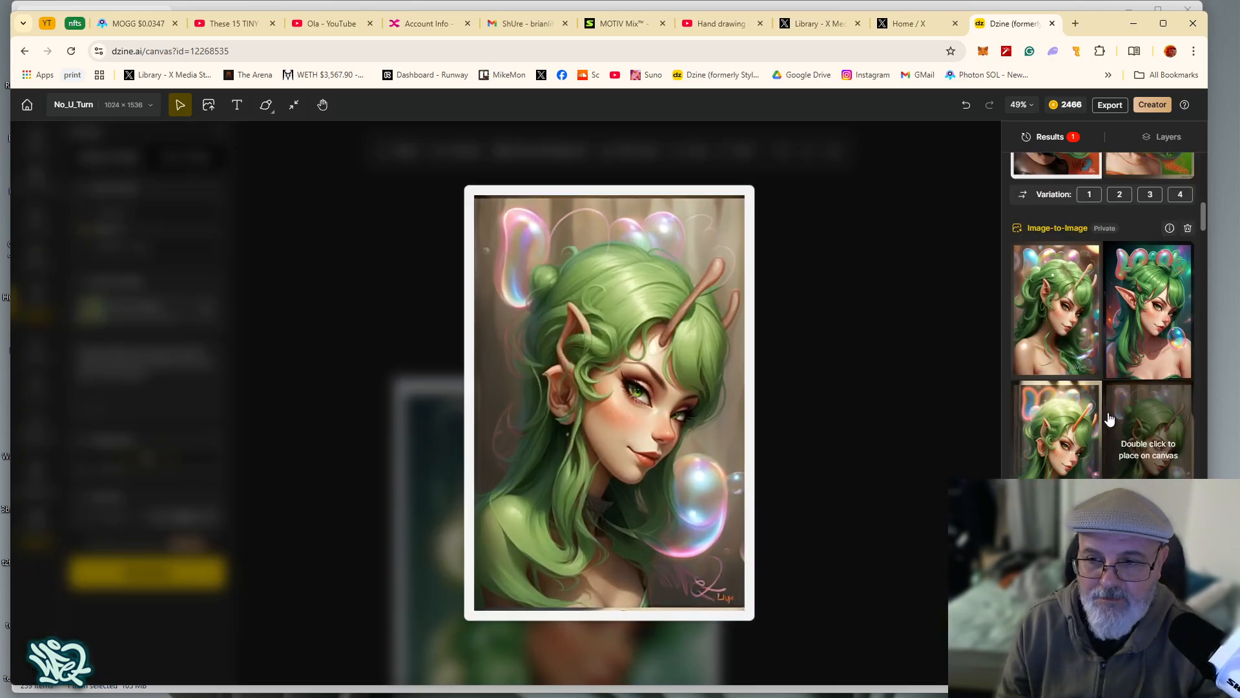
mouse_move(1070, 433)
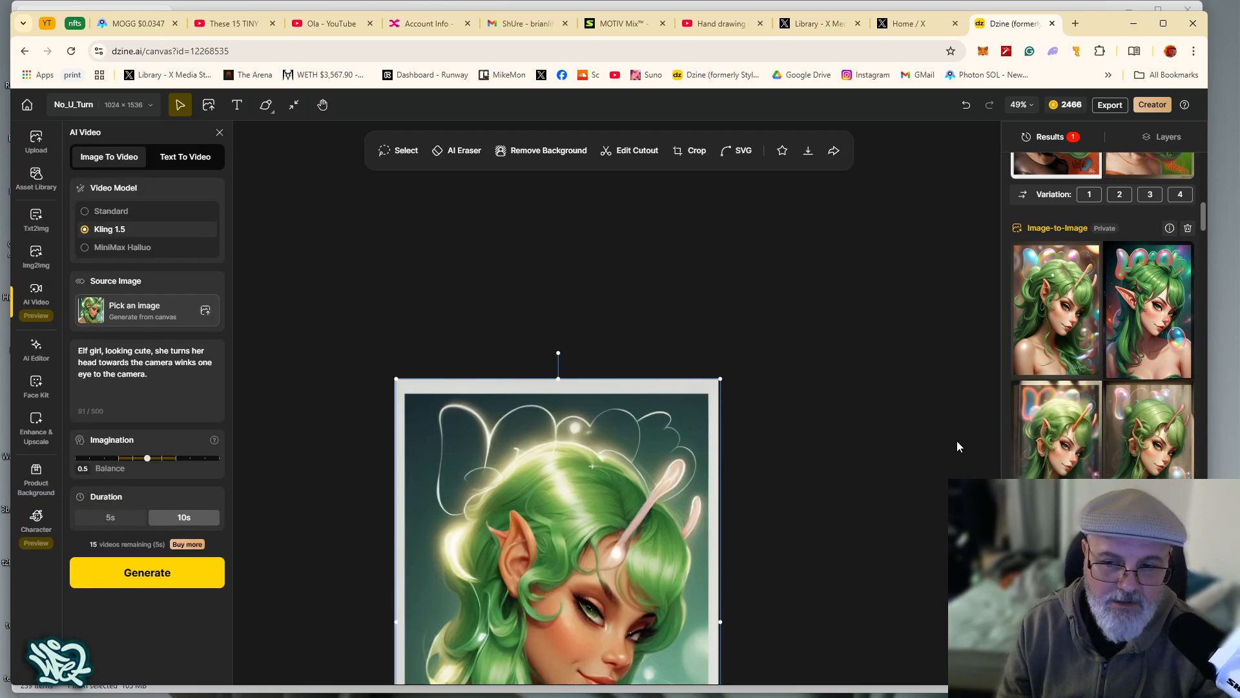
mouse_move(1027, 444)
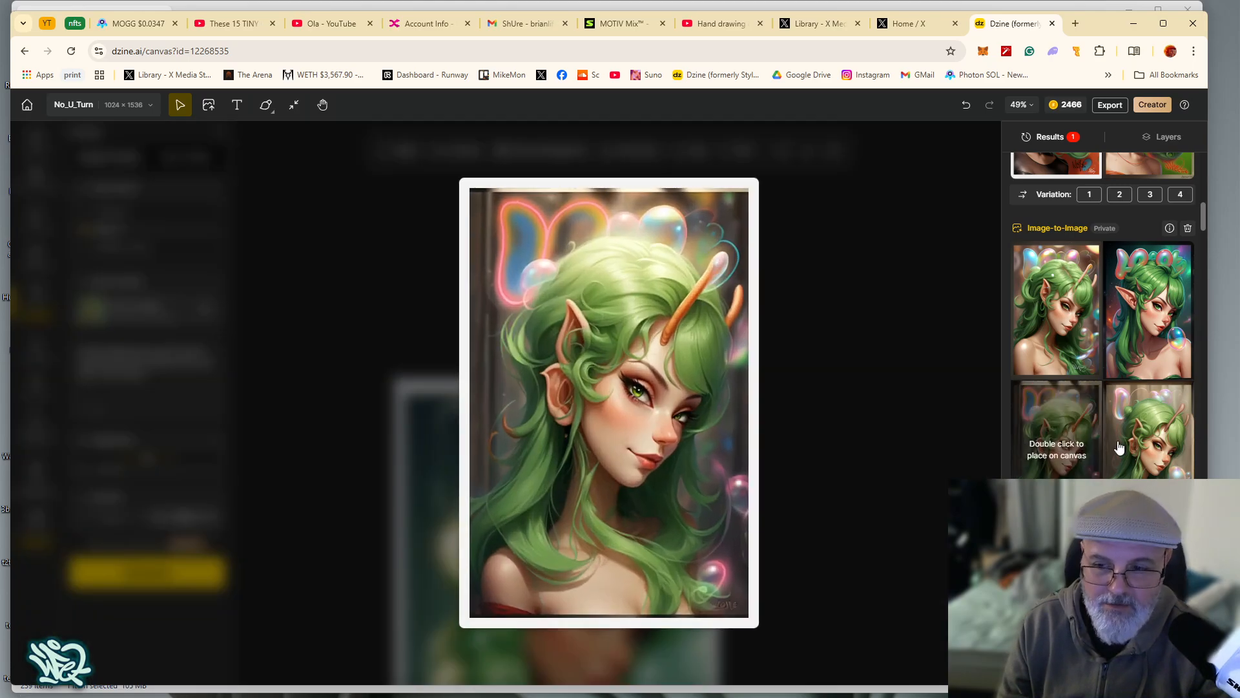
mouse_move(1154, 442)
mouse_move(1135, 334)
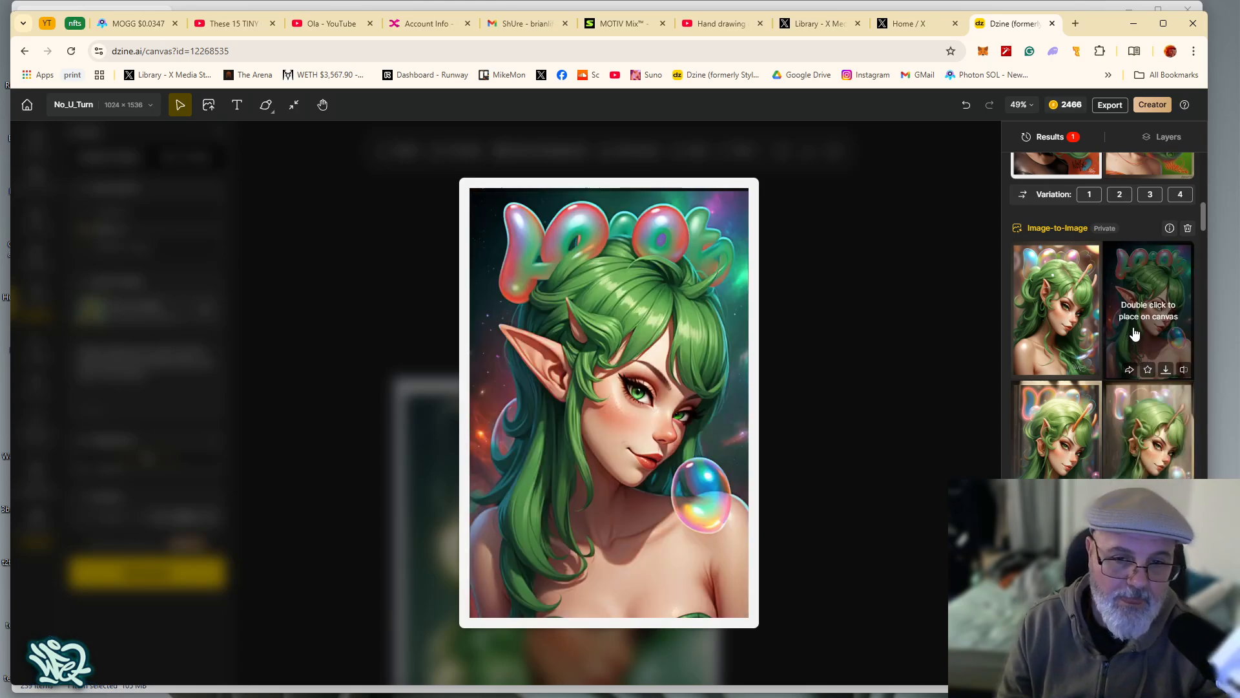
mouse_move(1053, 332)
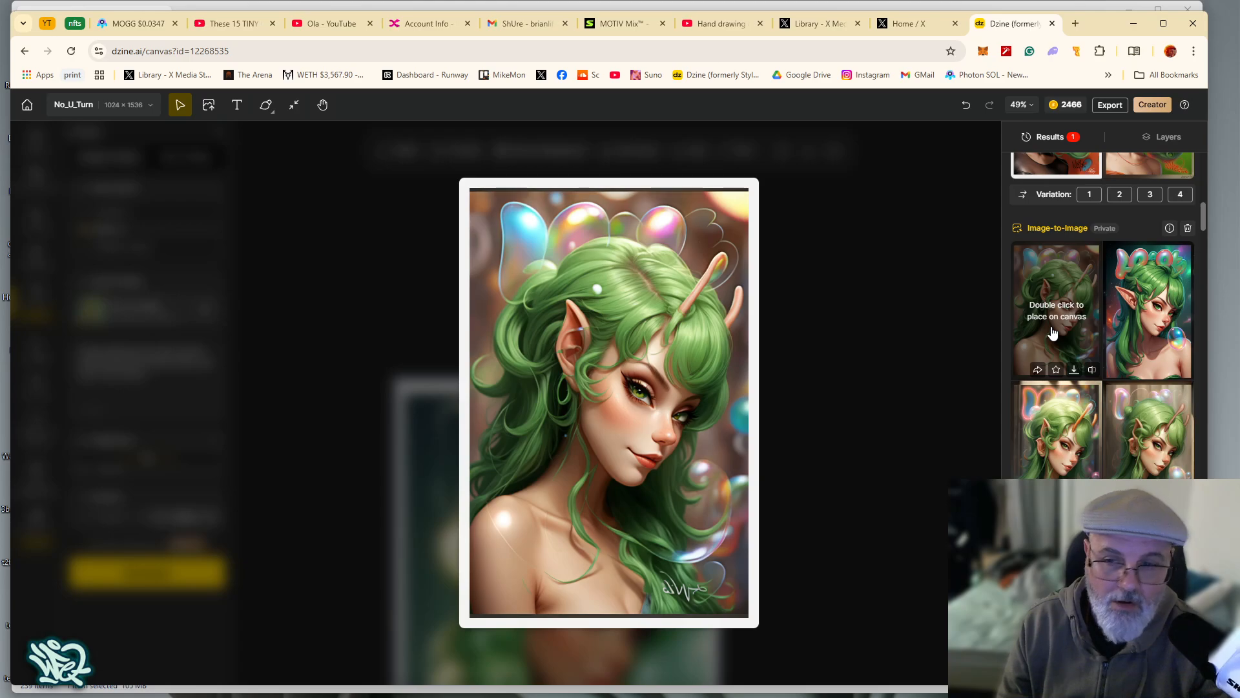
mouse_move(1164, 419)
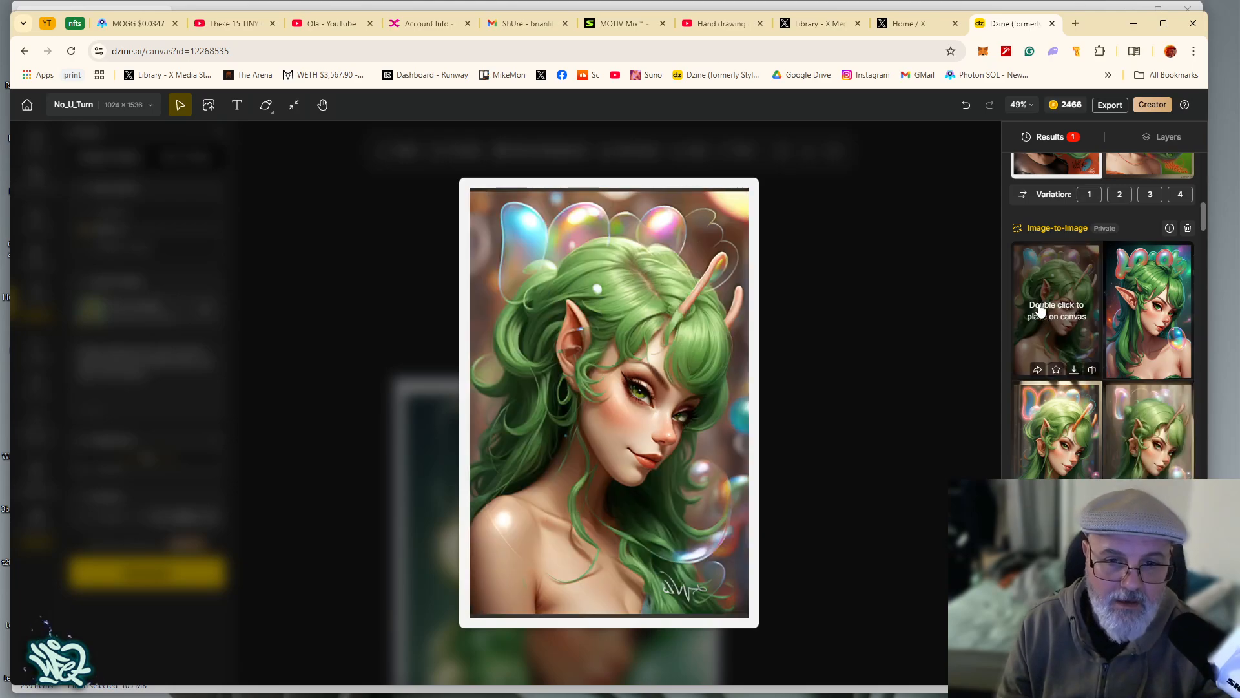
Preview the balloon and LOVE graffiti portraits and the flat cartoon versions, and check the pending Image-to-Video result
scroll(1043, 310, up, 3)
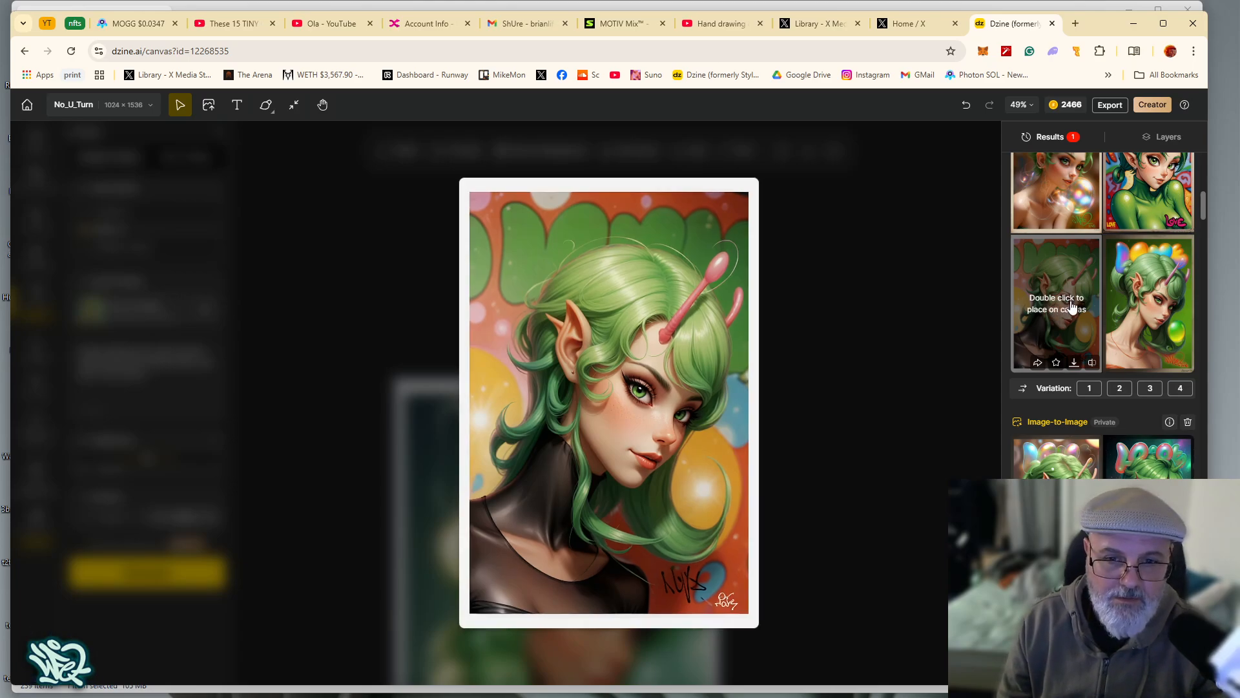
mouse_move(1119, 306)
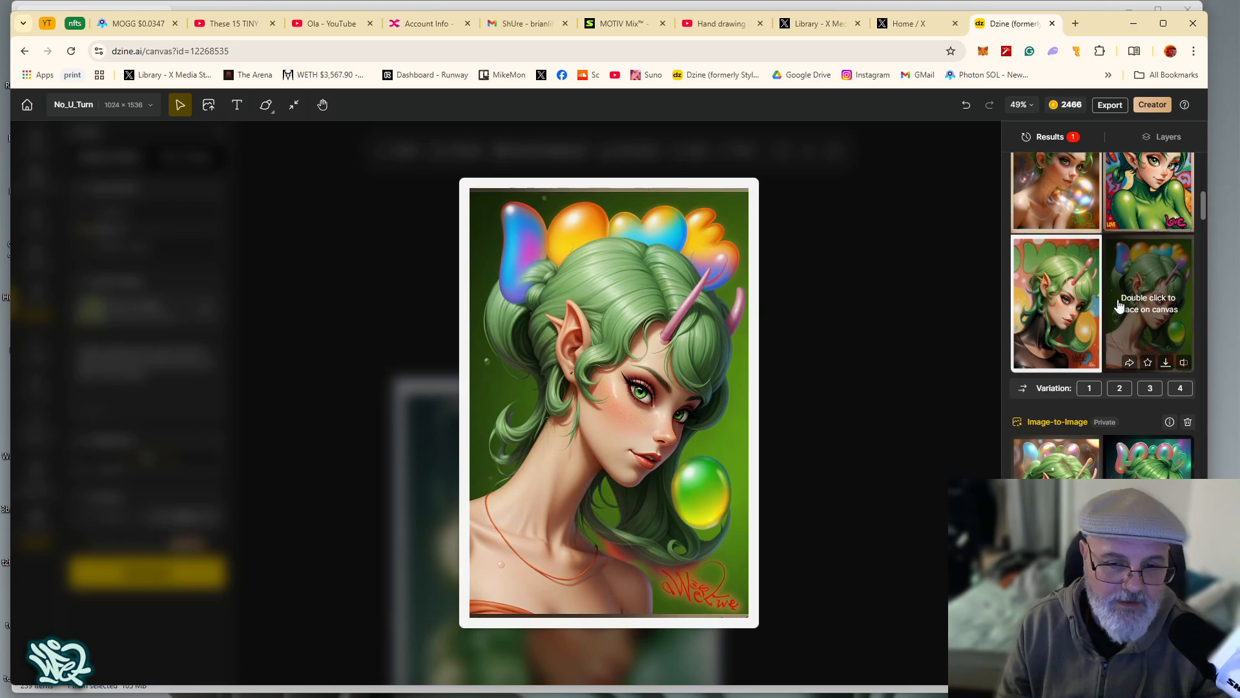
mouse_move(1125, 204)
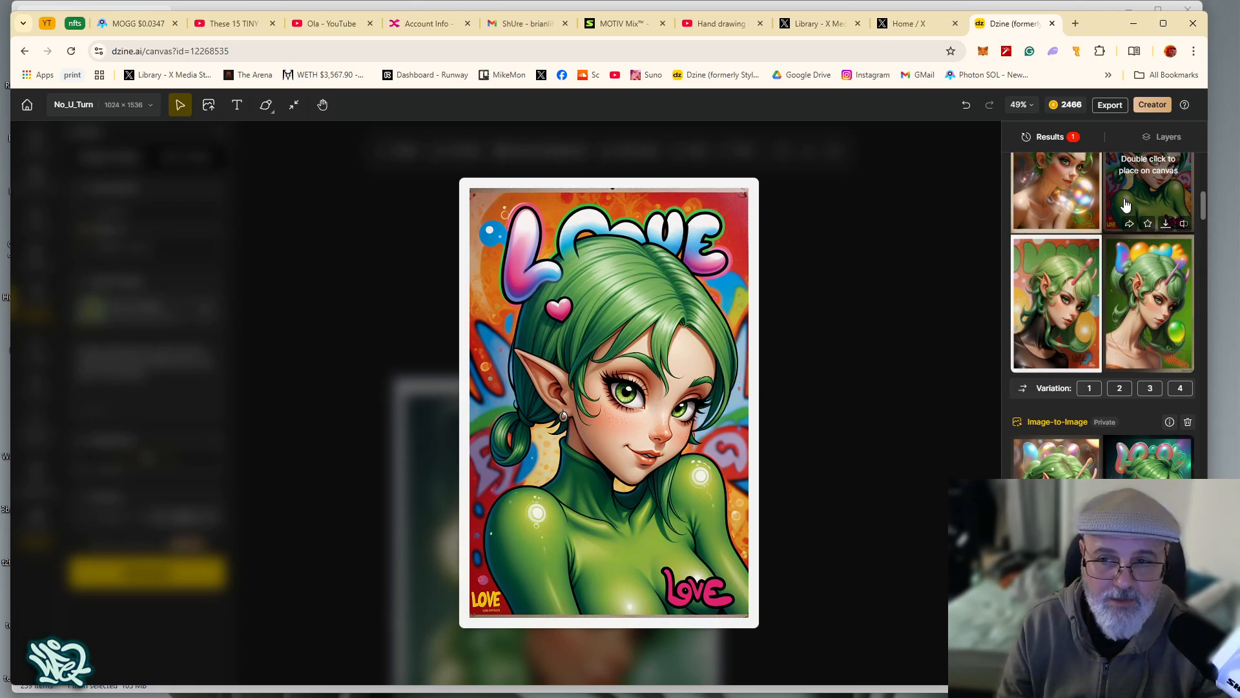
mouse_move(1065, 198)
scroll(1079, 323, down, 4)
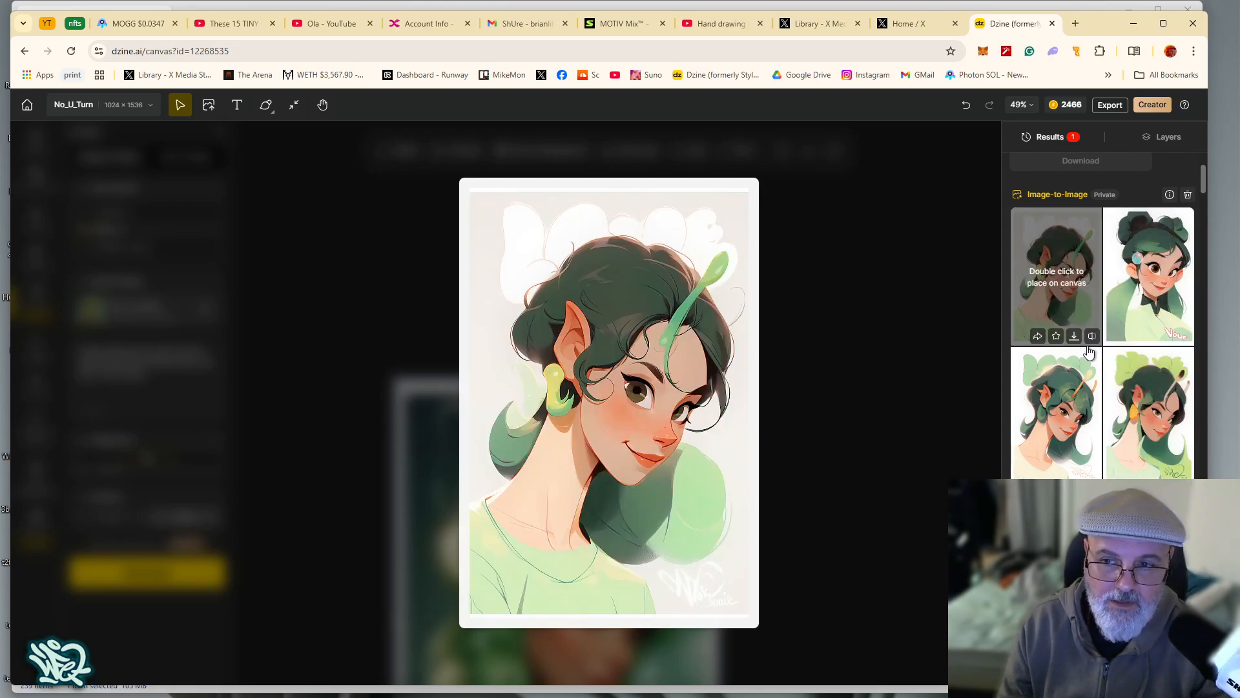
scroll(1072, 362, up, 3)
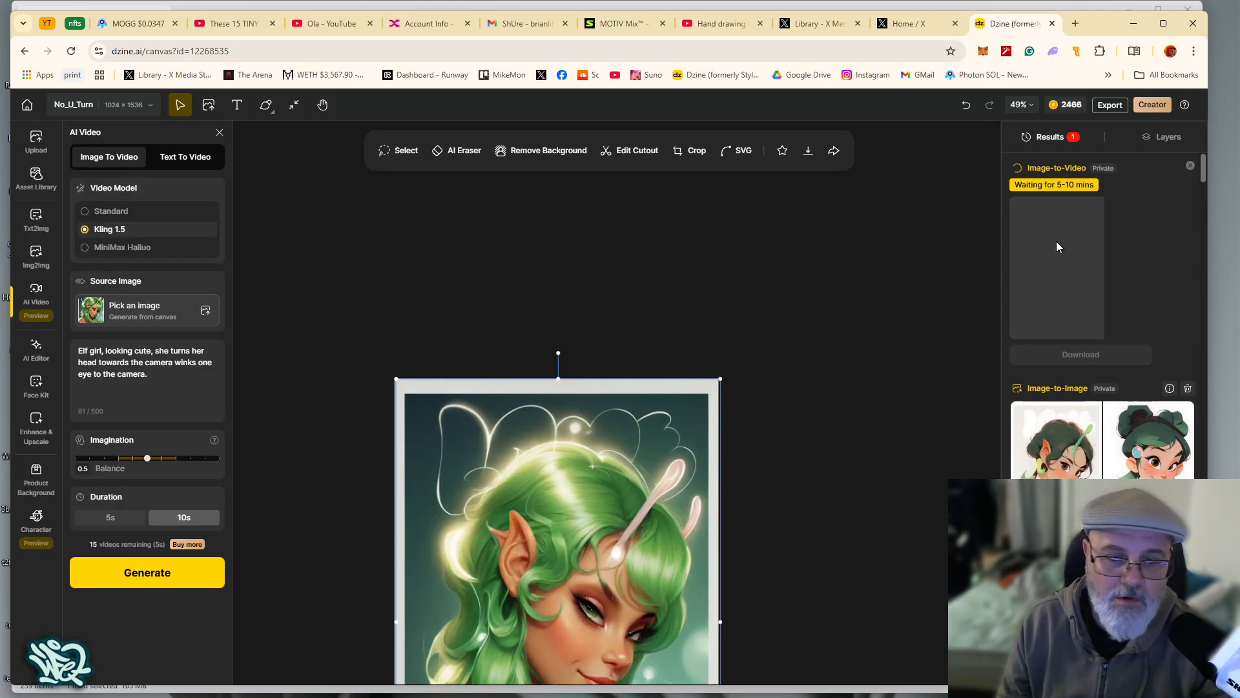
scroll(857, 343, down, 4)
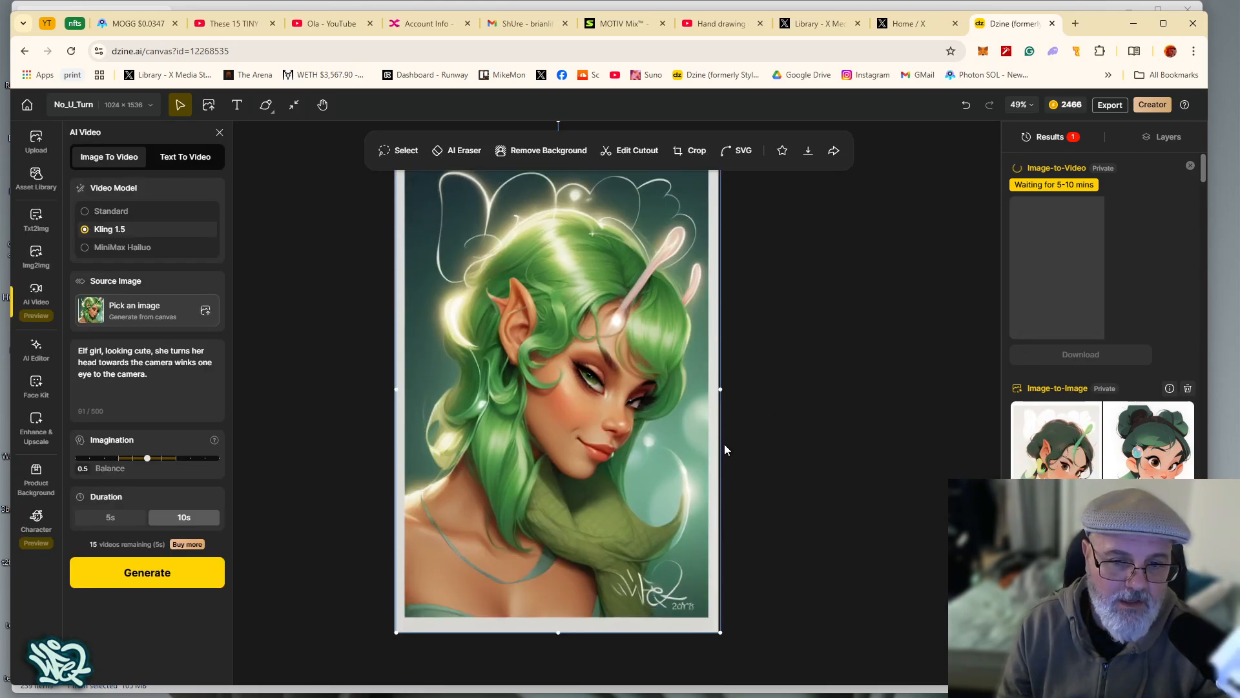
mouse_move(555, 695)
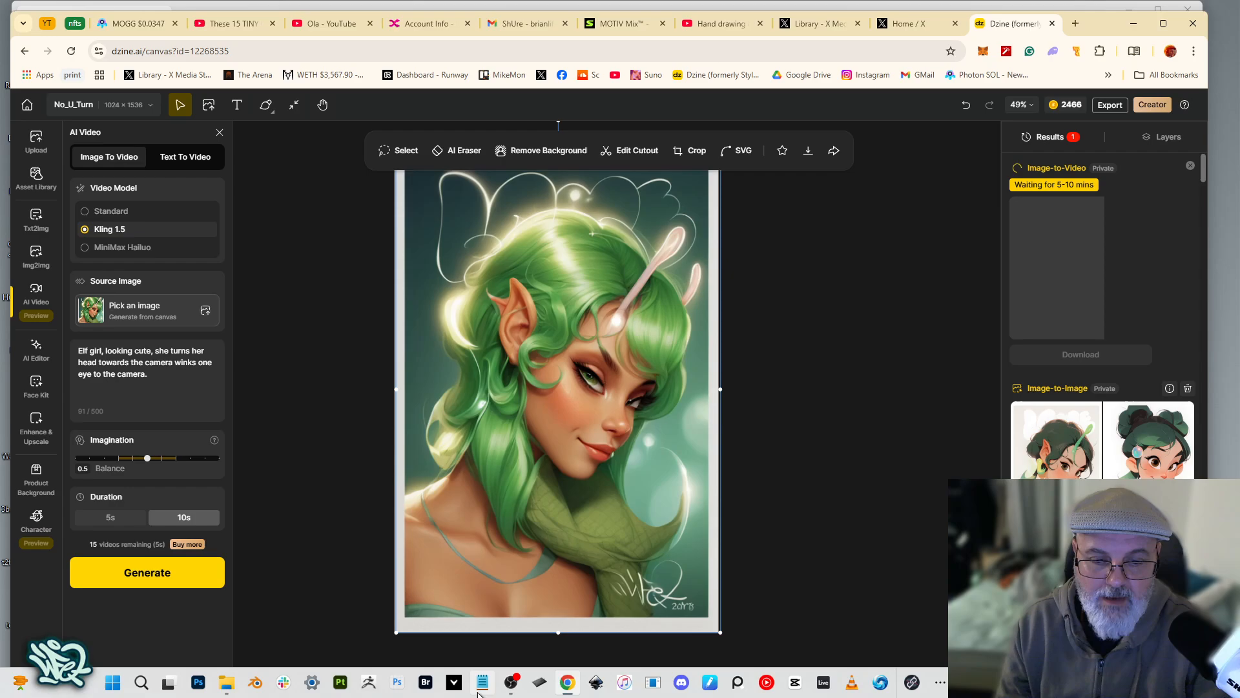
mouse_move(510, 685)
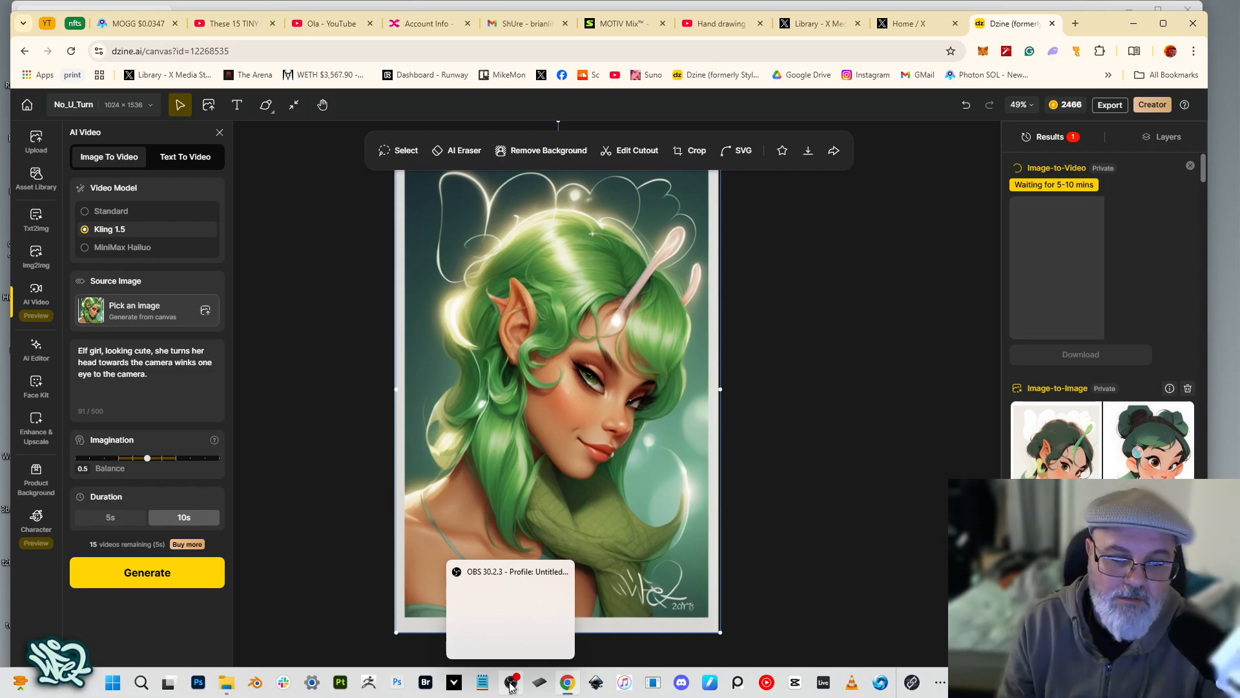
click(510, 686)
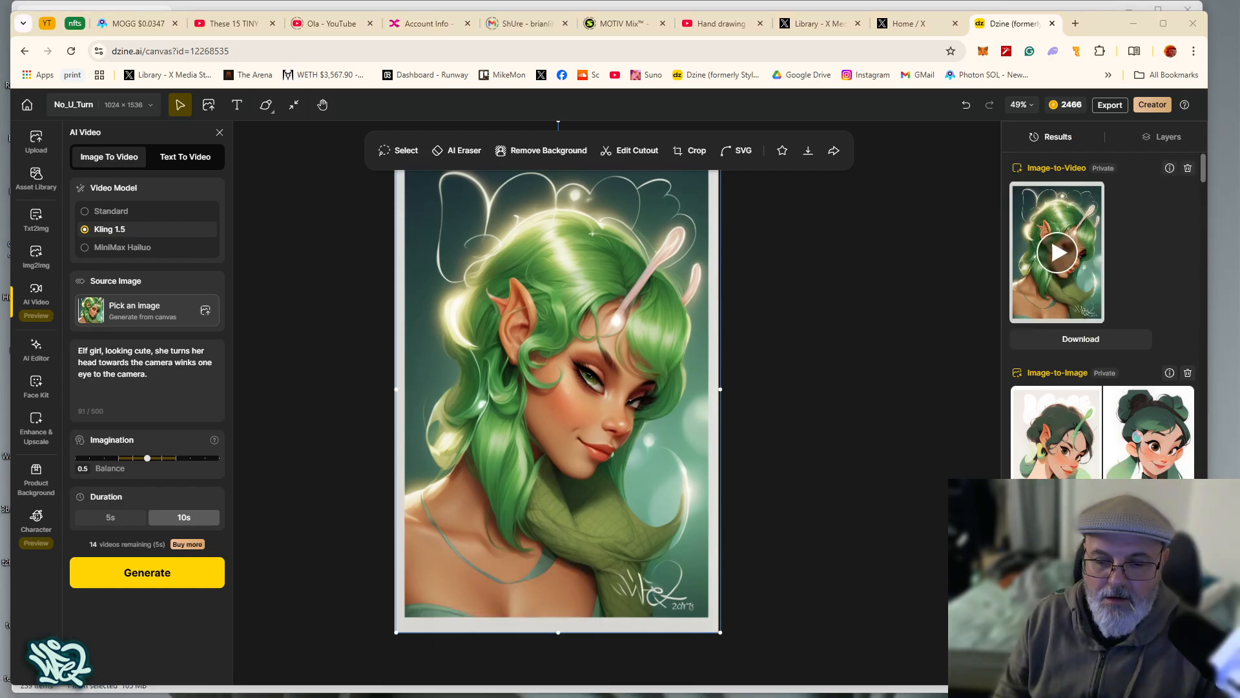
click(568, 682)
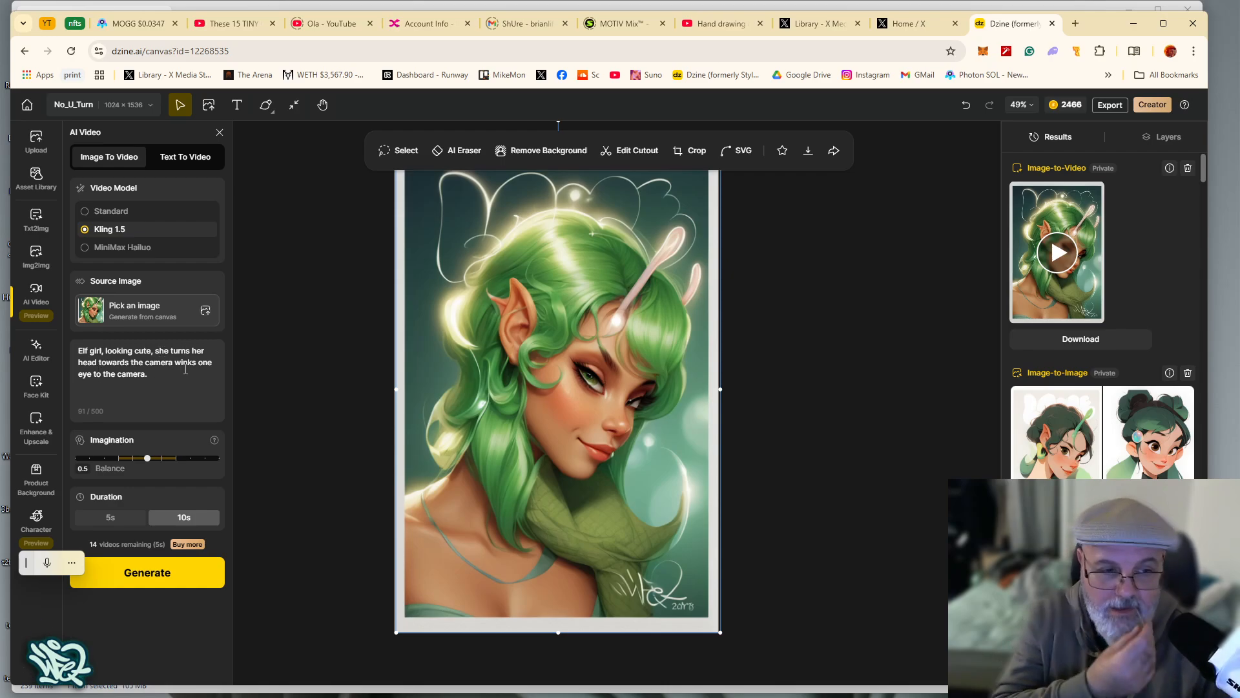
Play the finished Image-to-Video of the green-scarf portrait and close the player
click(1040, 297)
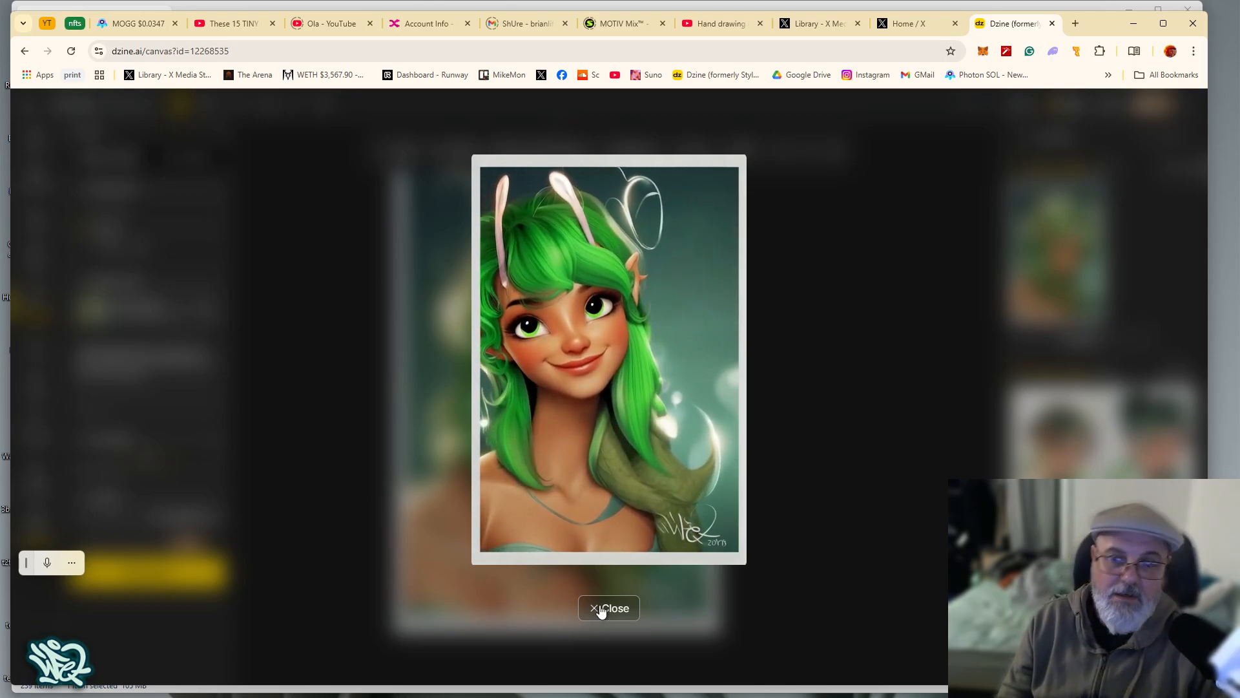
click(601, 608)
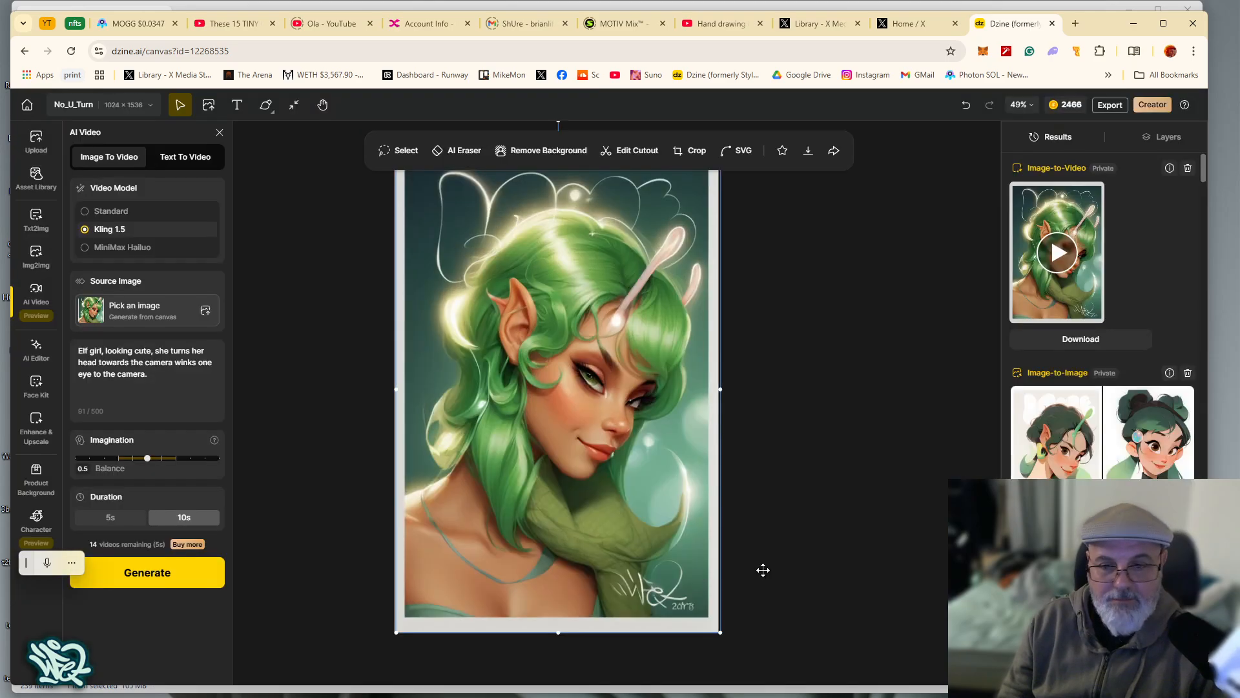
Browse the older Image-to-Image and AI Eraser results, and examine the green-scarf portrait's face up close
double_click(1057, 433)
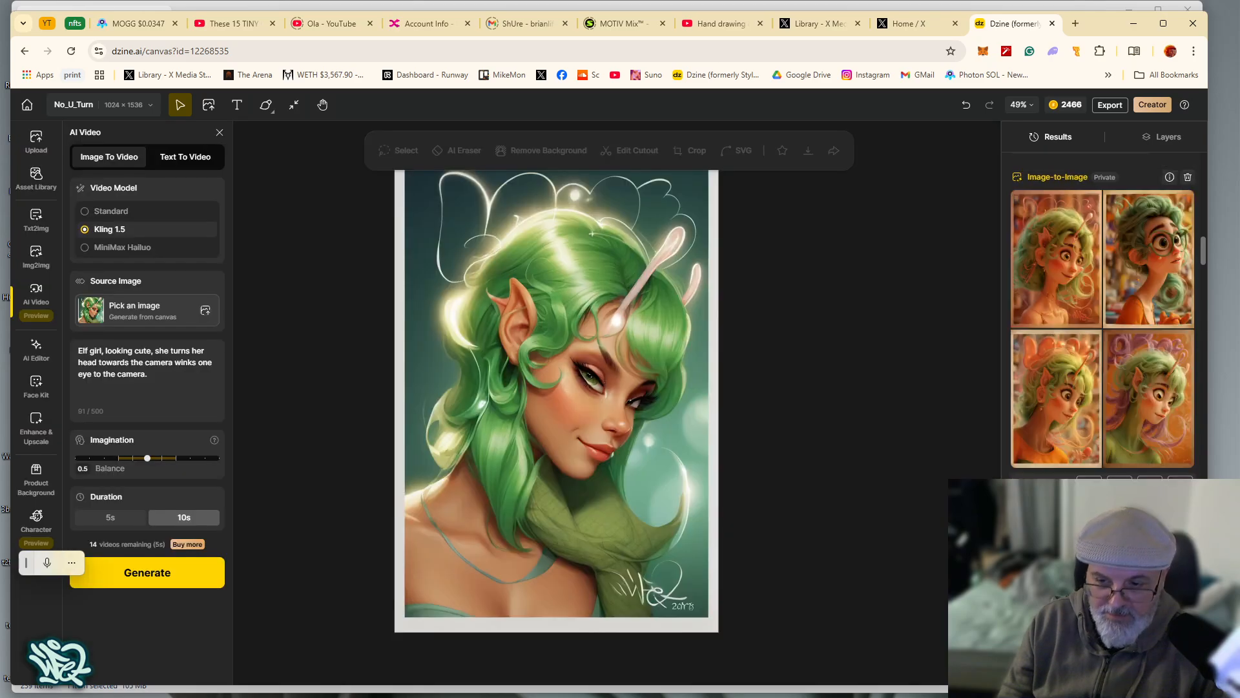
scroll(1103, 315, down, 12)
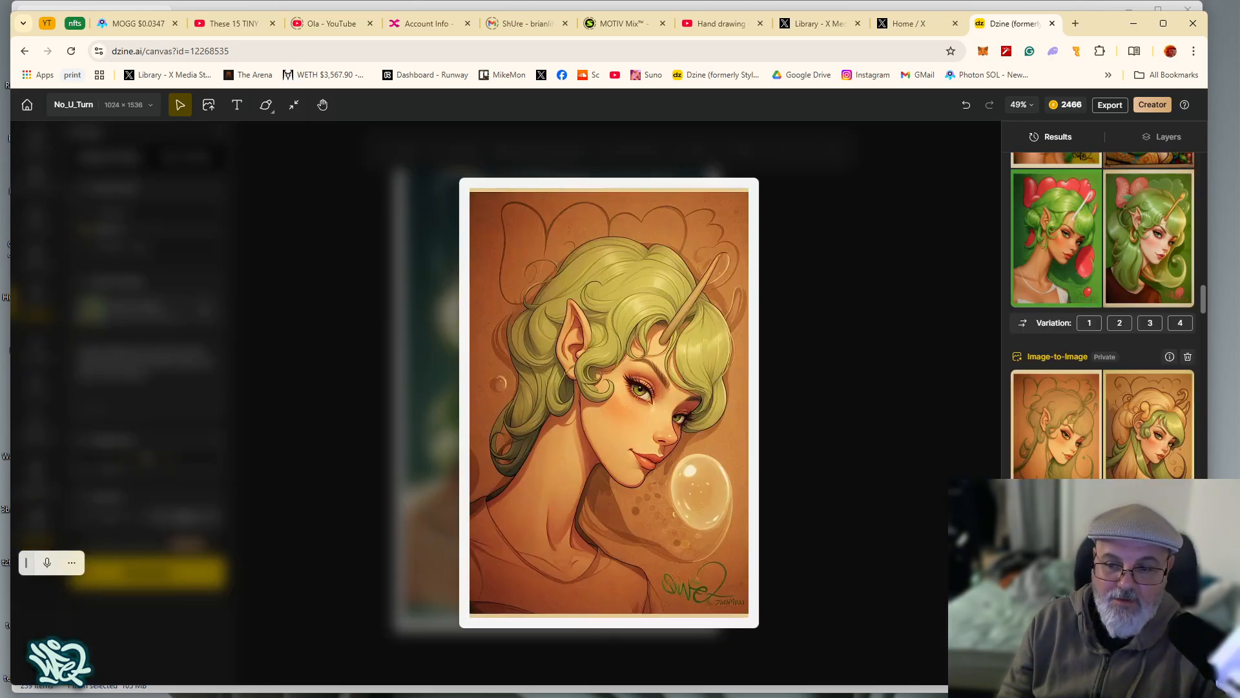
mouse_move(1057, 433)
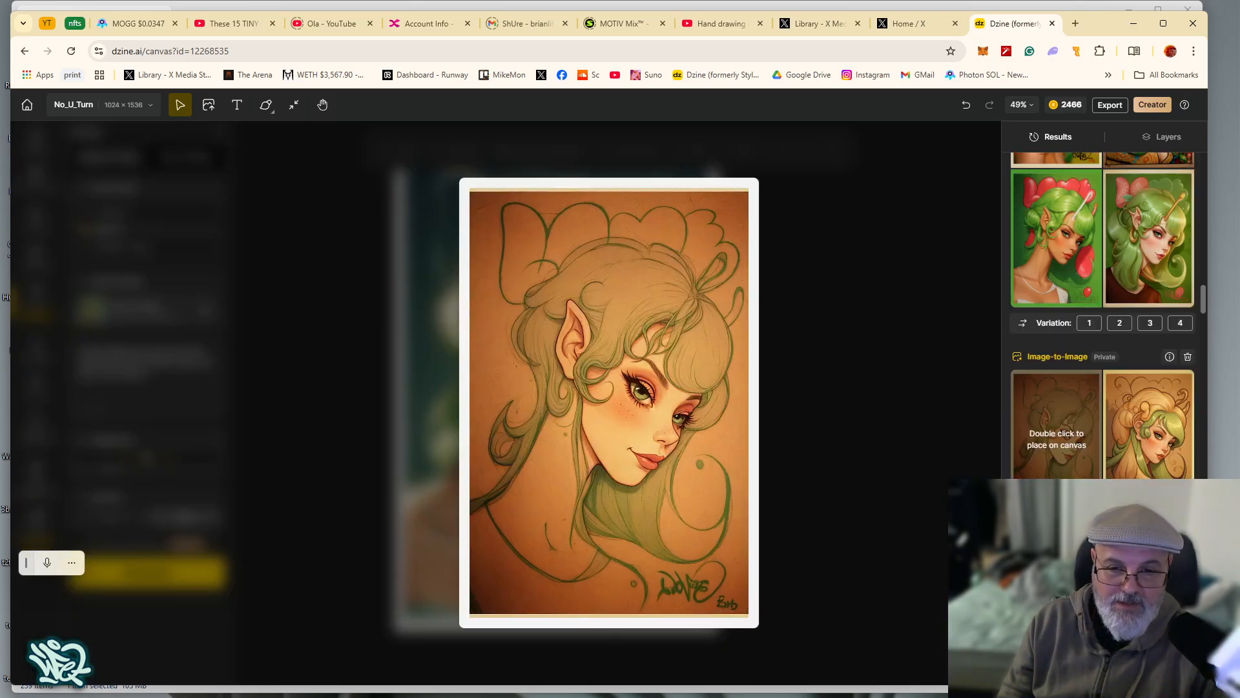
scroll(1073, 420, down, 5)
mouse_move(1086, 465)
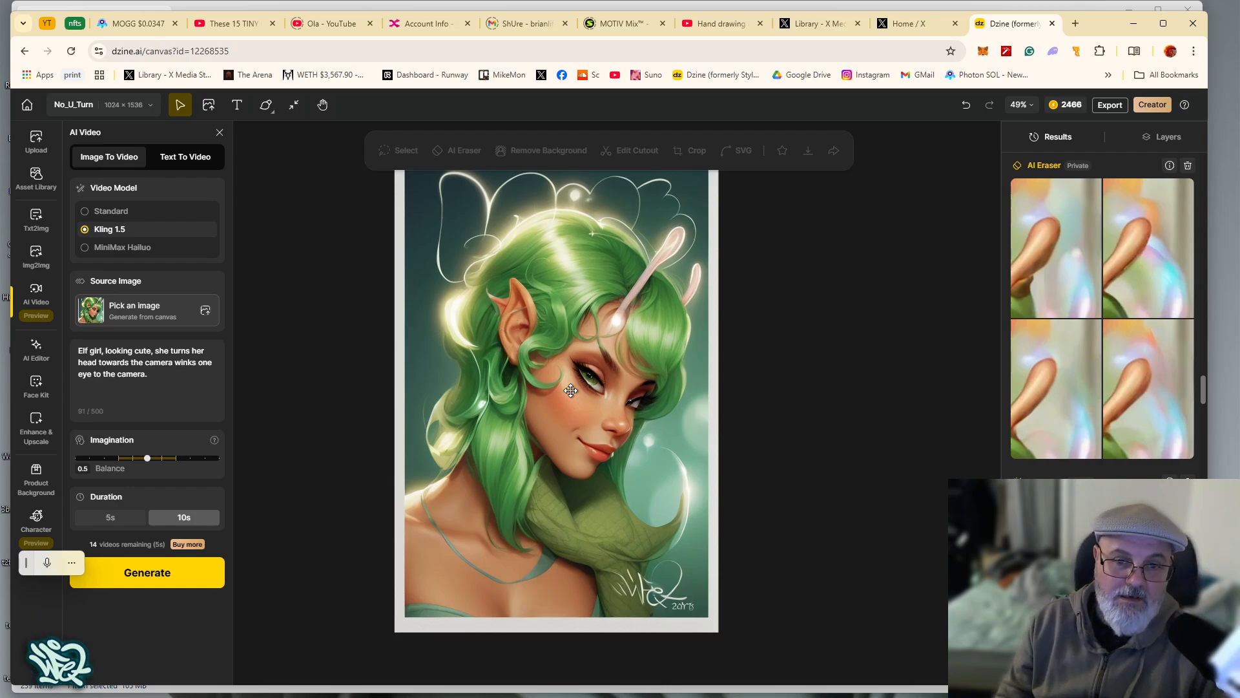
scroll(541, 375, up, 5)
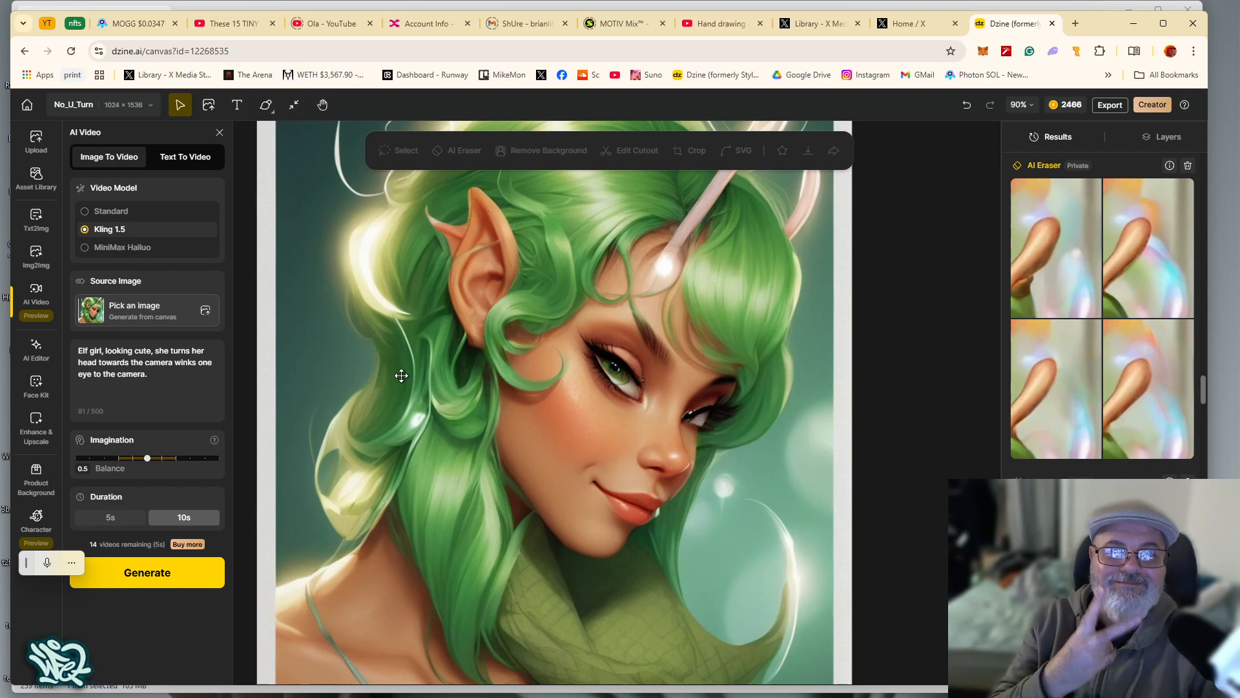
mouse_move(483, 693)
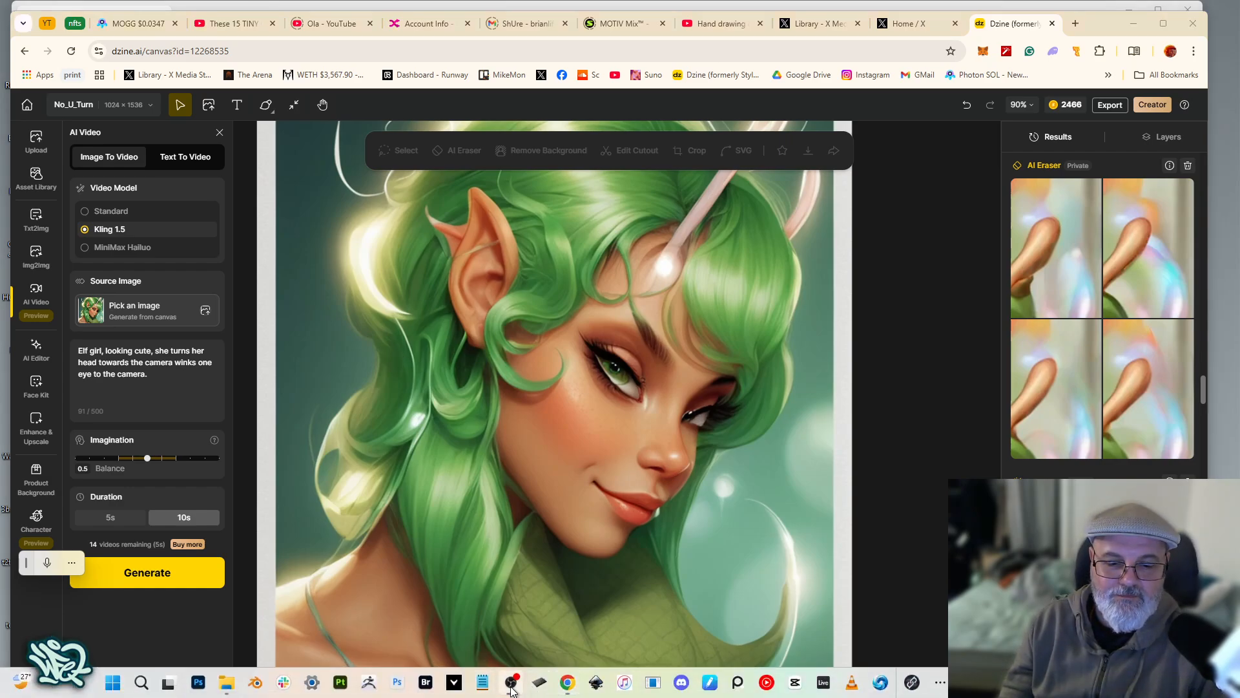